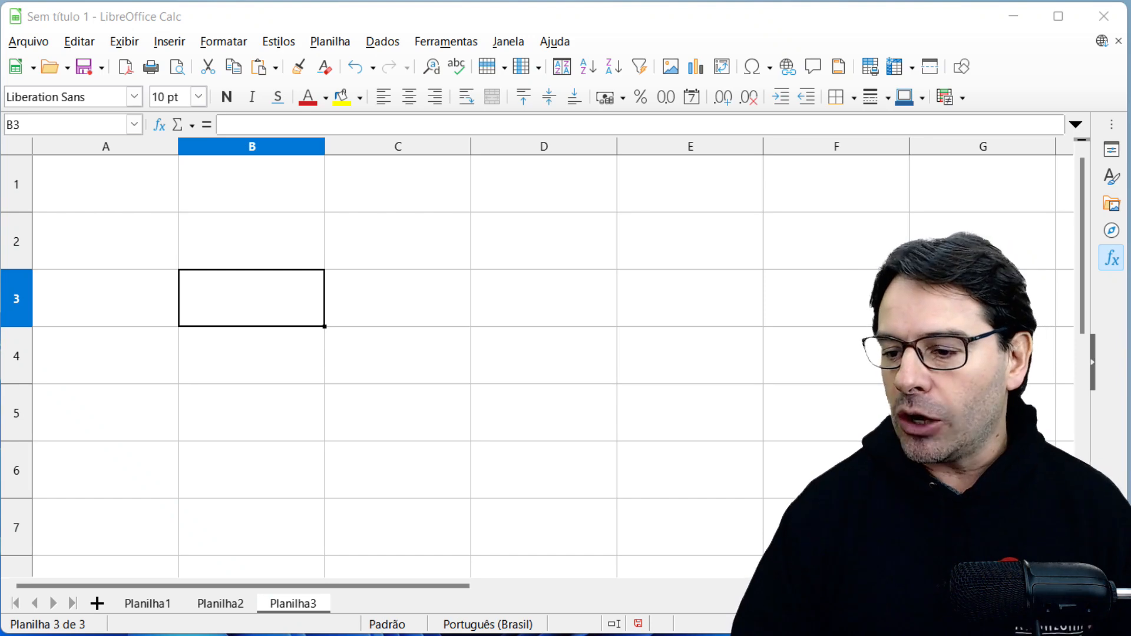
Step: Enter the values 4, 7 and 5 in cells A1 to C1
left_click(106, 171)
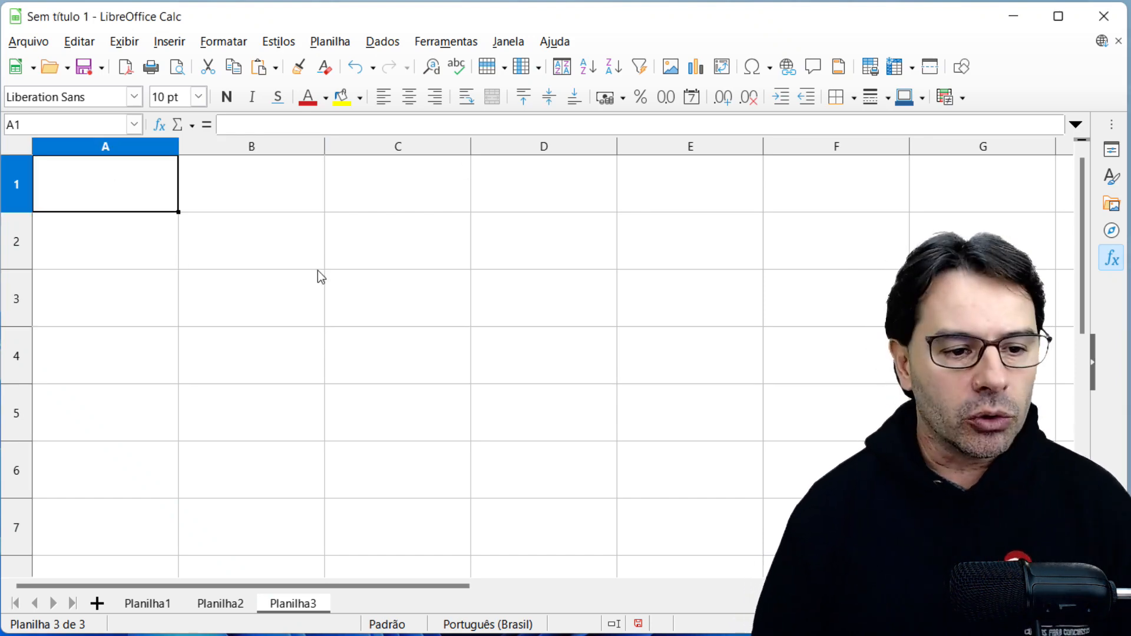
type("4")
key("Tab")
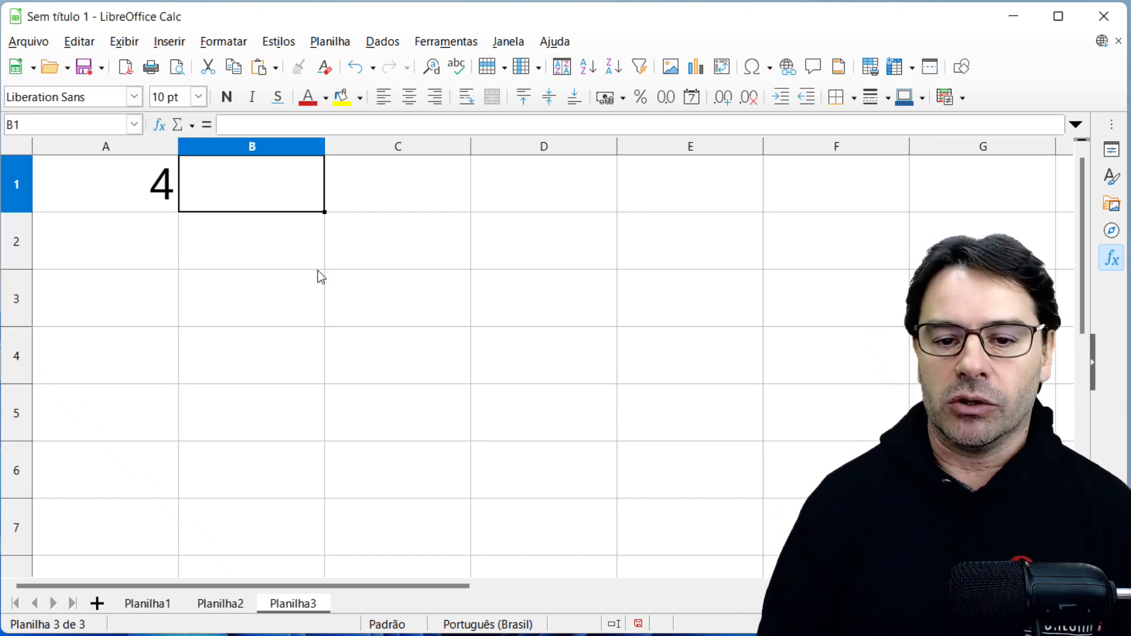
type("7")
key("Tab")
type("5")
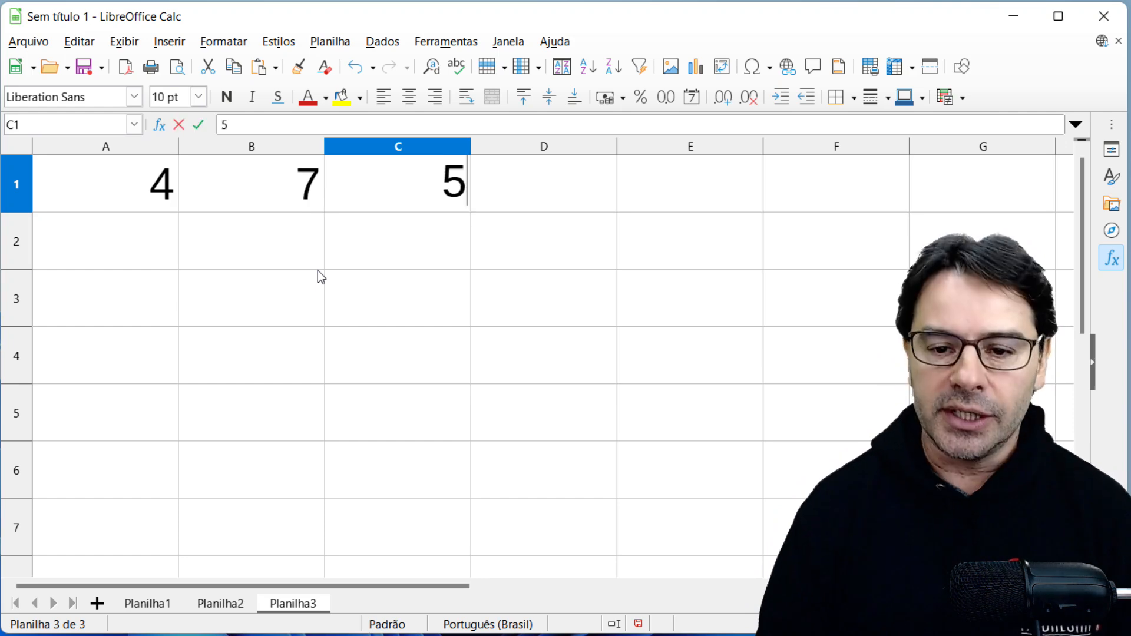
key("Return")
Step: Enter the values 3, 6 and 9 in cells A2 to C2
key("Left")
type("3")
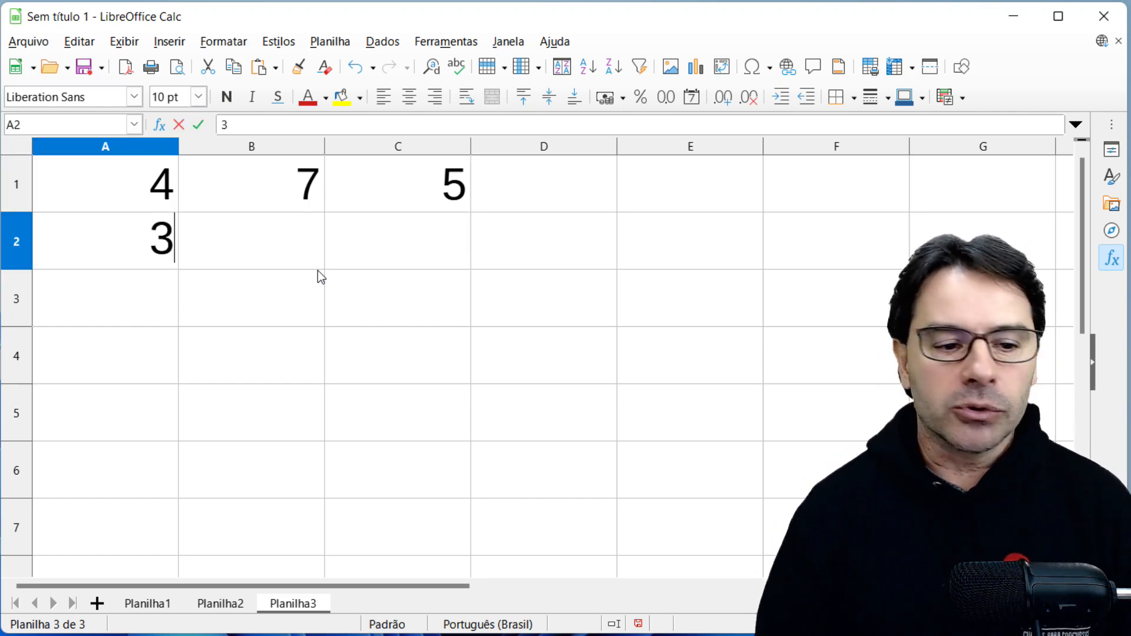
key("Tab")
type("6")
key("Tab")
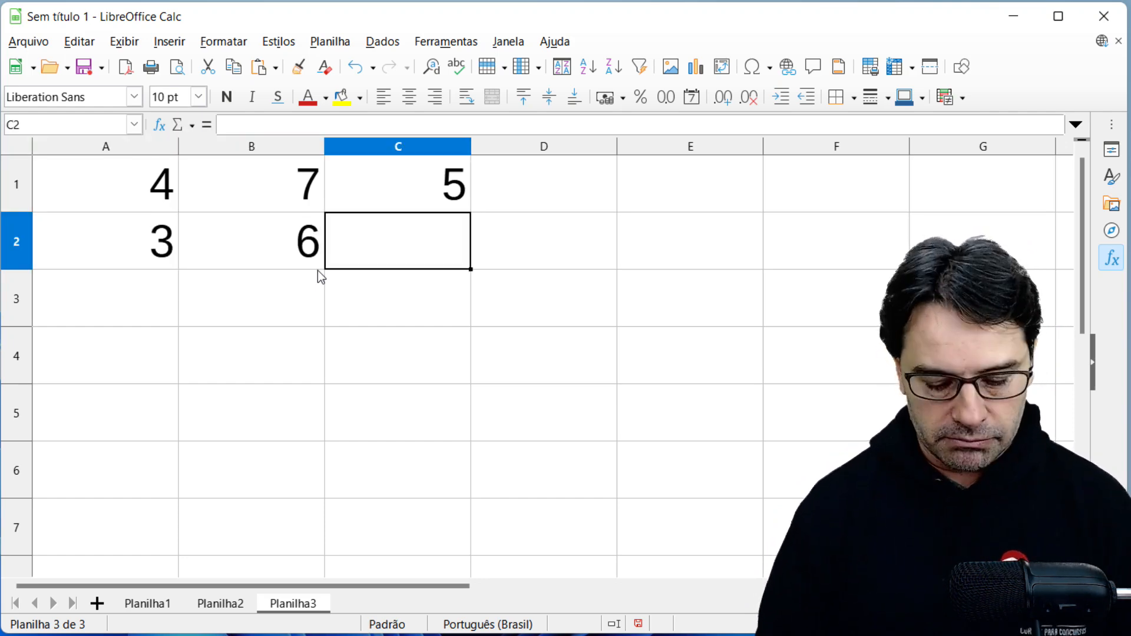
type("9")
key("Return")
Step: Enter the values 2, 8 and 1 in cells A3 to C3
key("Left")
key("Left")
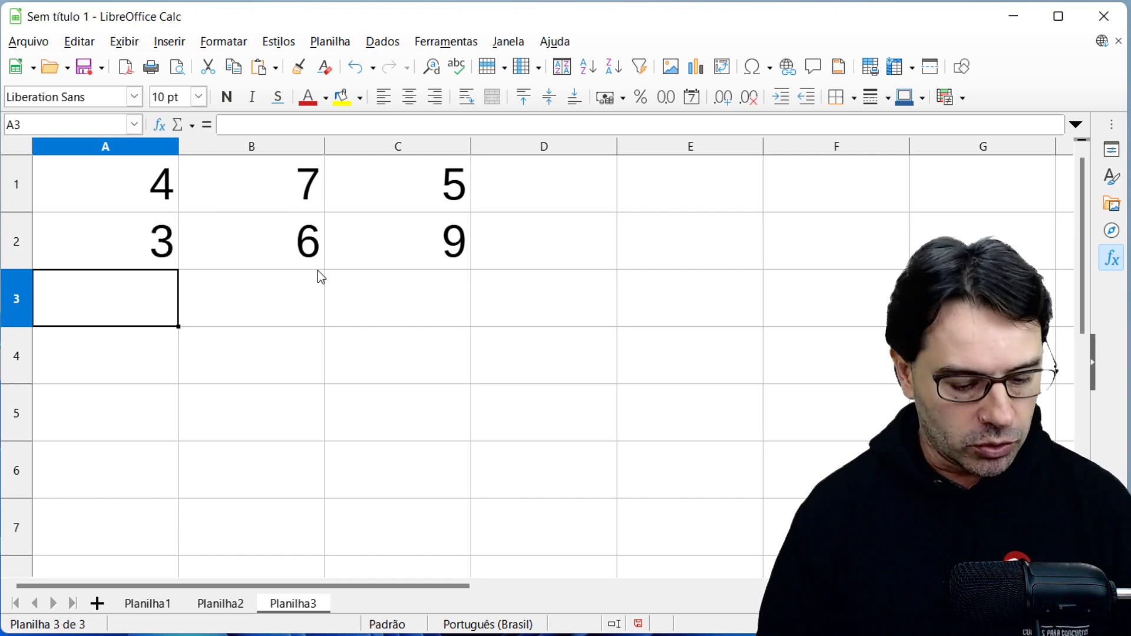
type("2")
key("Tab")
type("8")
key("Tab")
type("1")
key("Return")
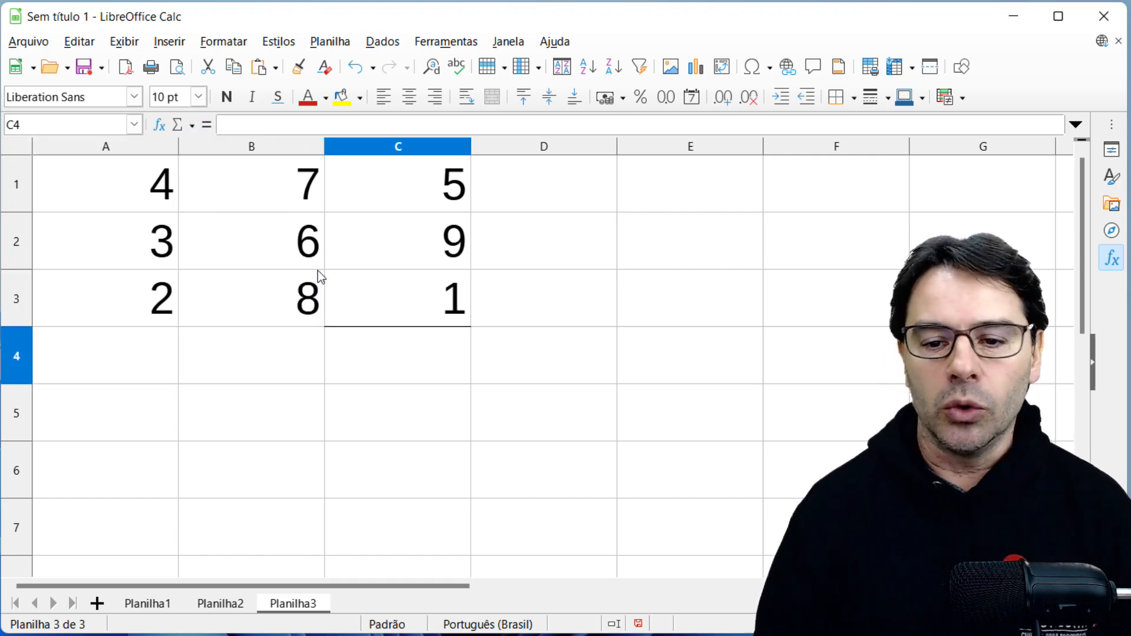
Step: Calculate the largest value of the number block in cell A5 with the formula =MÁXIMO(A1:C3)
key("Down")
key("Up")
key("Down")
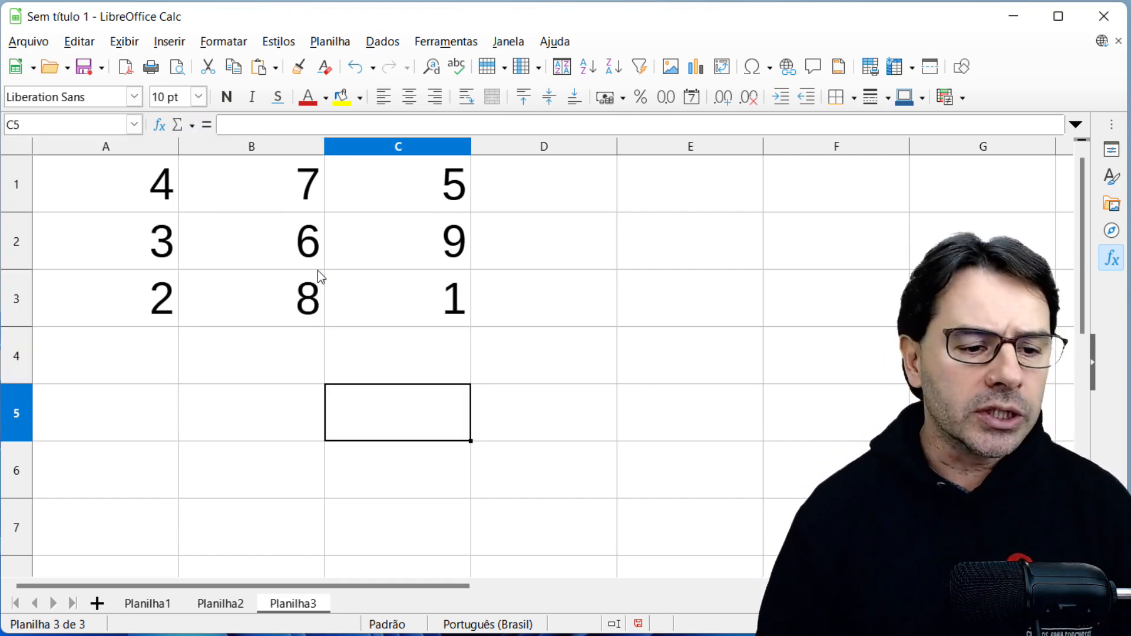
key("Home")
type("=máximo")
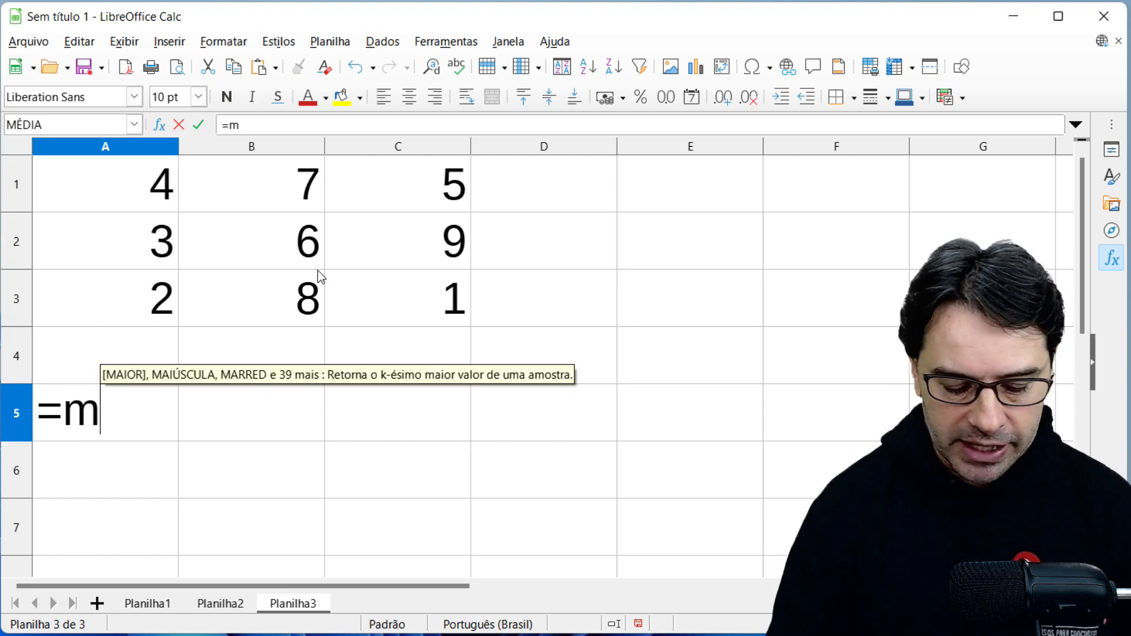
key("BackSpace")
key("BackSpace")
key("BackSpace")
key("BackSpace")
key("BackSpace")
key("BackSpace")
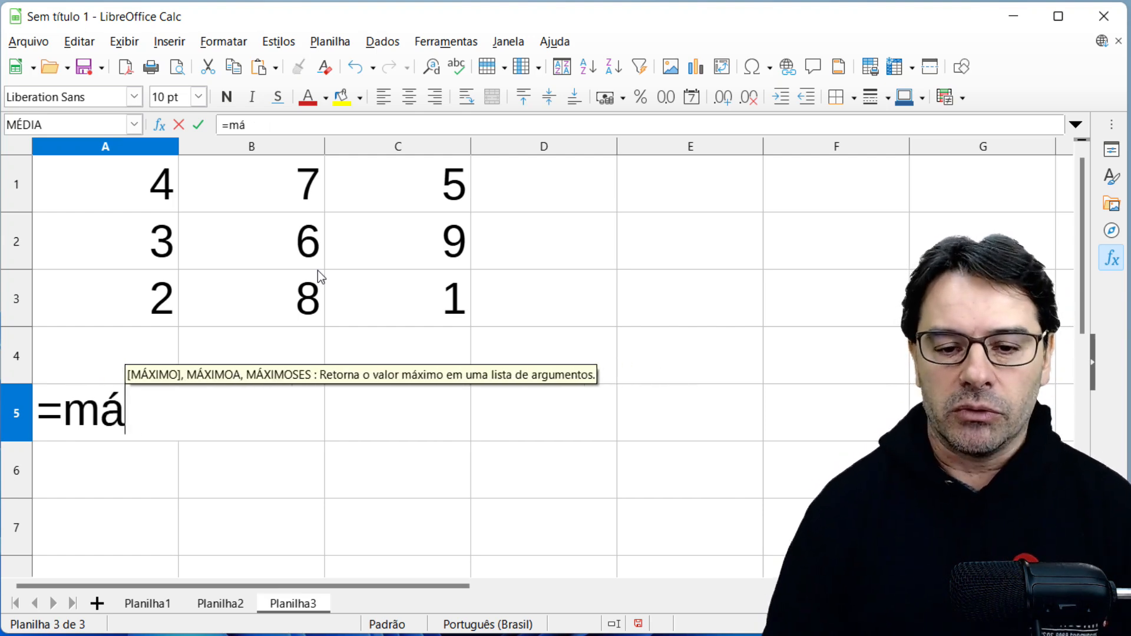
key("Caps_Lock")
type("MÁXI")
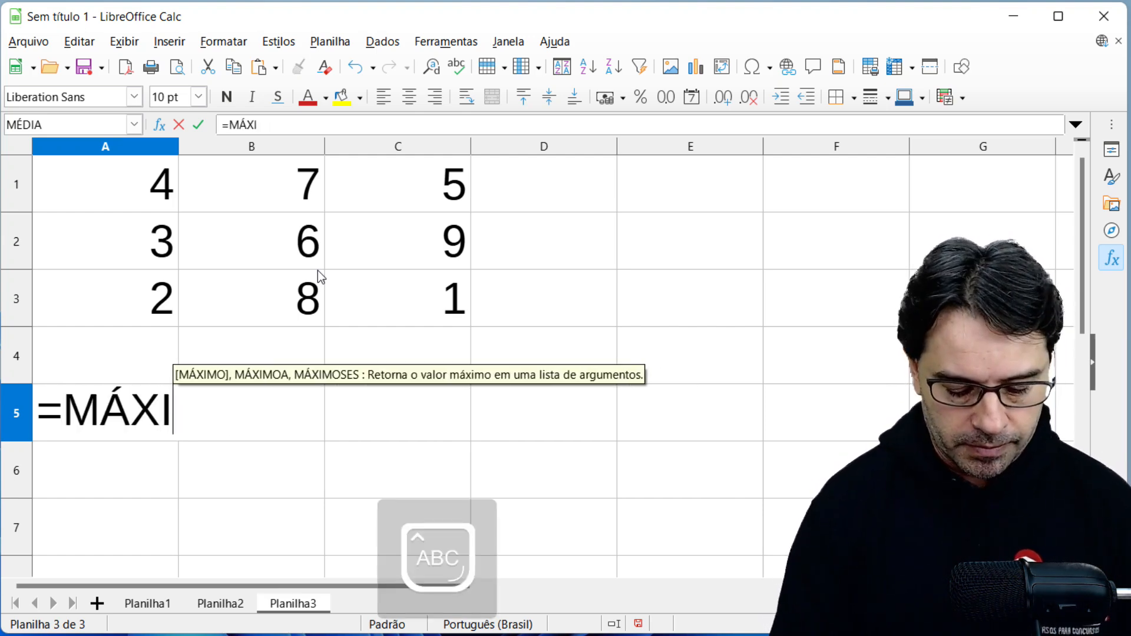
type("MO(")
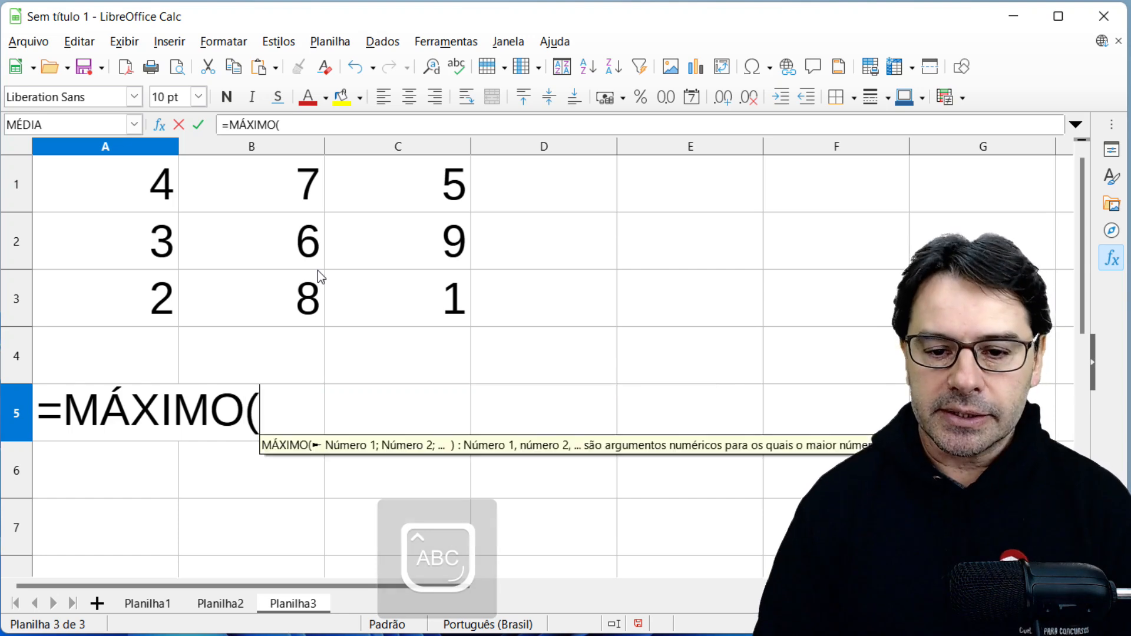
type("A1")
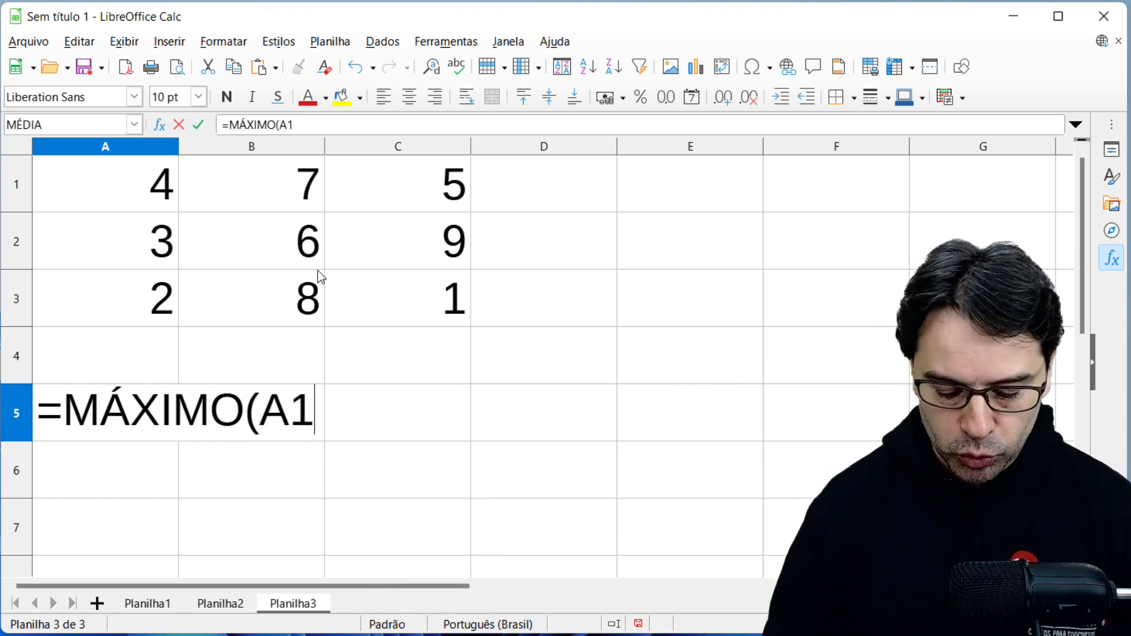
type(":C3)")
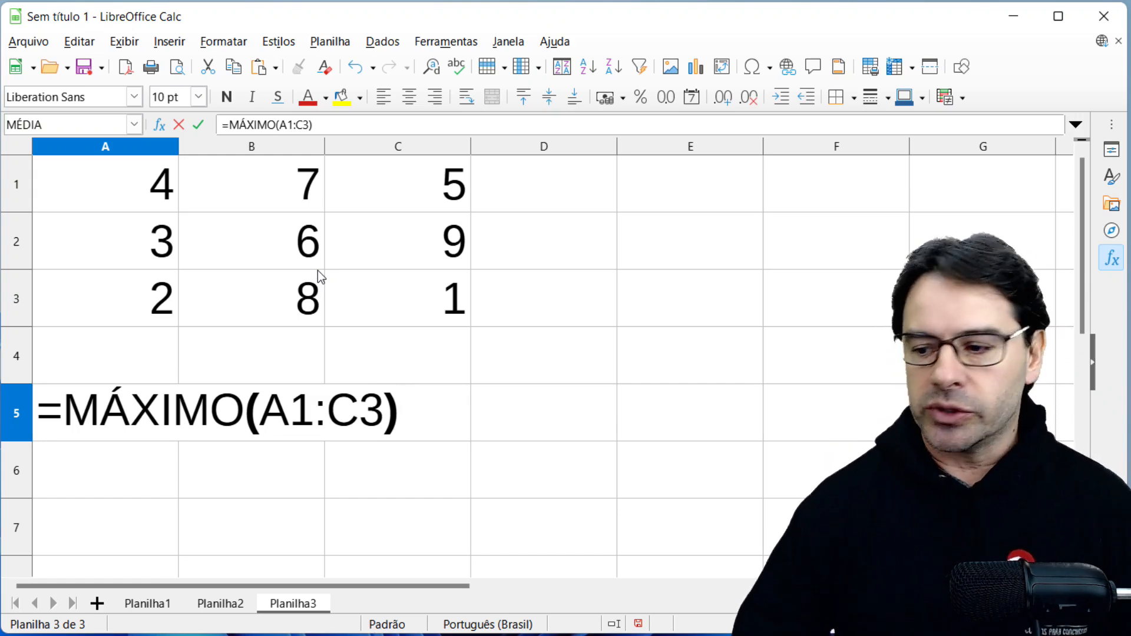
left_click_drag(259, 407, 377, 405)
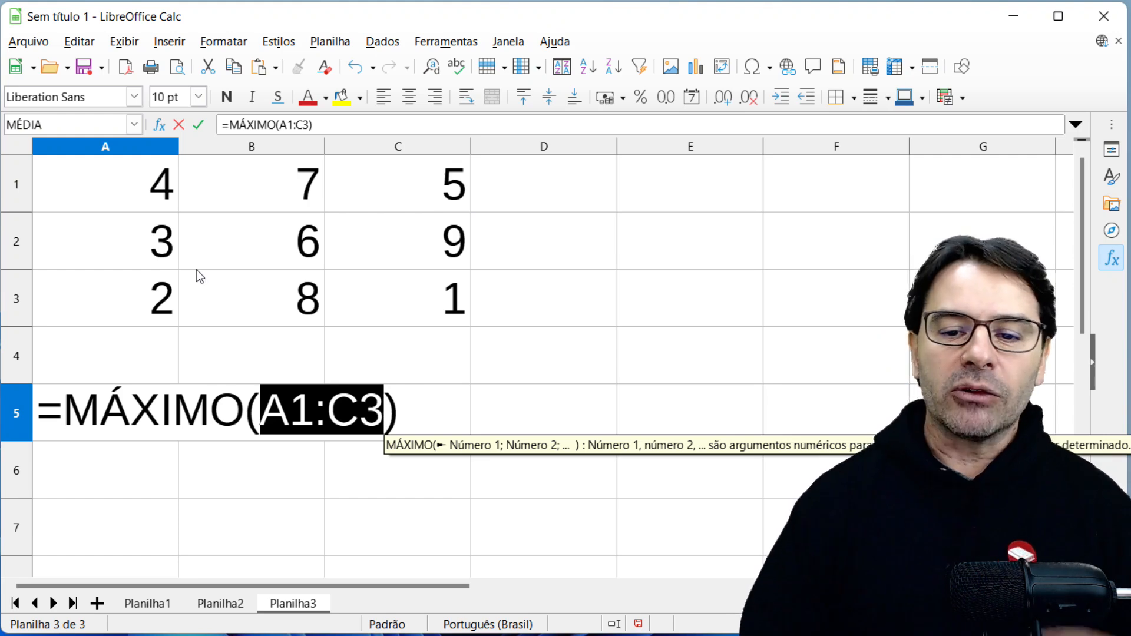
left_click(412, 404)
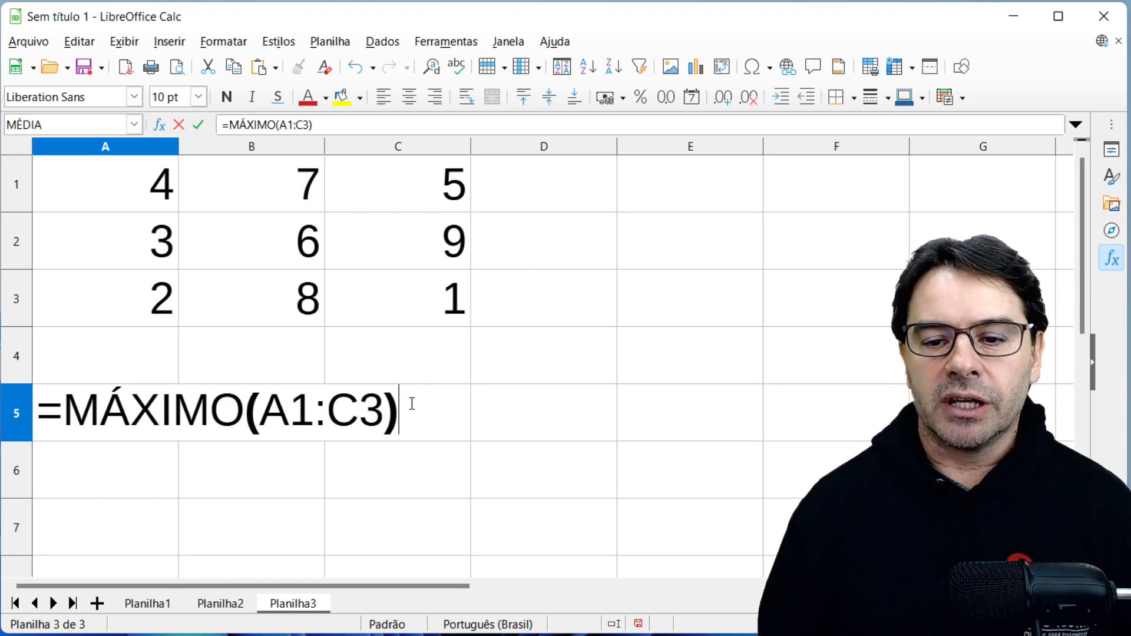
key("Return")
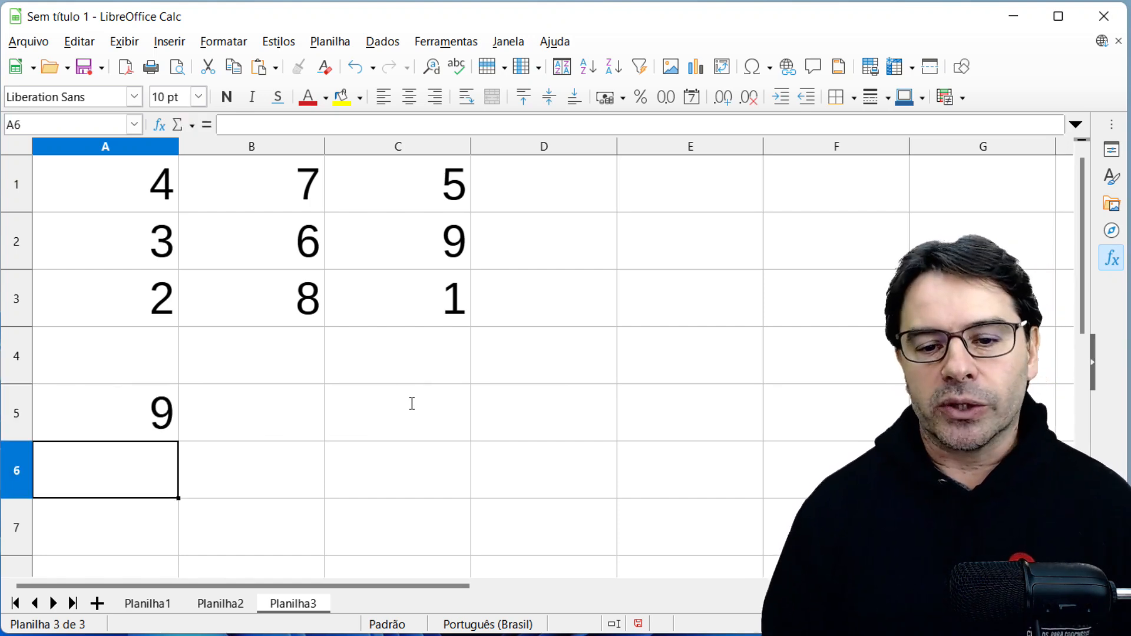
Step: Inspect the range referenced by the MÁXIMO formula in cell A5 without changing it
key("Up")
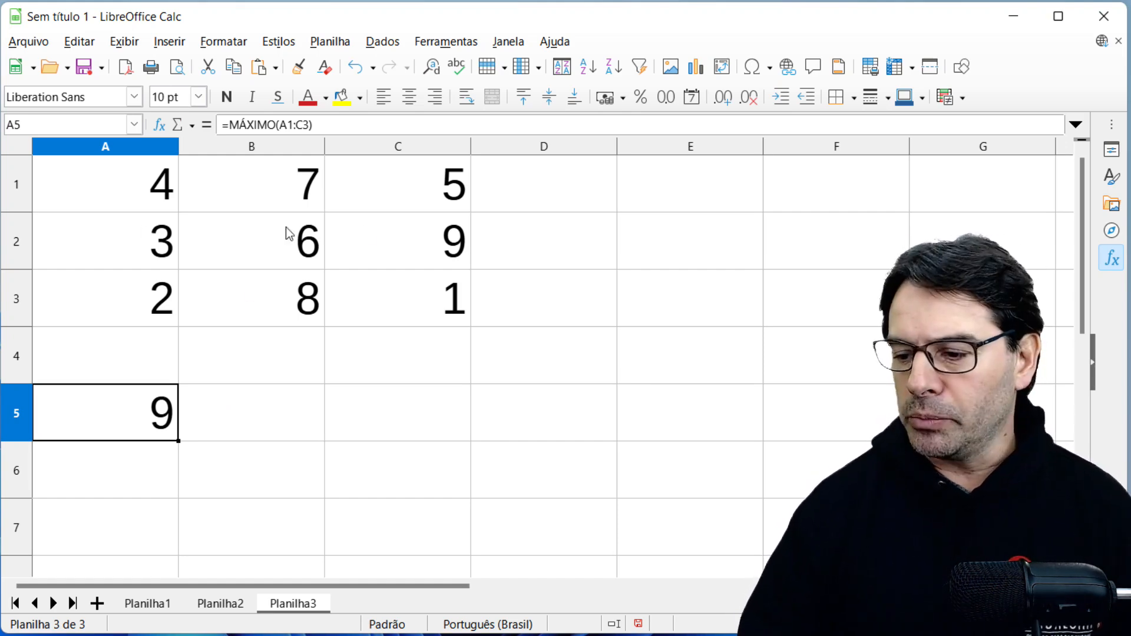
double_click(133, 409)
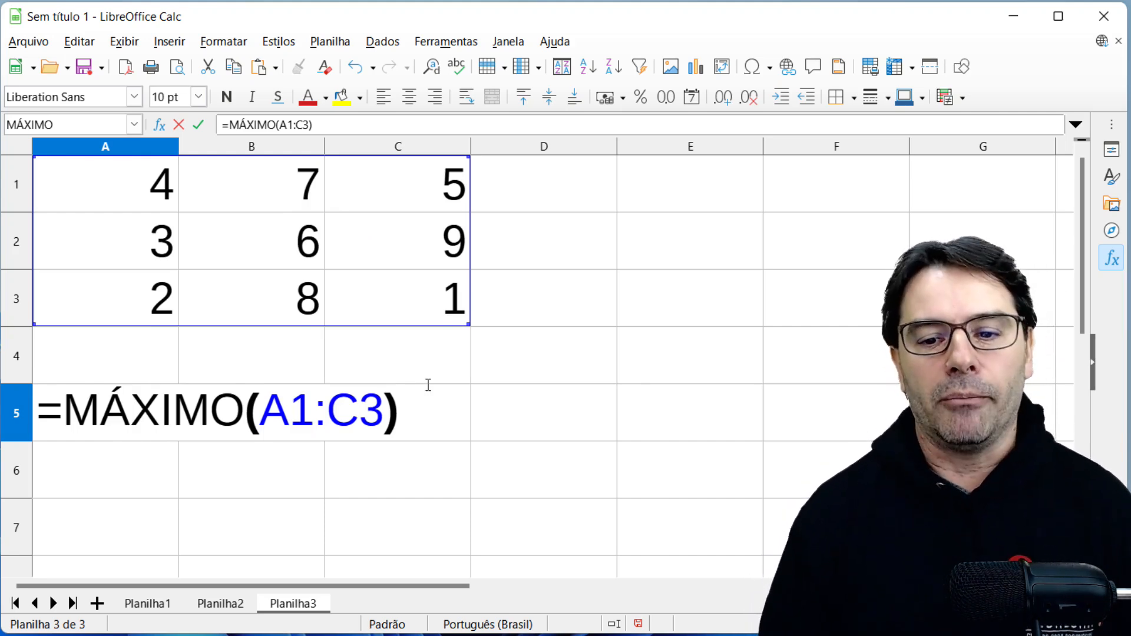
key("Return")
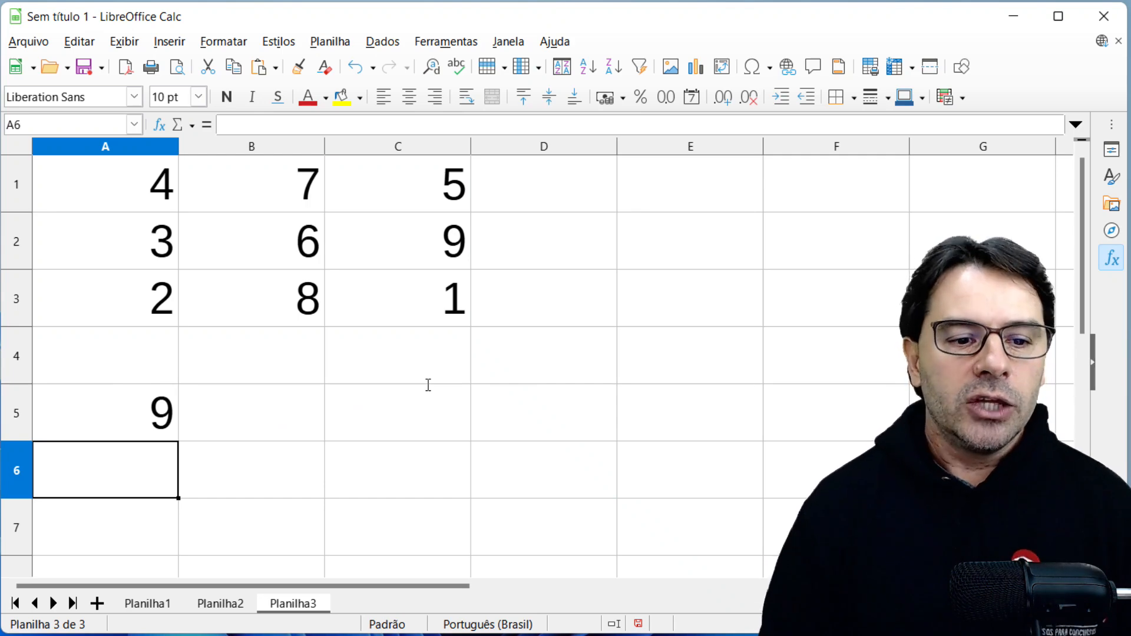
Step: Replace the formula in cell A5 with =MÍNIMO(A1:C3) to get the smallest value of the block
key("Up")
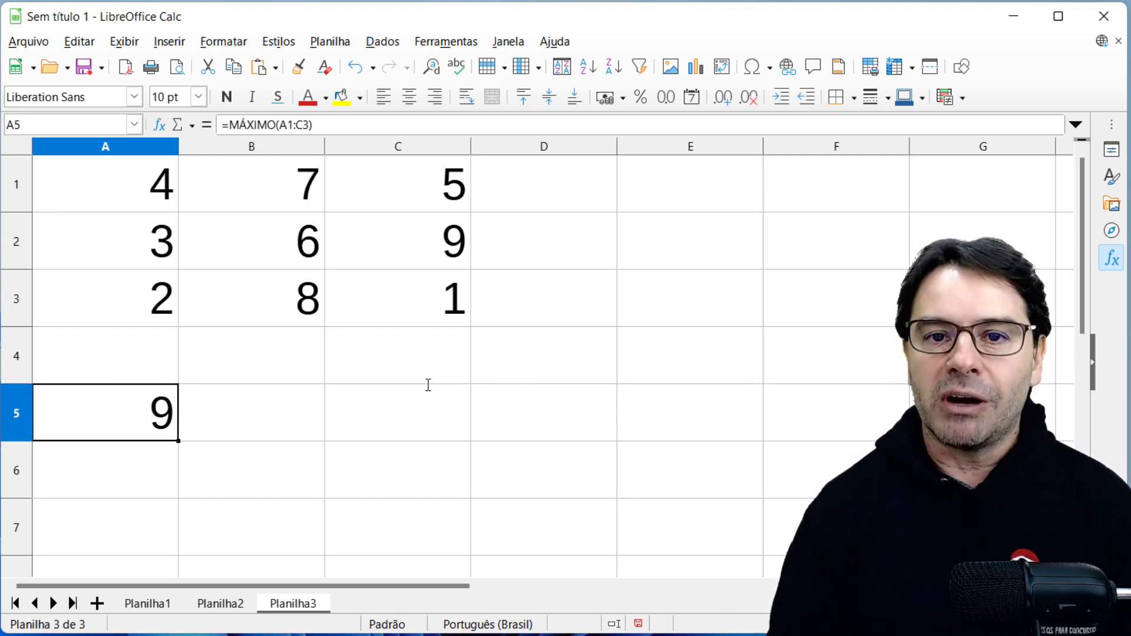
type("=")
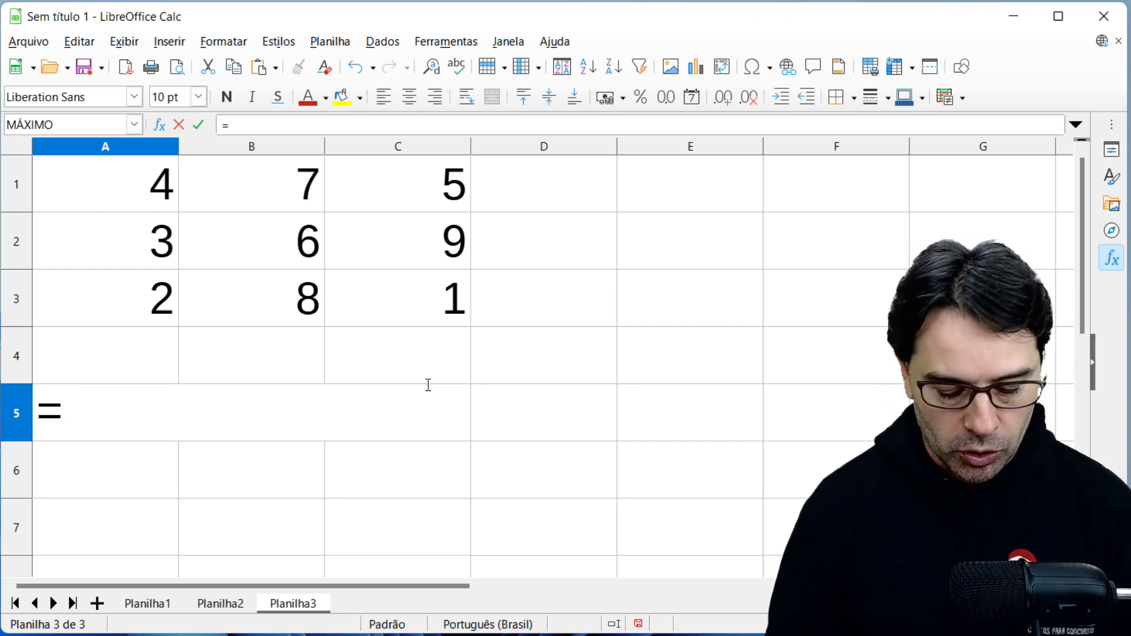
type("MÍNIMO")
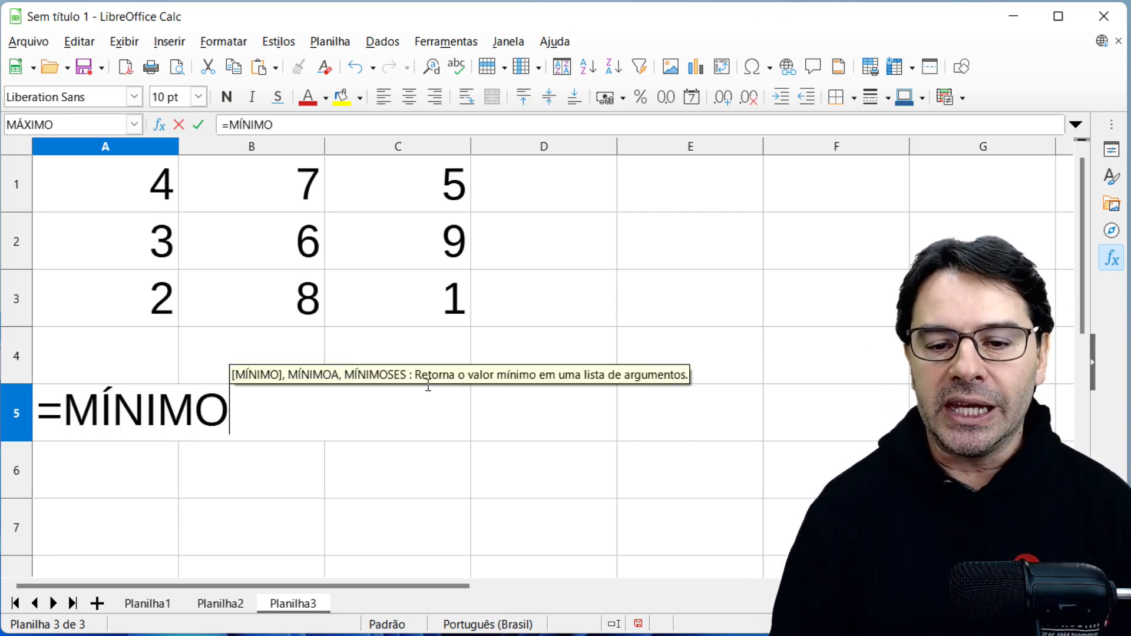
type("(")
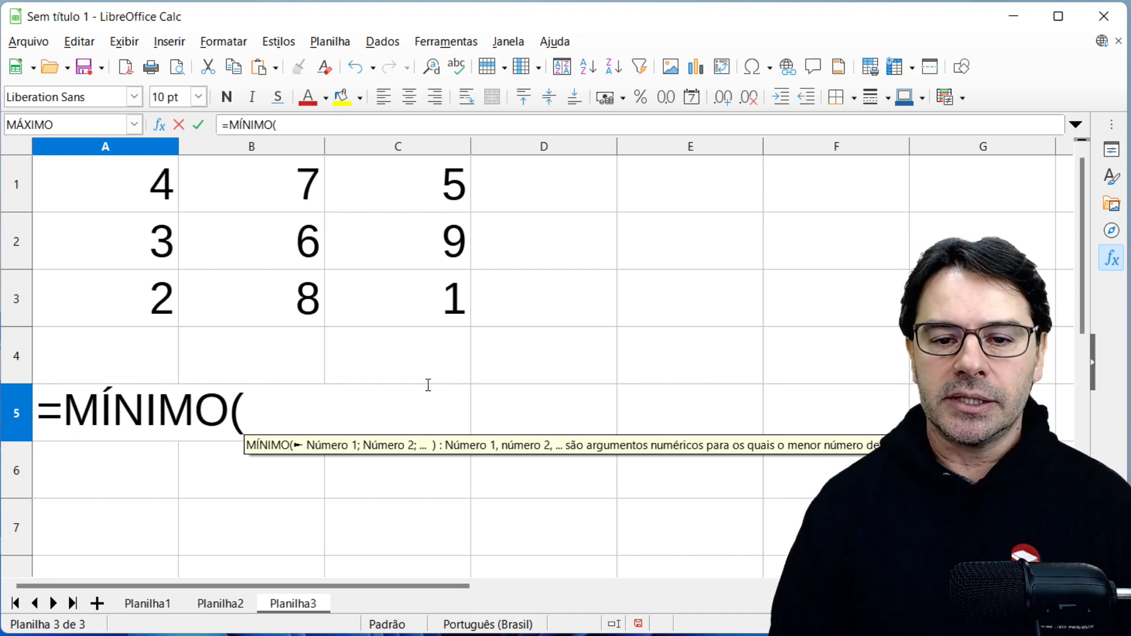
type("A1")
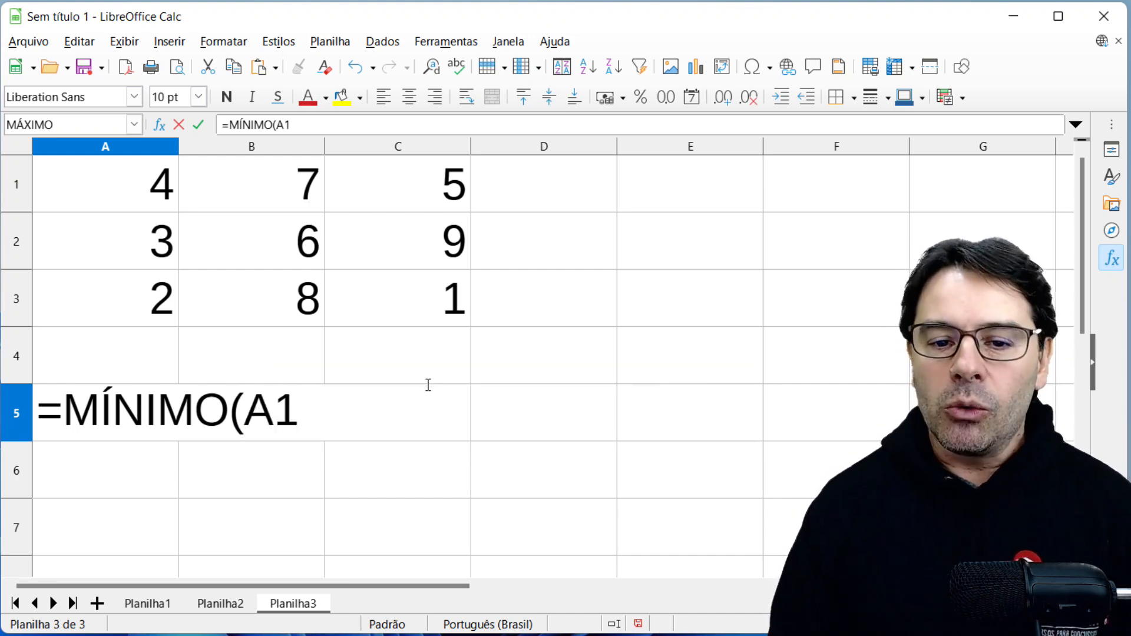
type(":C3)")
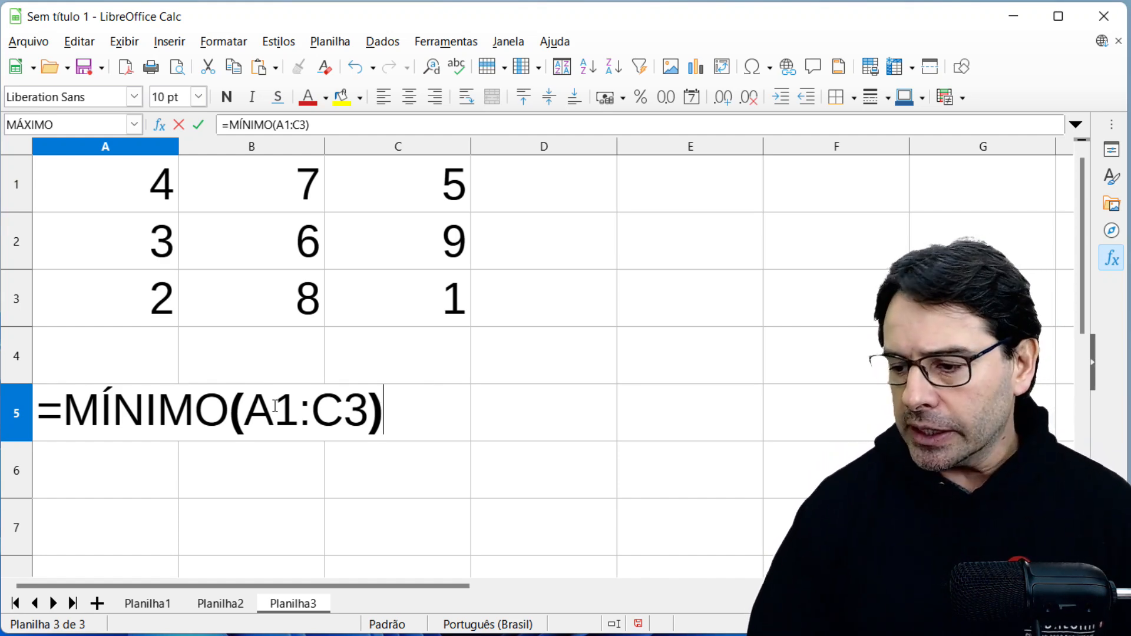
left_click_drag(242, 396, 361, 403)
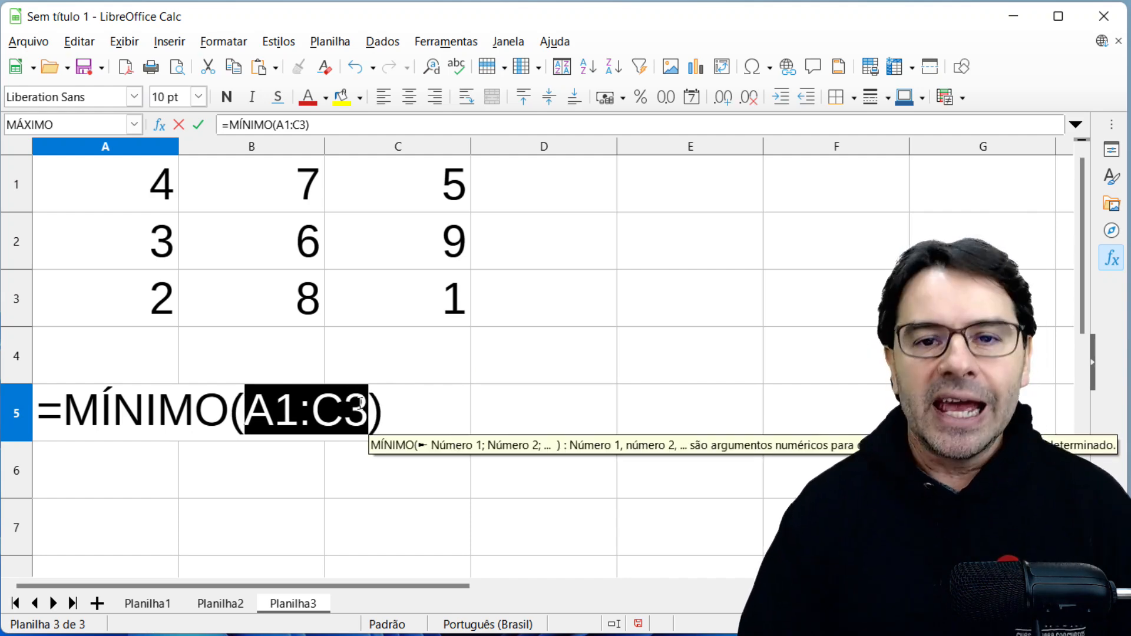
left_click(397, 403)
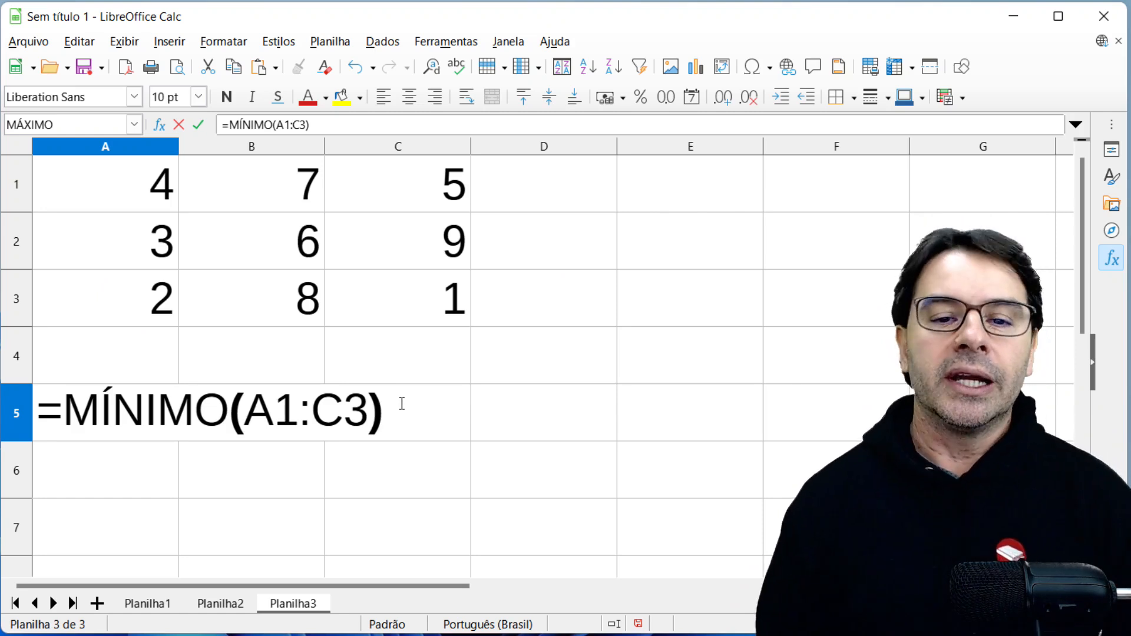
key("Return")
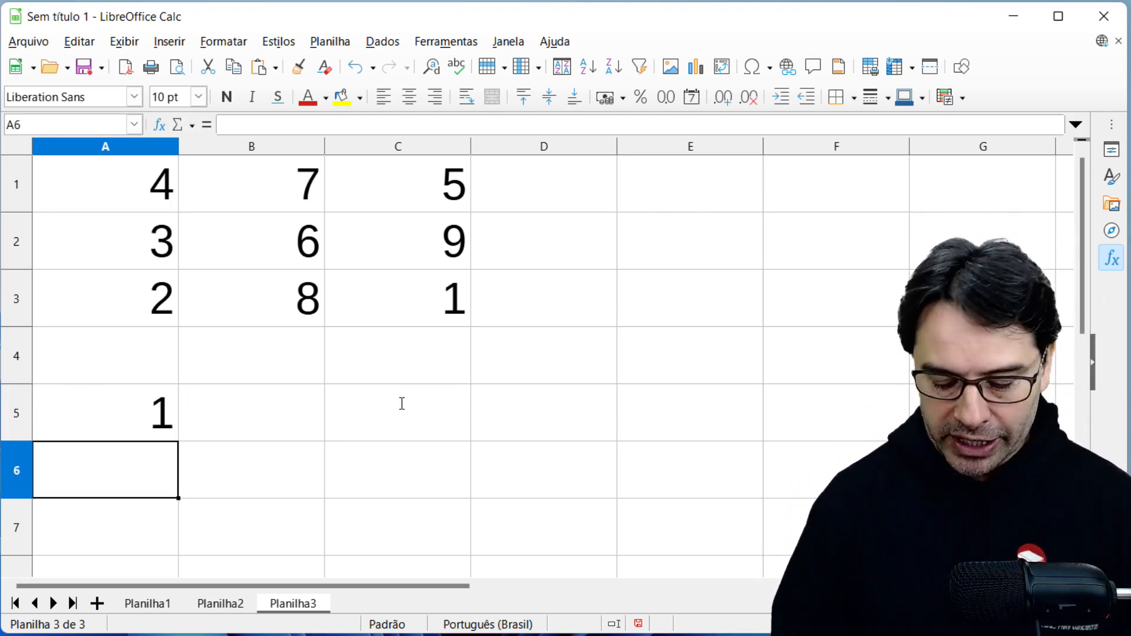
Step: Inspect the range referenced by the MÍNIMO formula in cell A5 without changing it
key("Up")
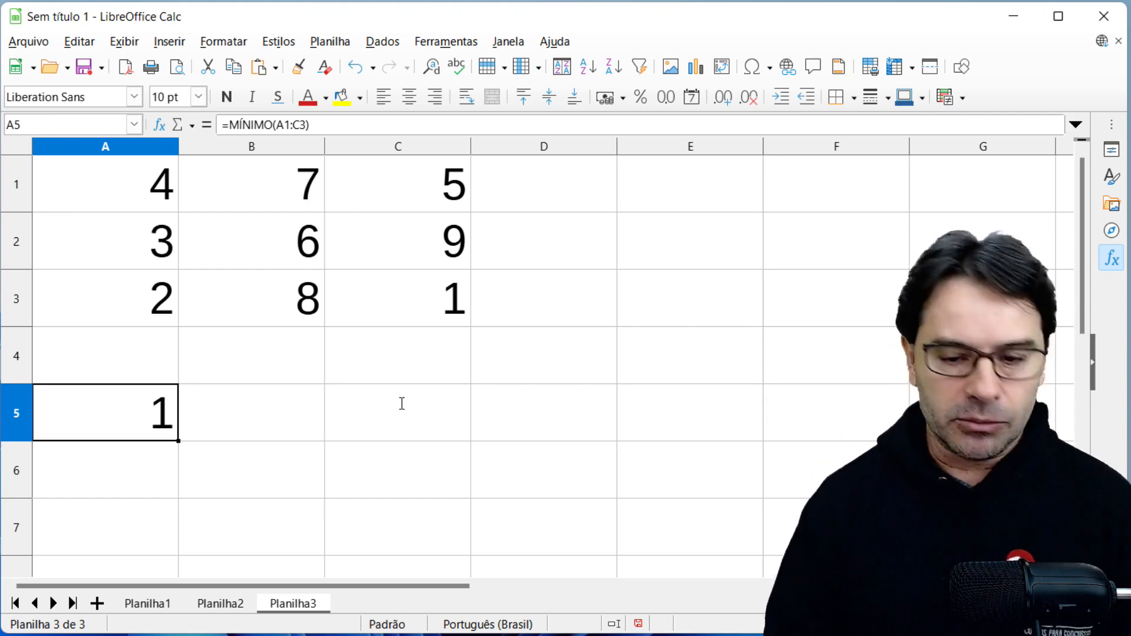
key("F2")
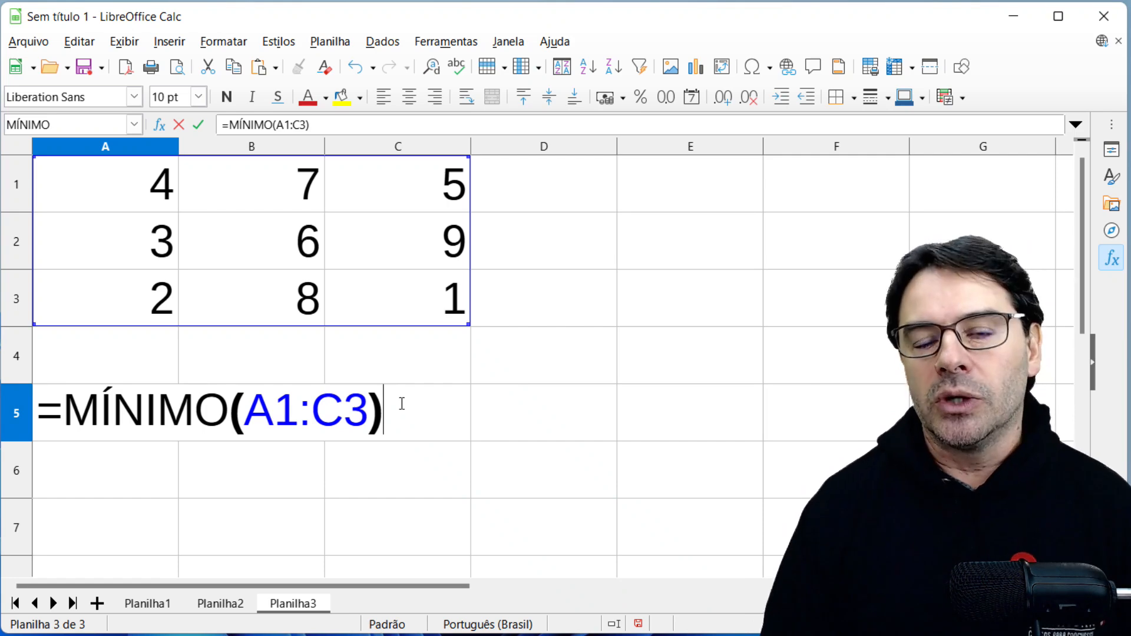
key("Return")
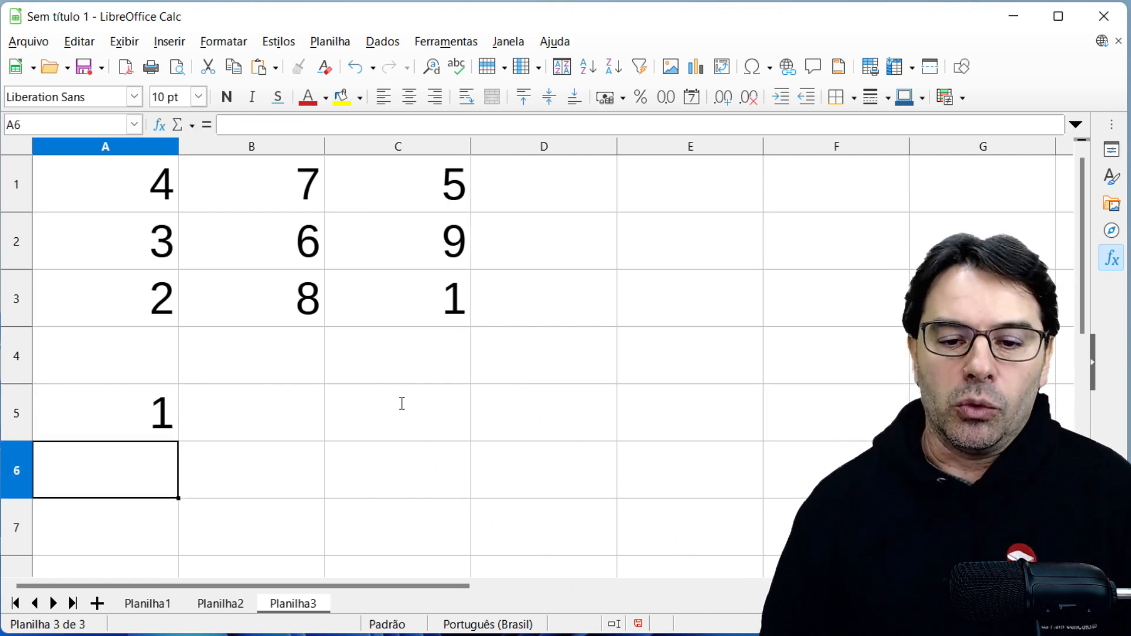
Step: Clear the MÍNIMO formula from cell A5
key("Up")
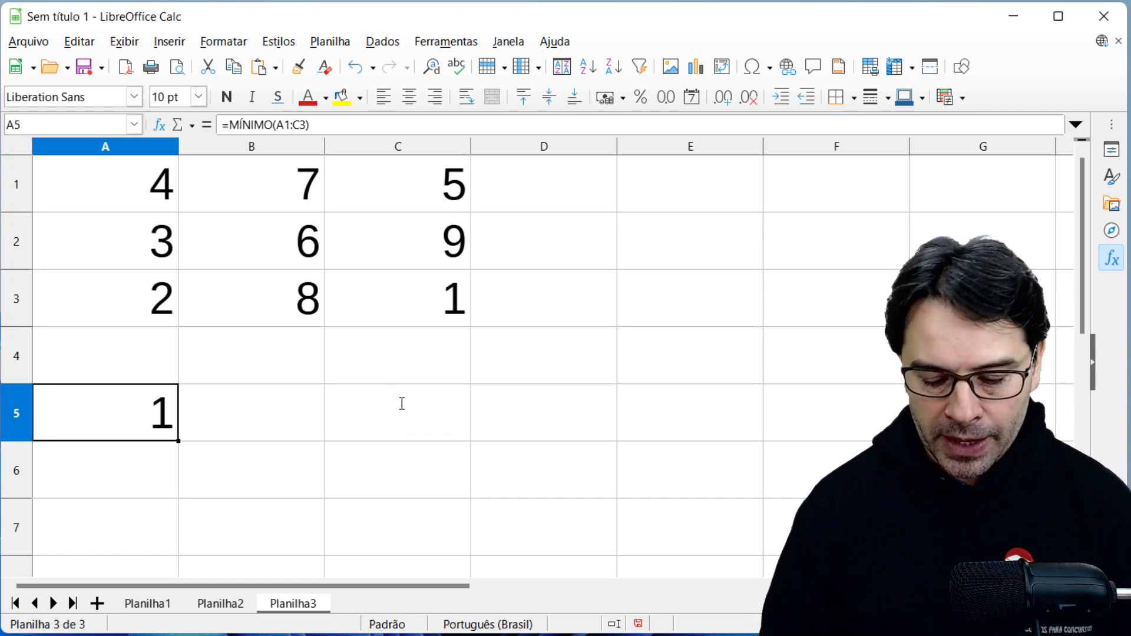
key("Delete")
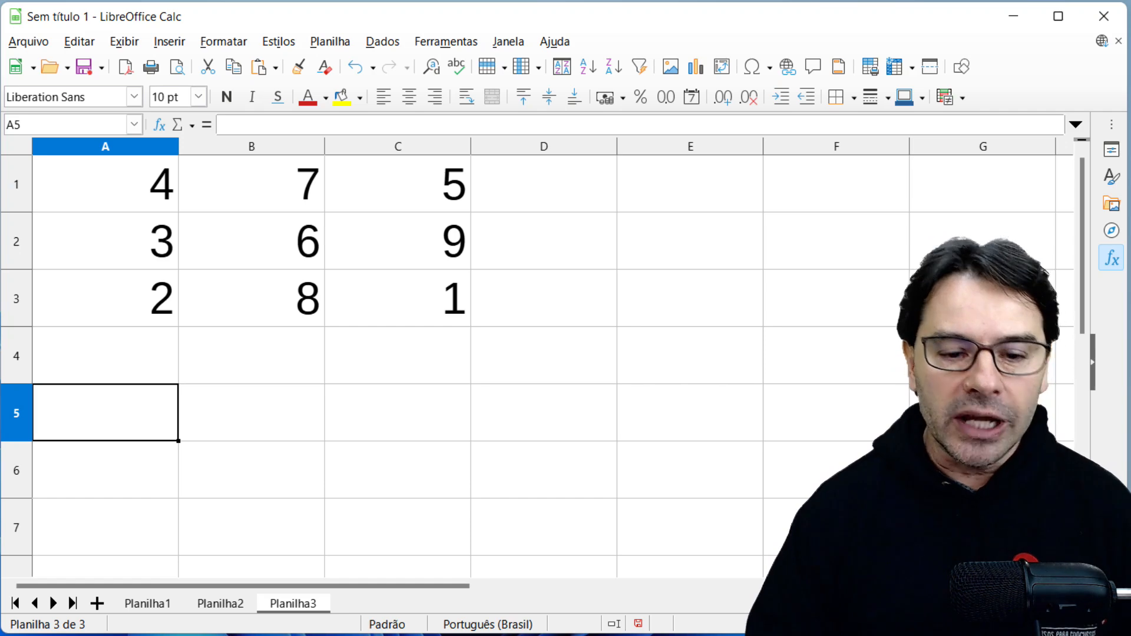
key("alt+Tab")
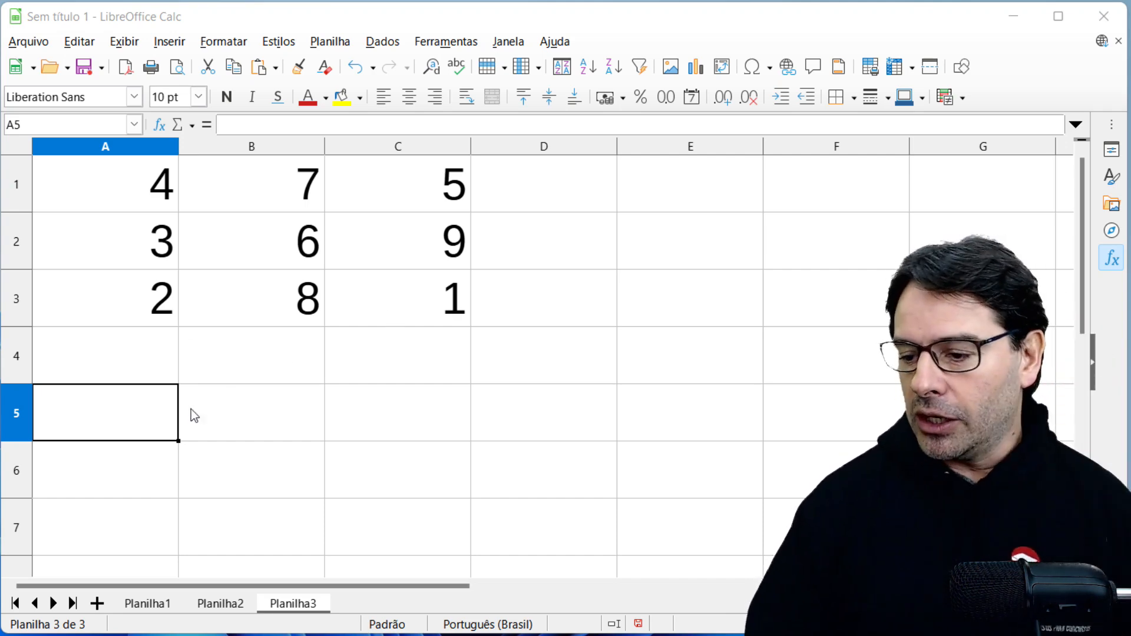
Step: Write the formula =MÍNIMO(3^2;3*3-1) in cell A5 to compare the results of two expressions
left_click(158, 412)
type("=MÍNIMO")
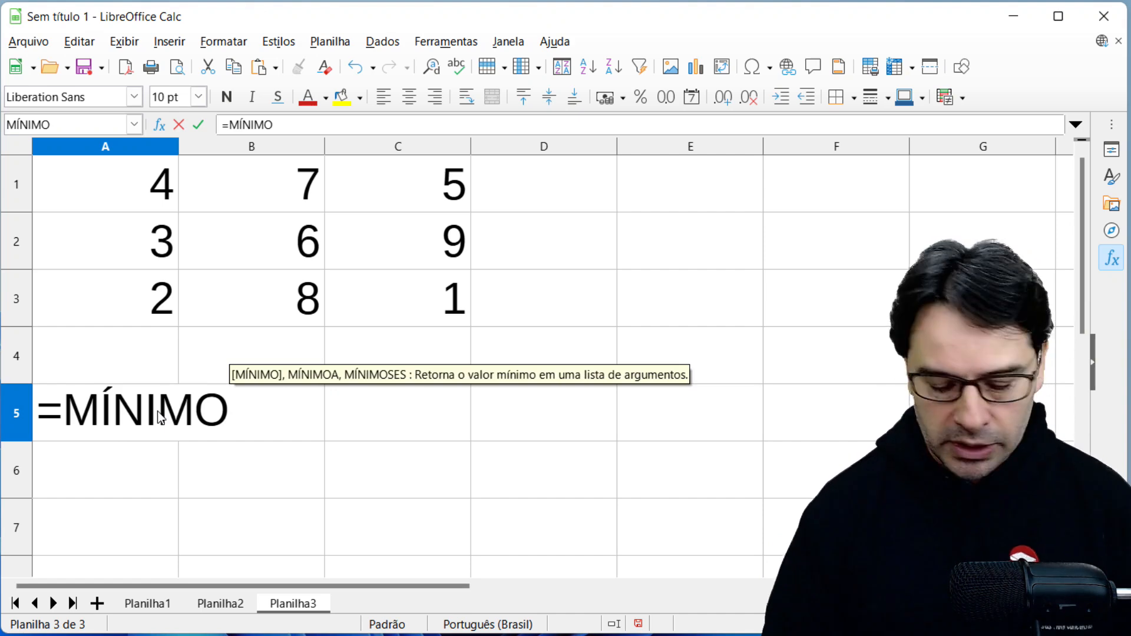
type("(")
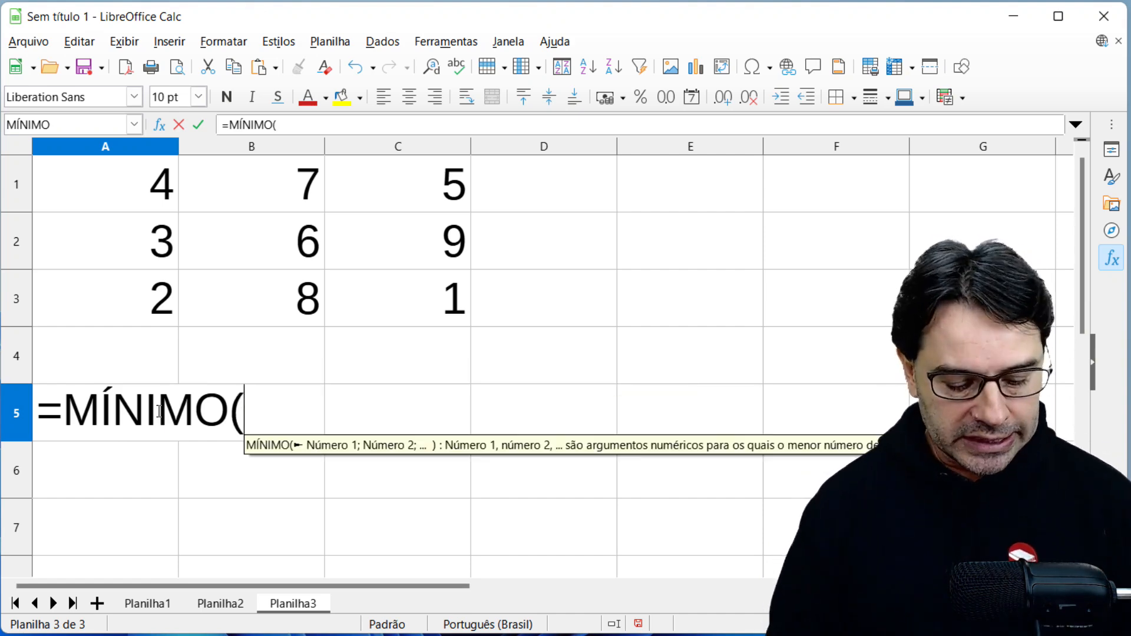
type("3")
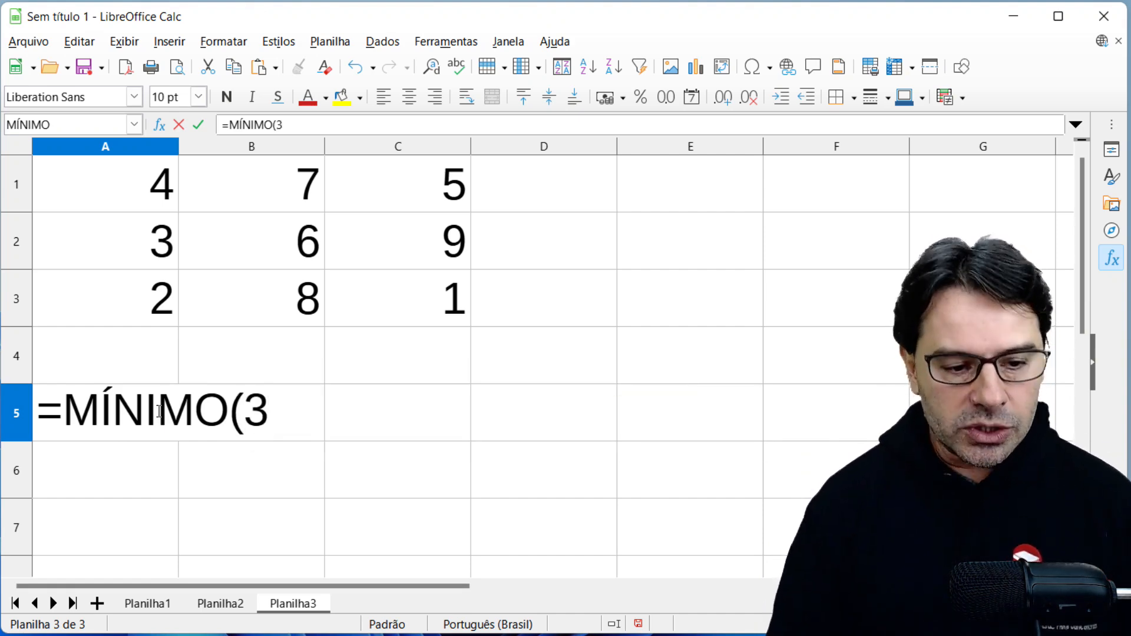
type("^2")
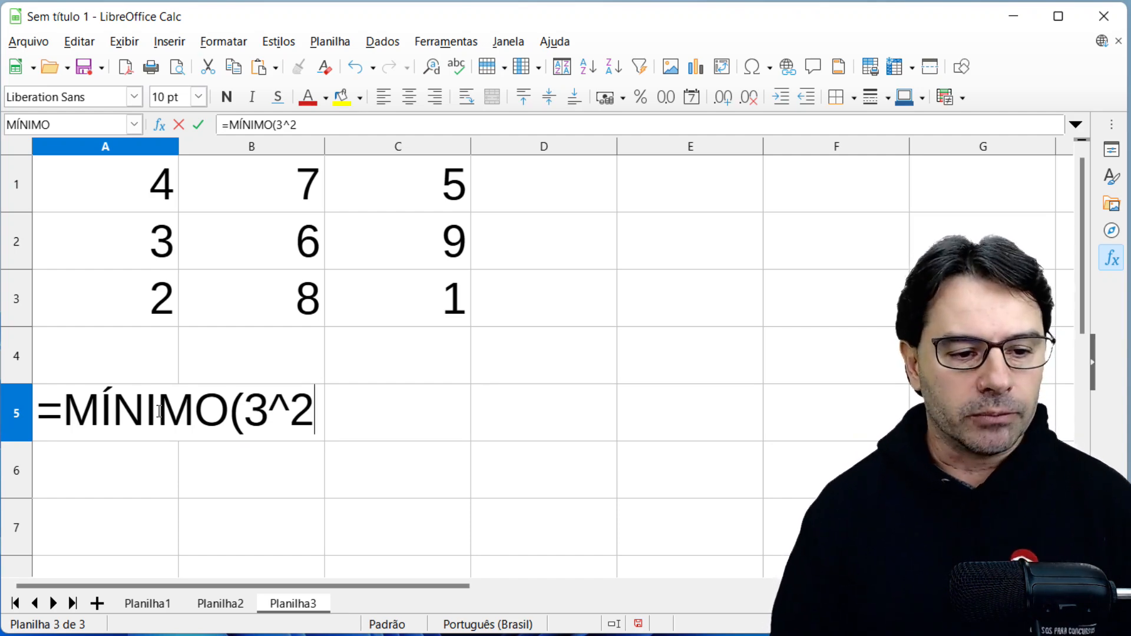
type(";")
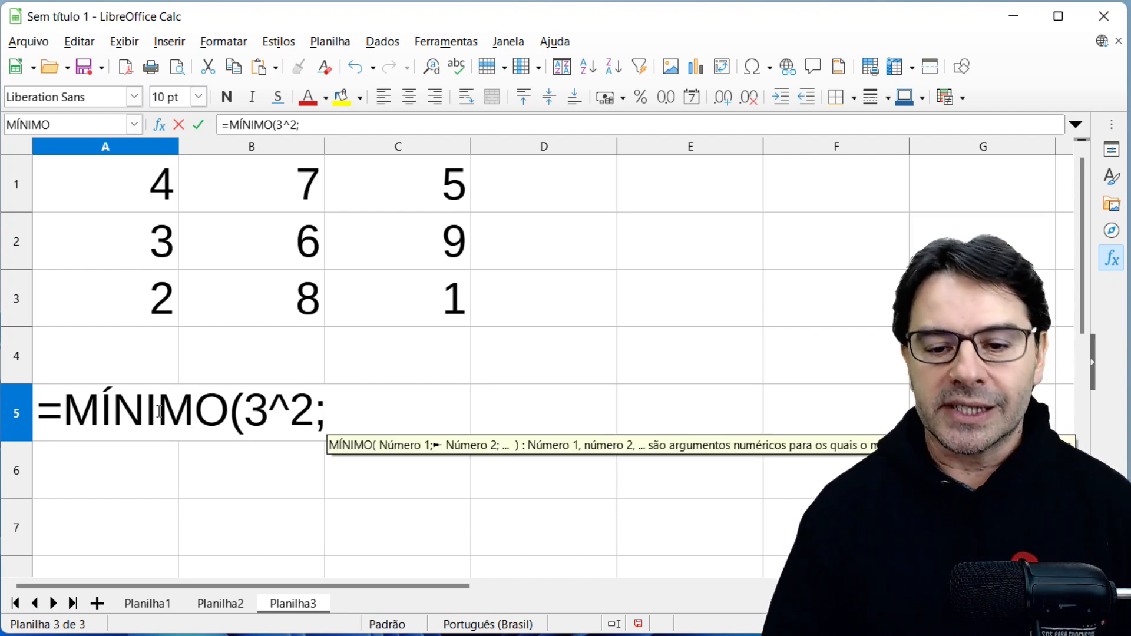
type("3")
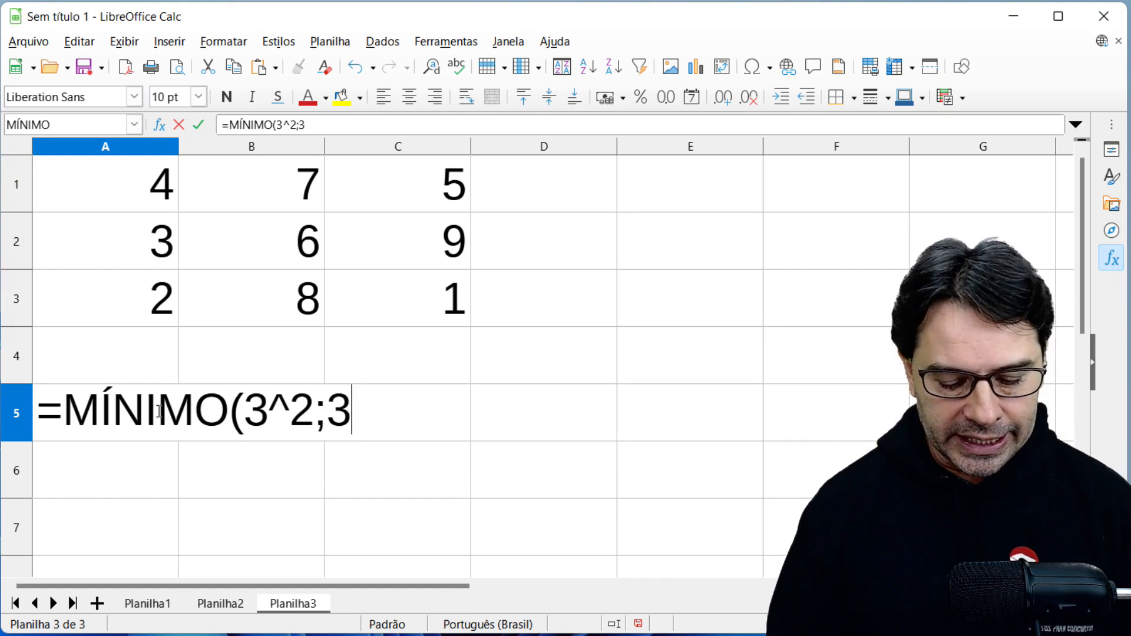
type("*3")
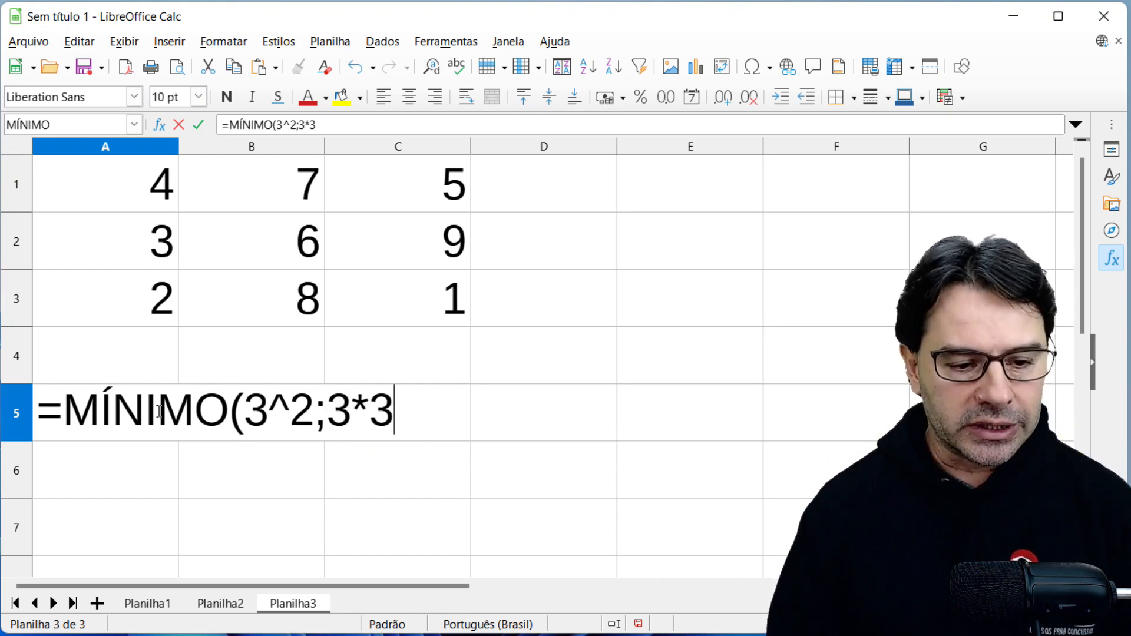
type("-1")
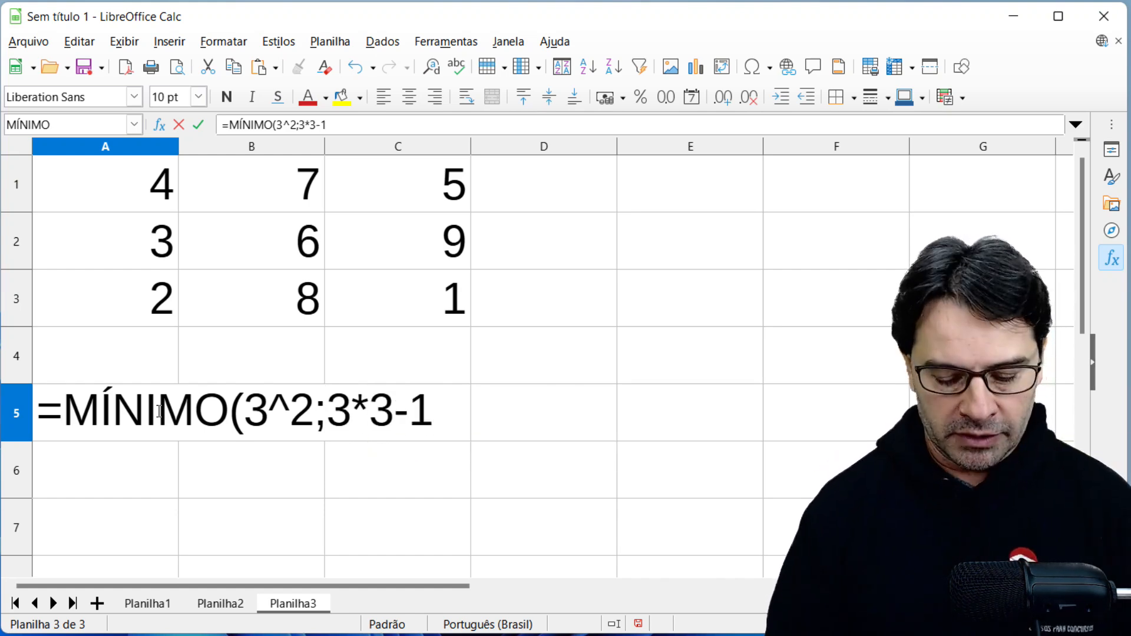
type(")")
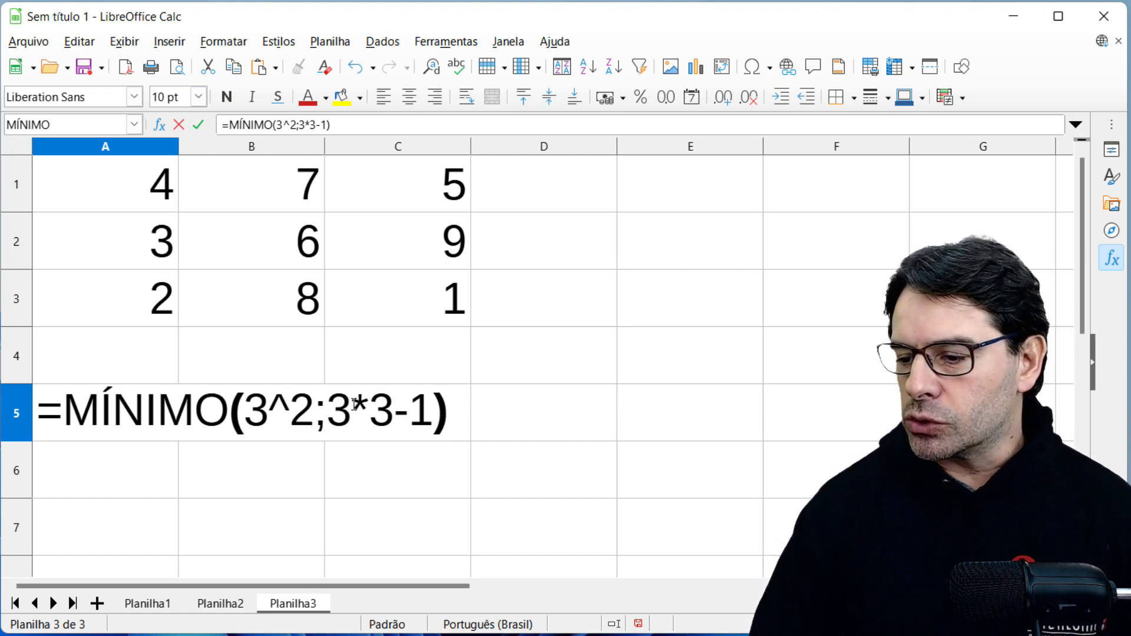
Step: Examine the arguments 3^2 and 3*3-1 in the MÍNIMO formula in turn and commit the formula to cell A5
left_click_drag(244, 404, 307, 402)
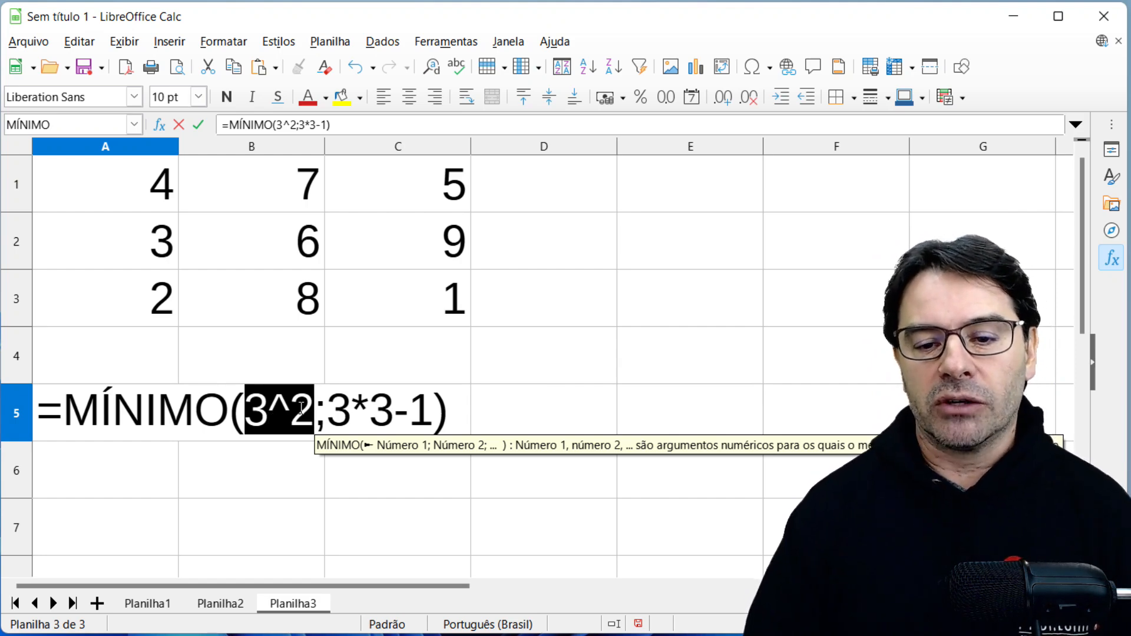
left_click(266, 424)
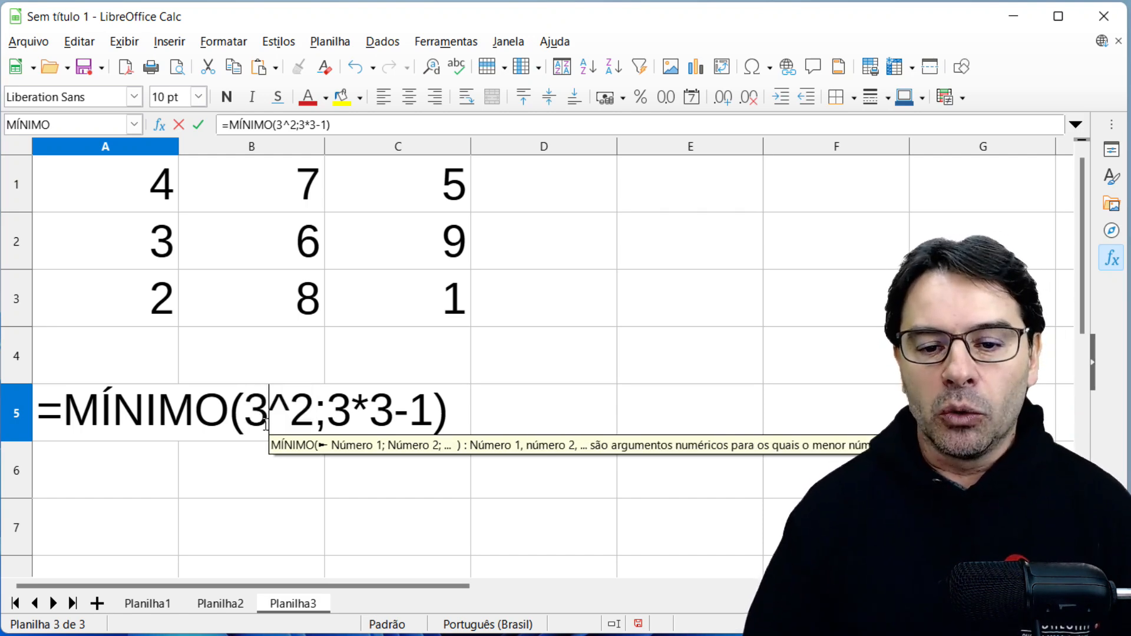
left_click_drag(245, 415, 310, 414)
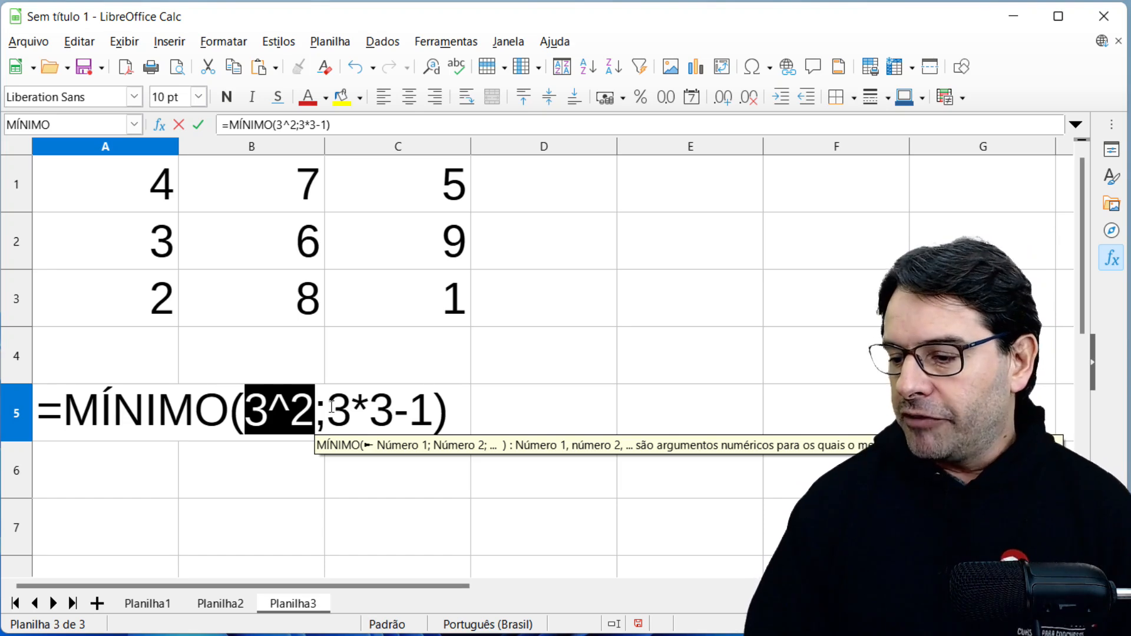
left_click_drag(328, 407, 434, 409)
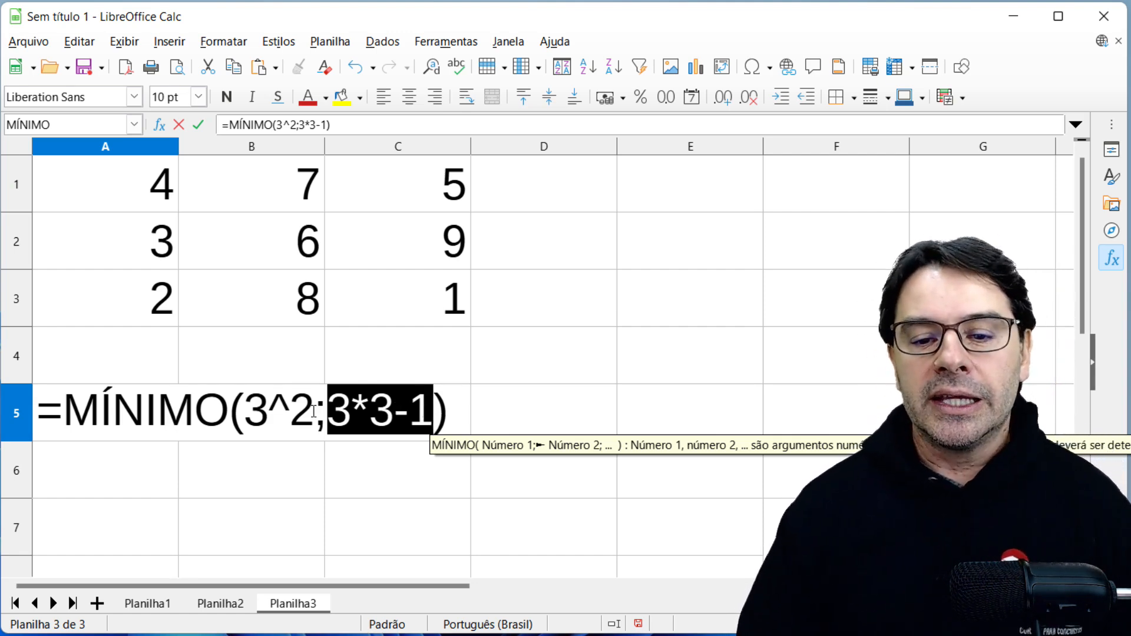
left_click_drag(245, 415, 308, 416)
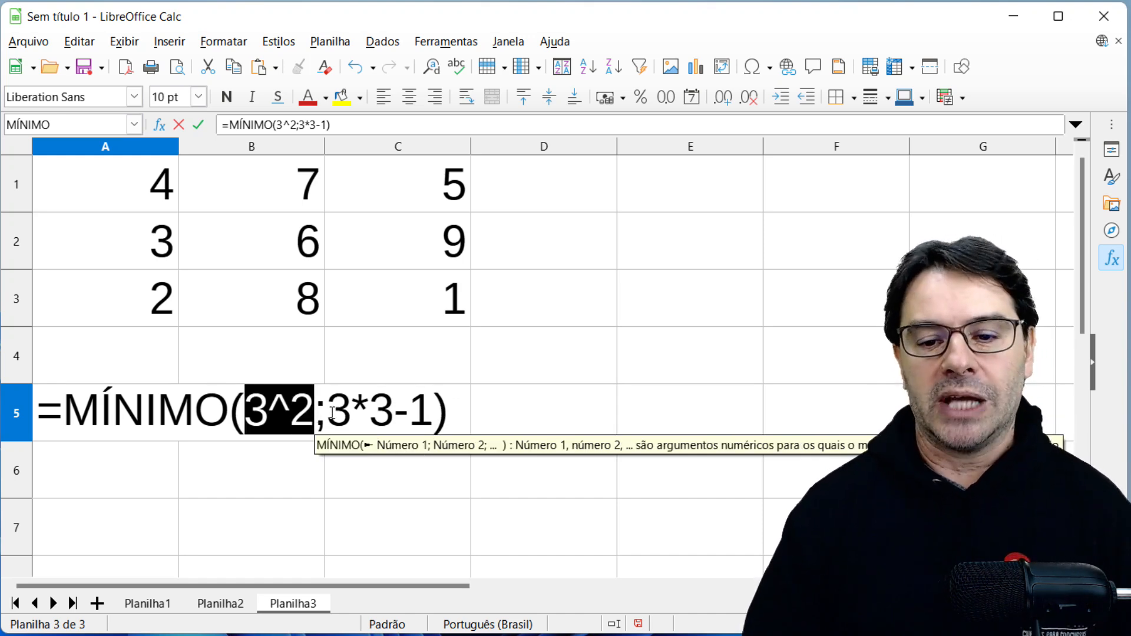
left_click_drag(327, 413, 430, 412)
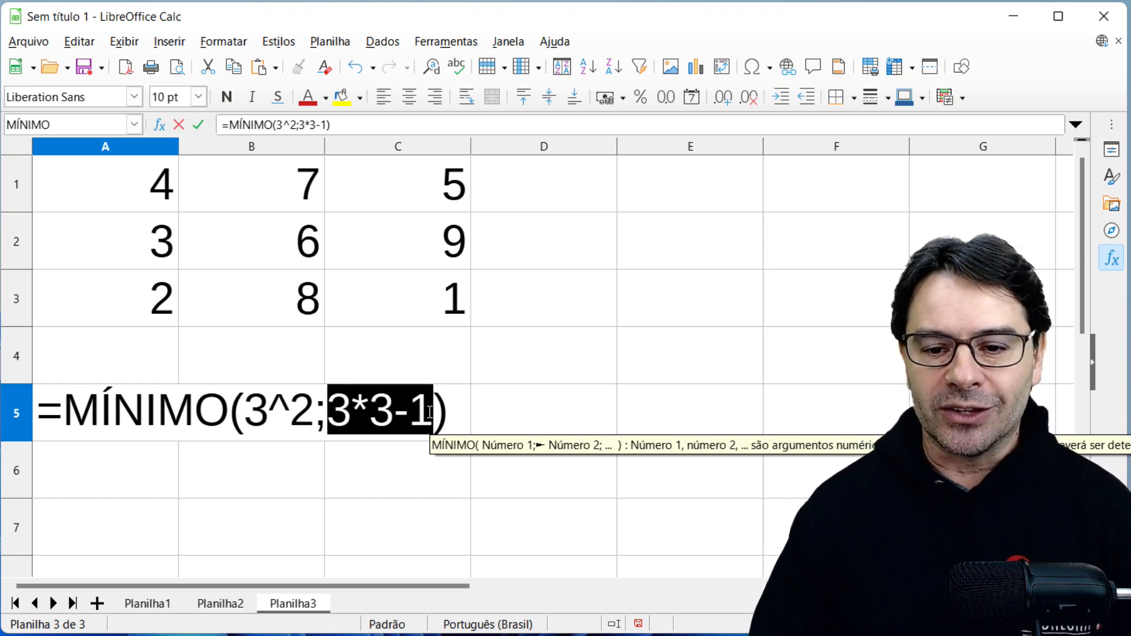
left_click(455, 411)
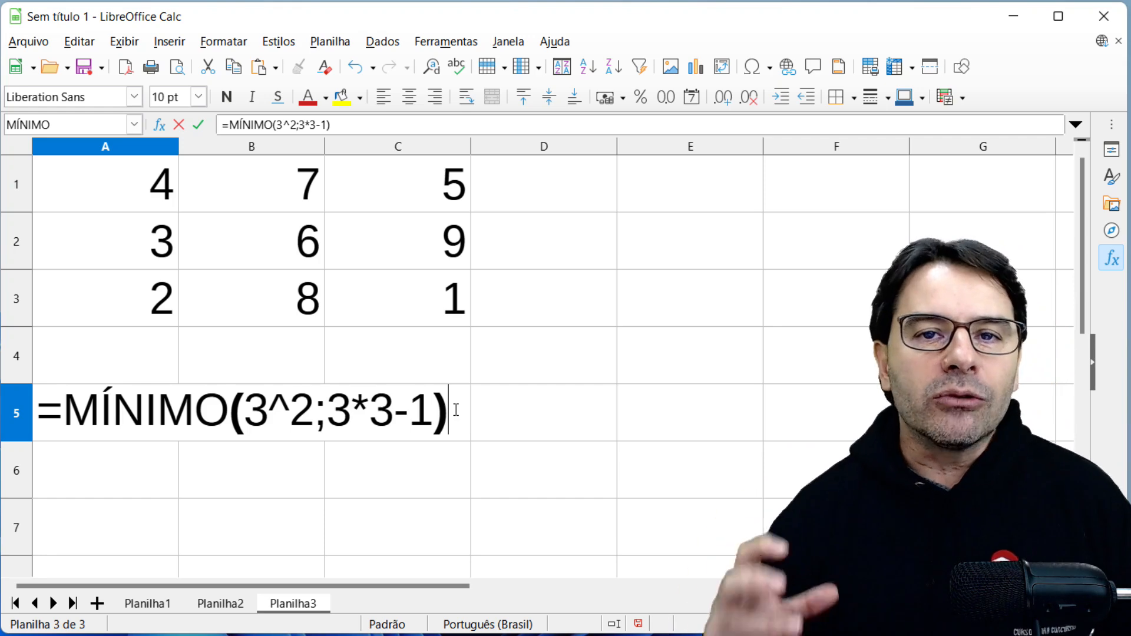
key("Return")
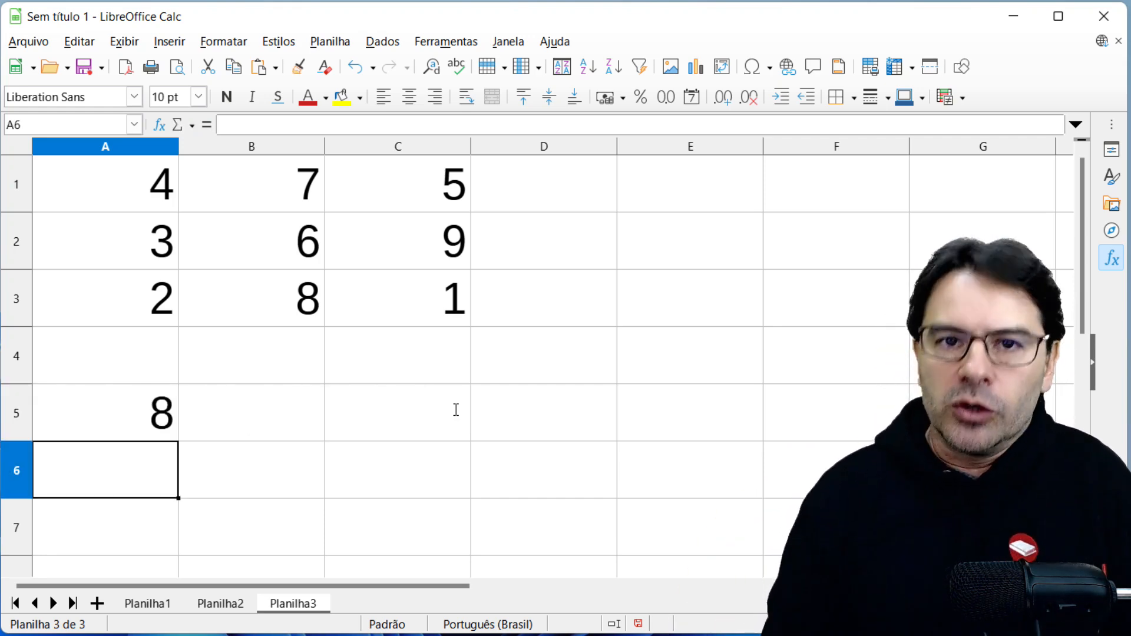
Step: Review the MÍNIMO formula in cell A5 once more without changing it, and clear the cell
key("Up")
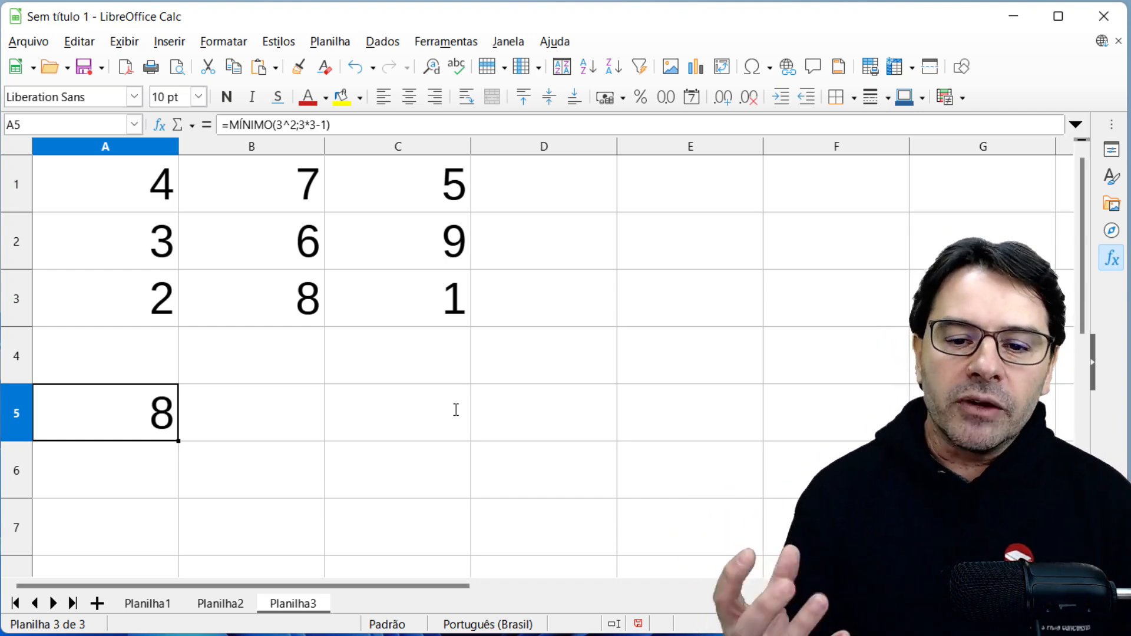
key("F2")
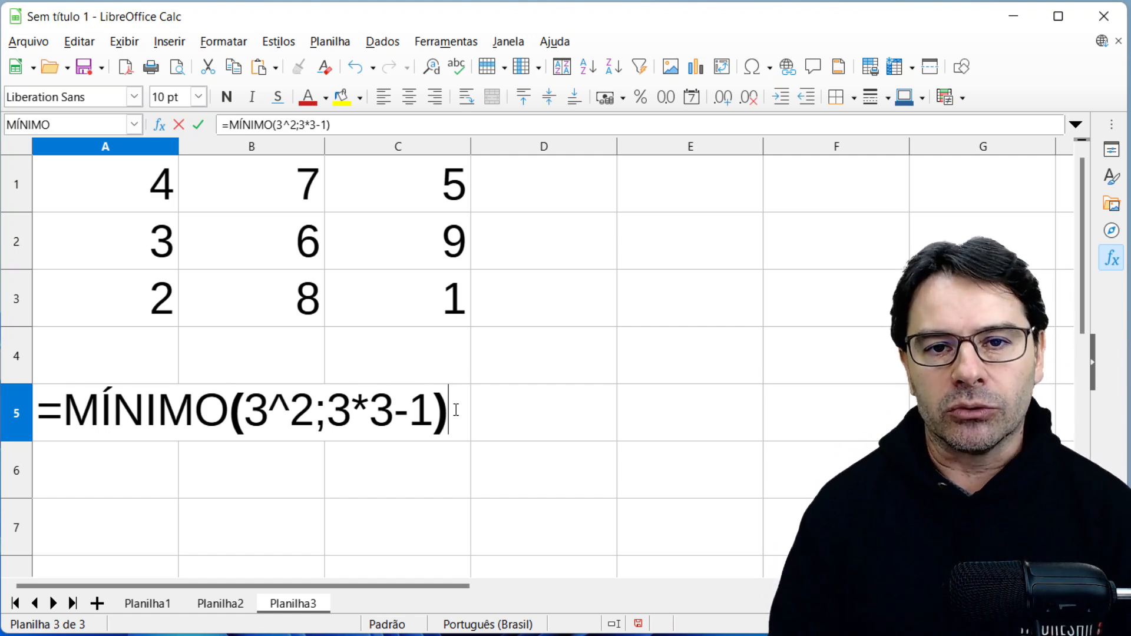
key("Return")
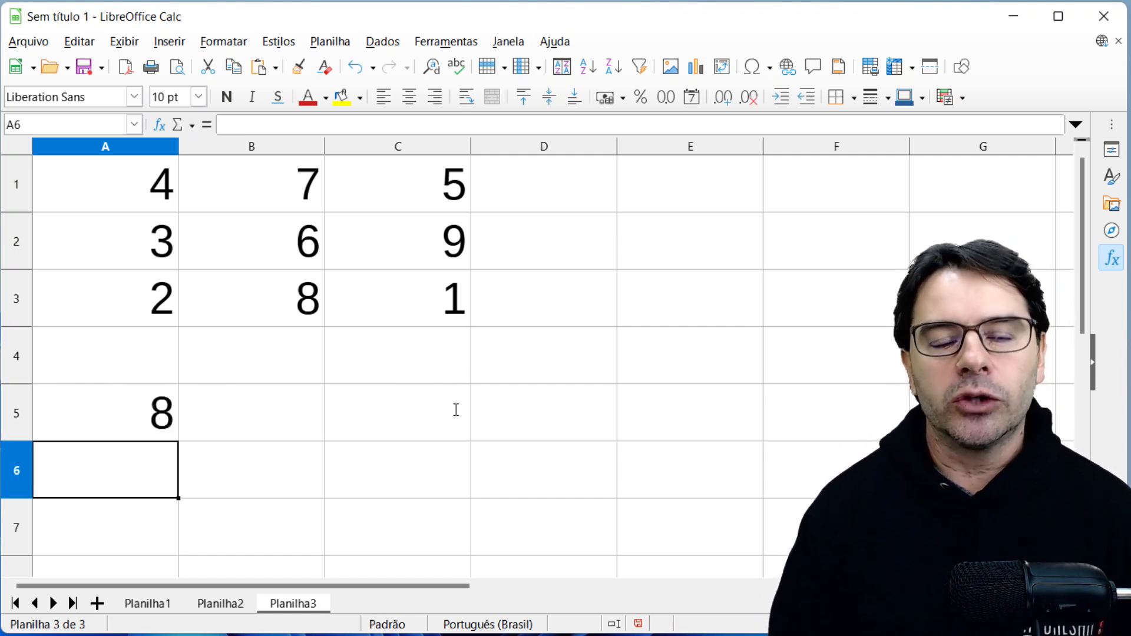
key("Up")
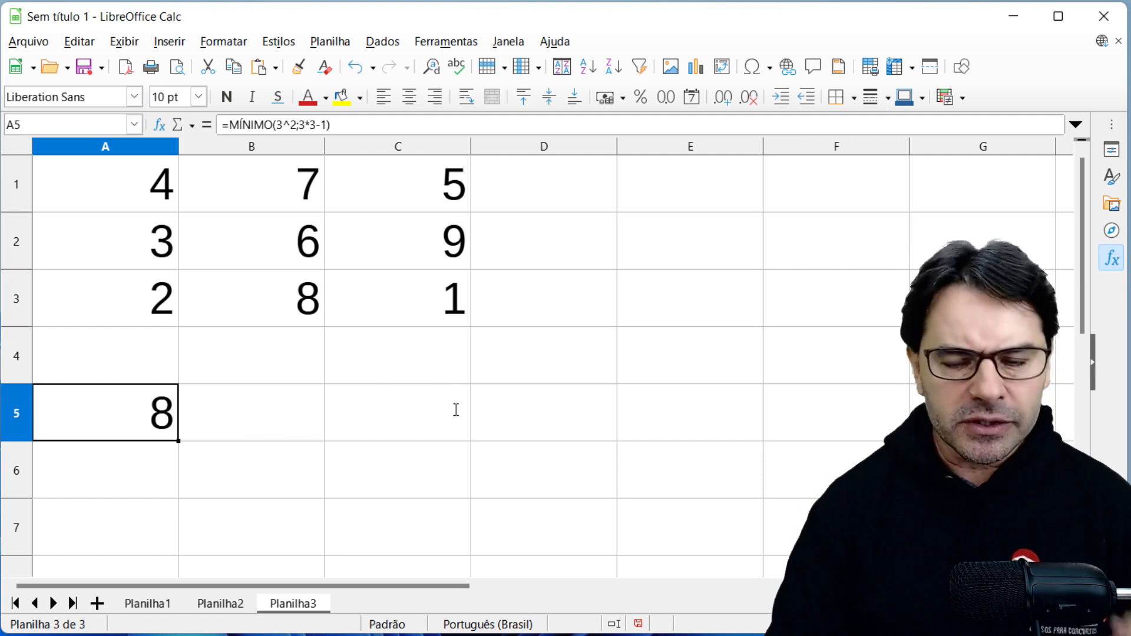
key("Delete")
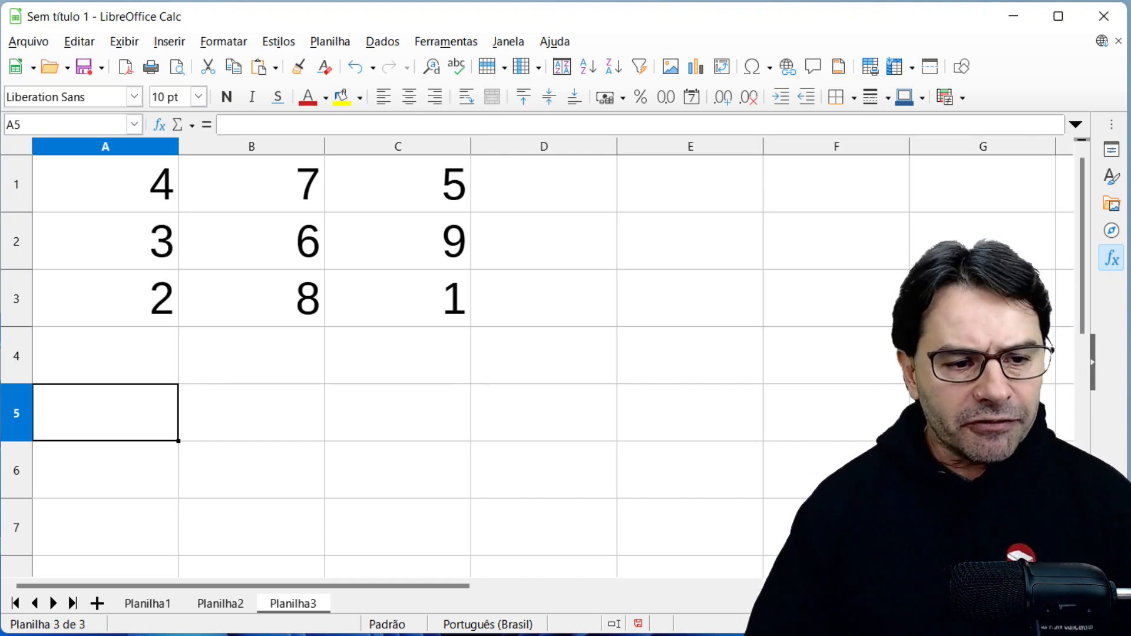
Step: On sheet Planilha1, write the formula =MAIOR(A1:D4;3) in cell A6 to get the third-largest value
left_click(205, 604)
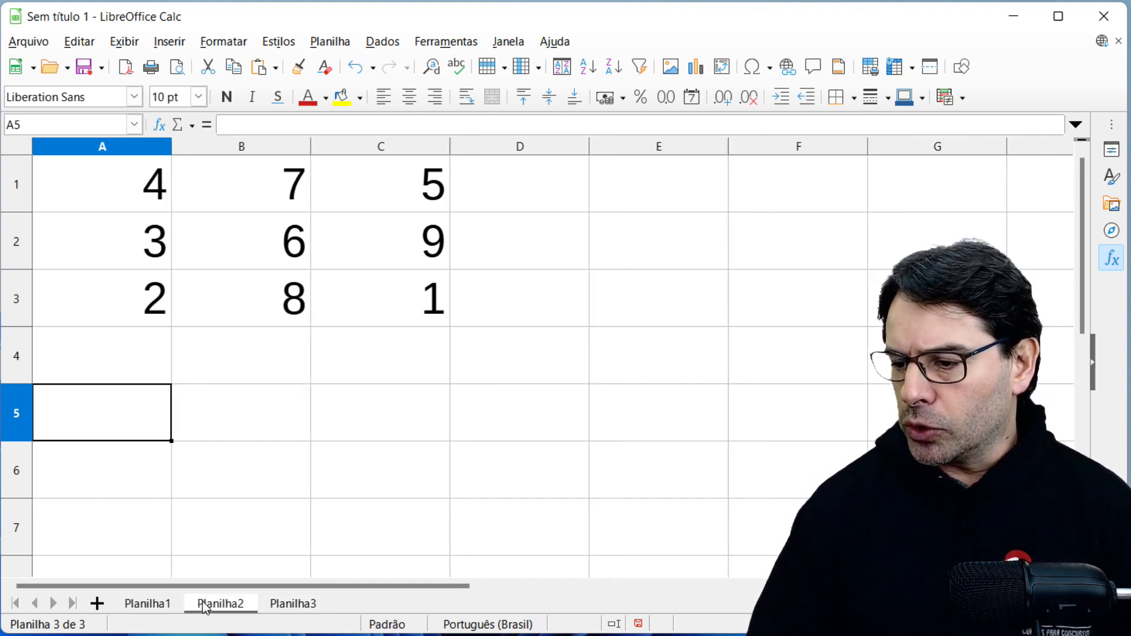
left_click(157, 606)
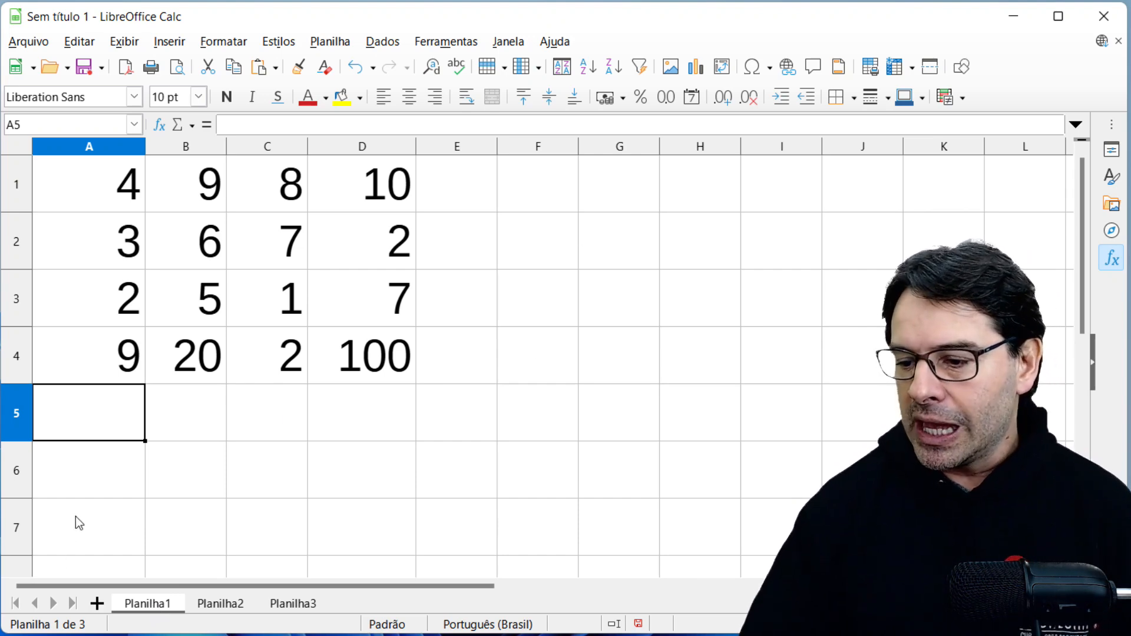
left_click(91, 485)
type("=MA")
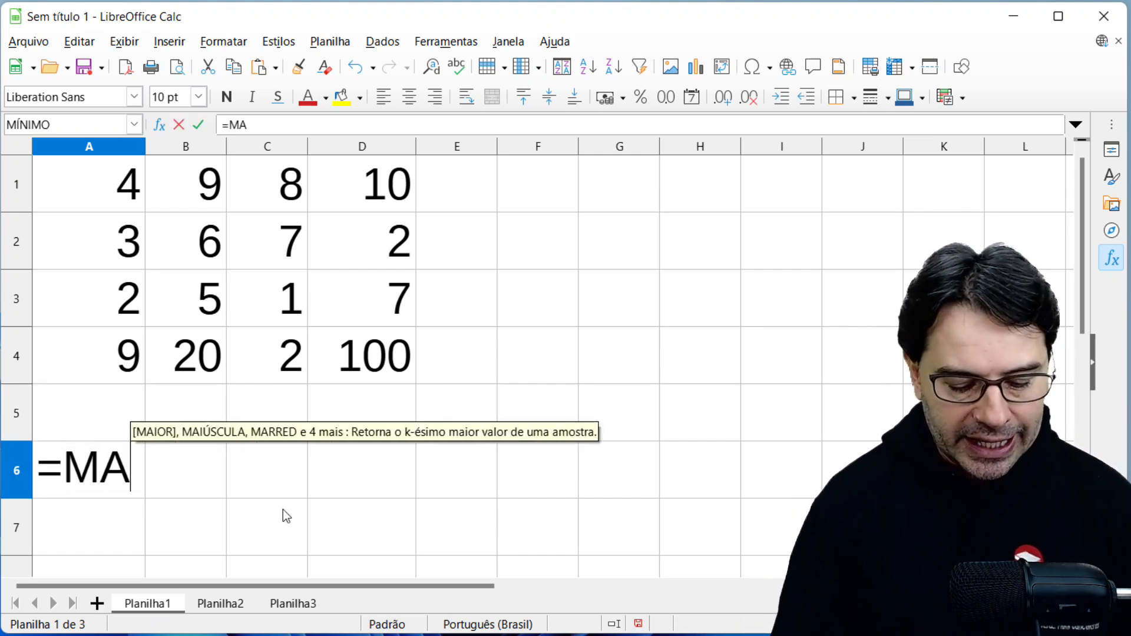
type("IOR(")
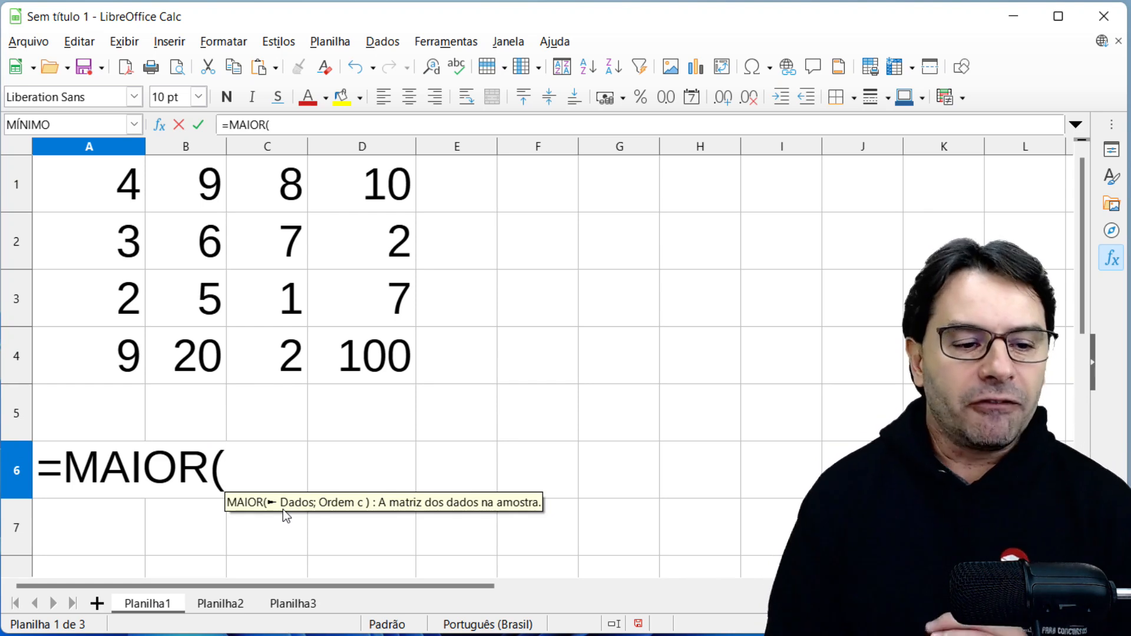
type("A1:")
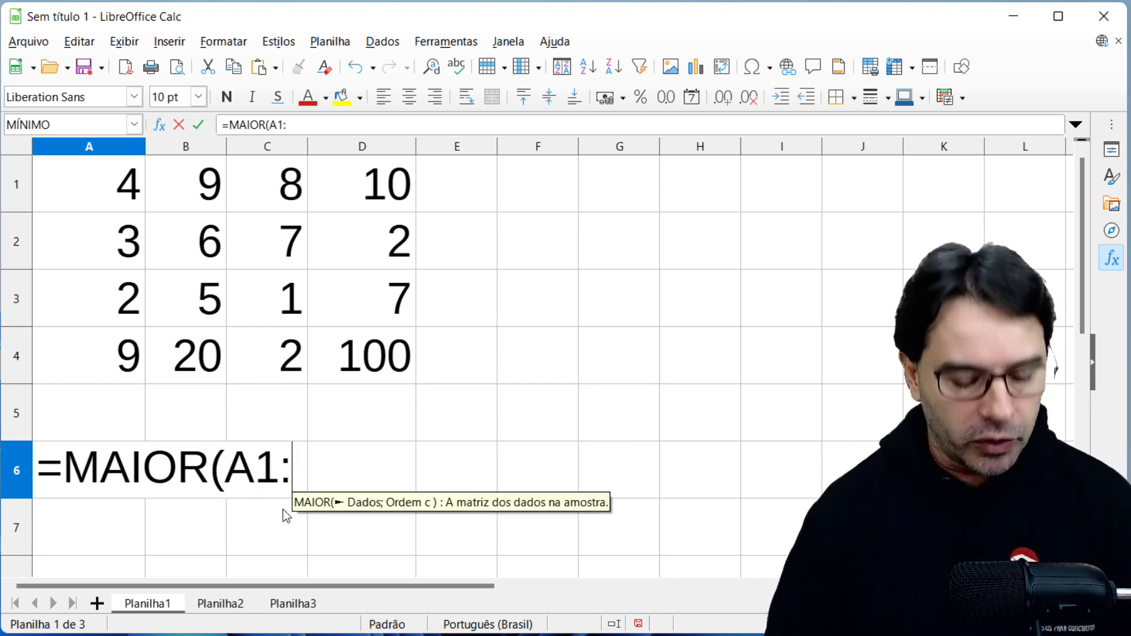
type("D4;3)")
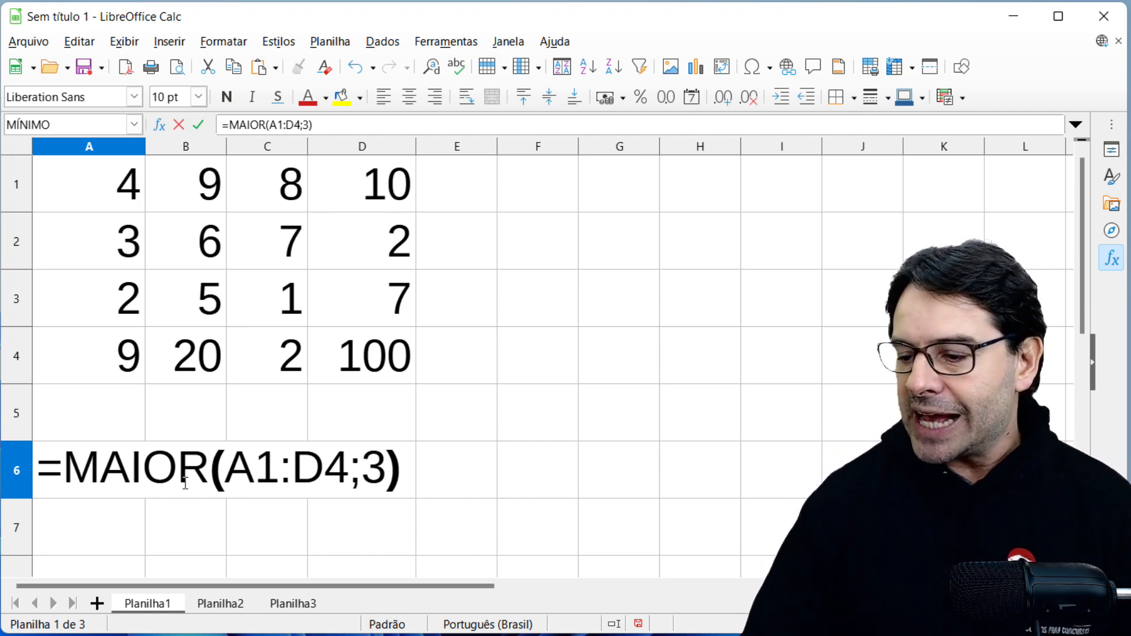
Step: Examine the range A1:D4 and the position argument 3 in the MAIOR formula and commit it to cell A6
left_click_drag(231, 466, 349, 469)
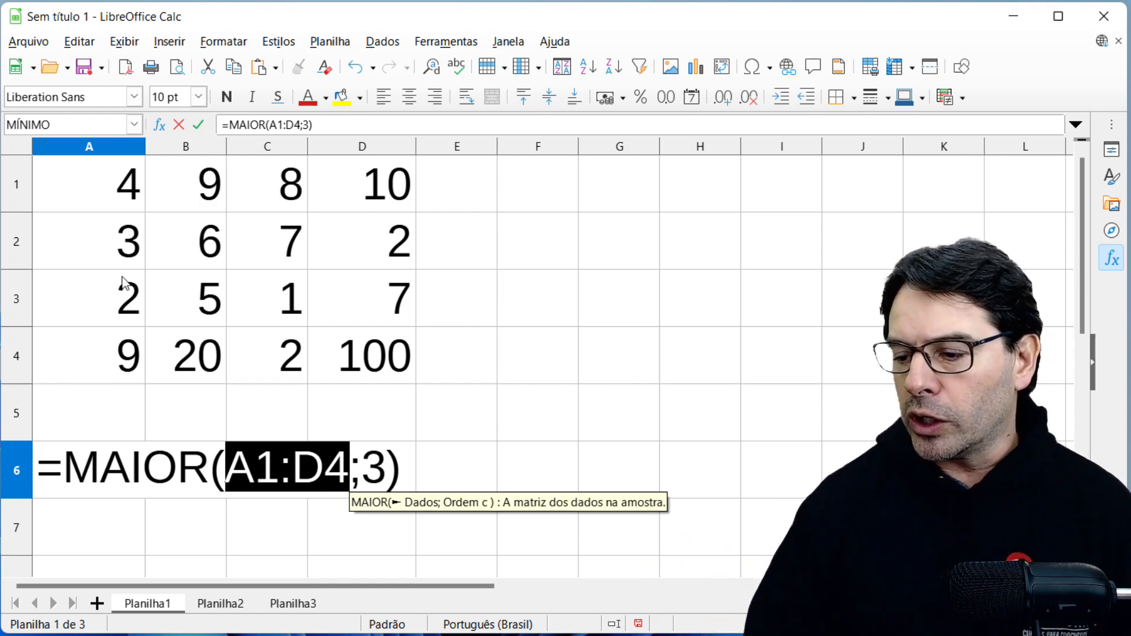
left_click_drag(361, 465, 386, 463)
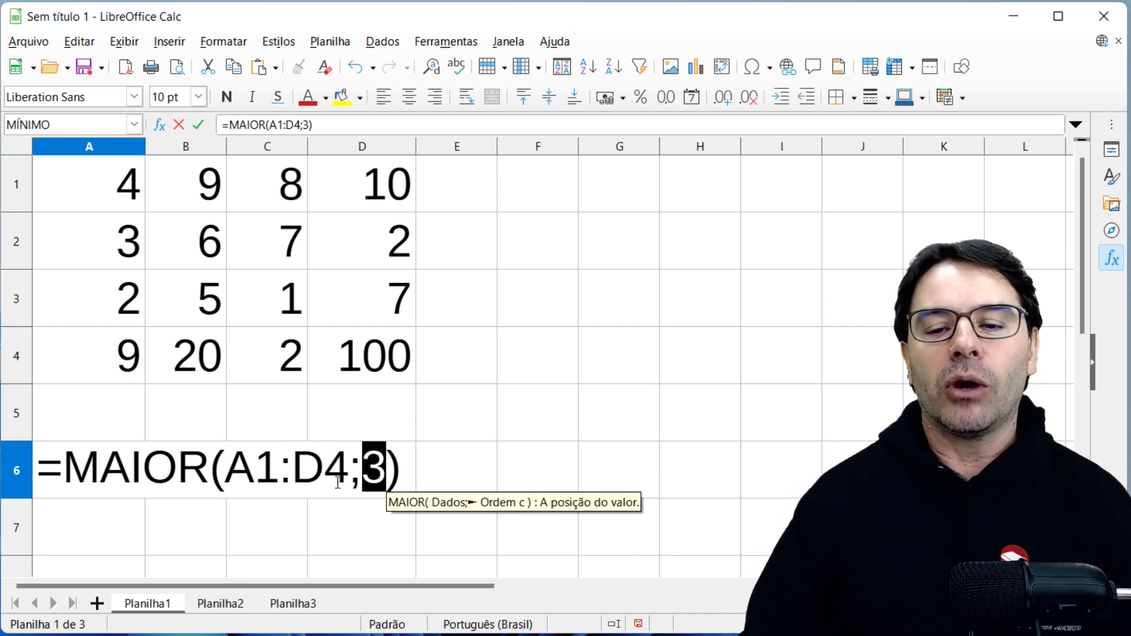
left_click(412, 479)
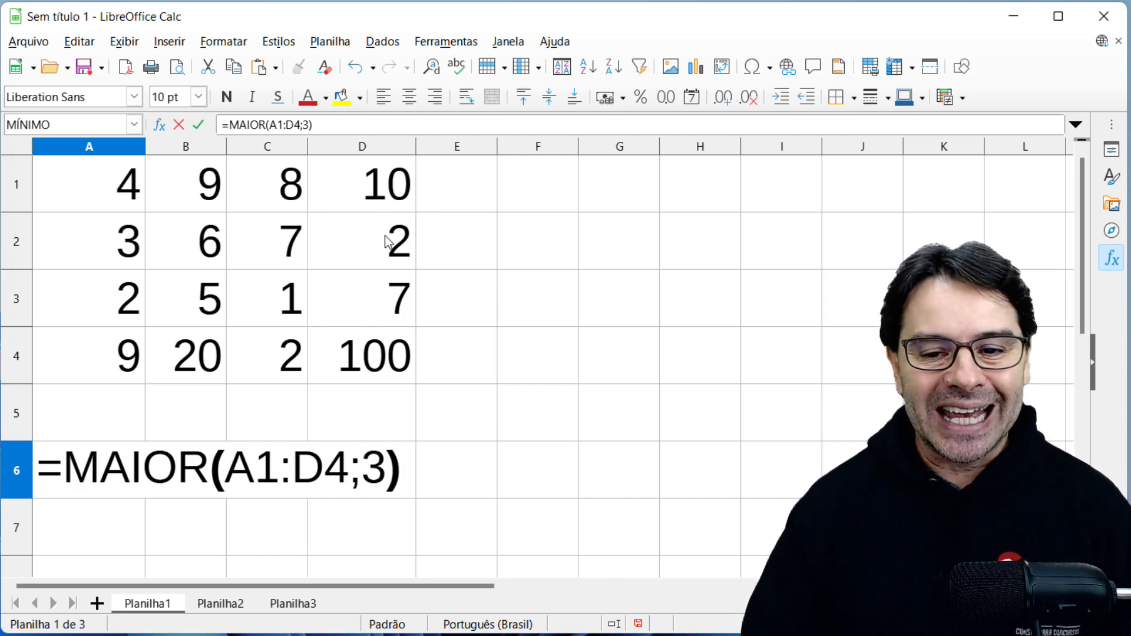
key("Return")
key("Up")
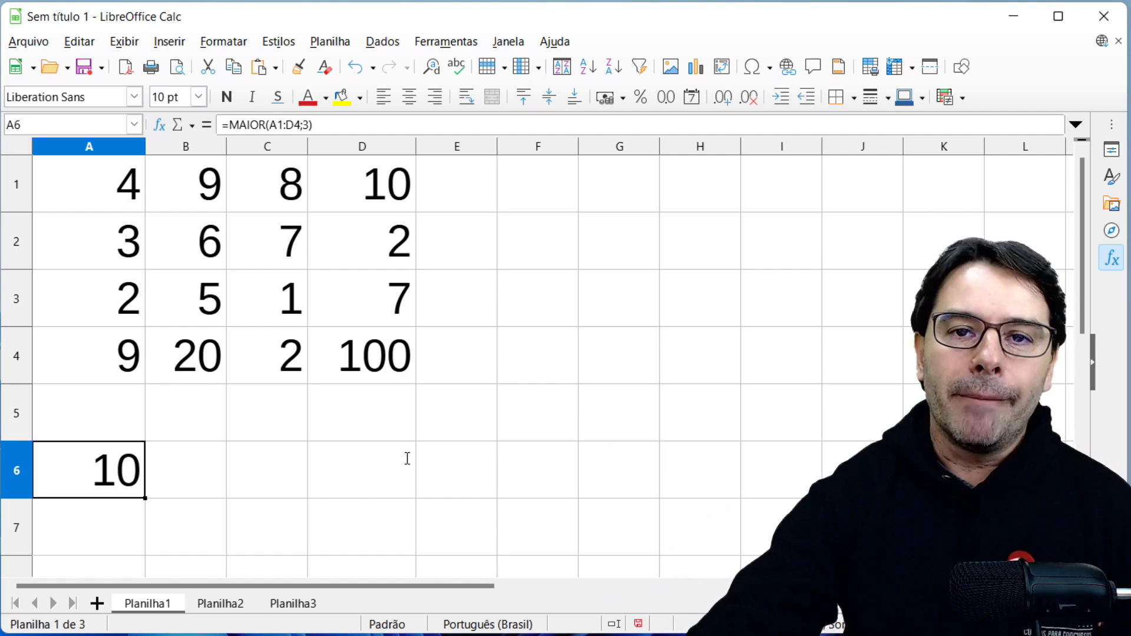
Step: Inspect the range referenced by the MAIOR formula in cell A6 without changing it
key("F2")
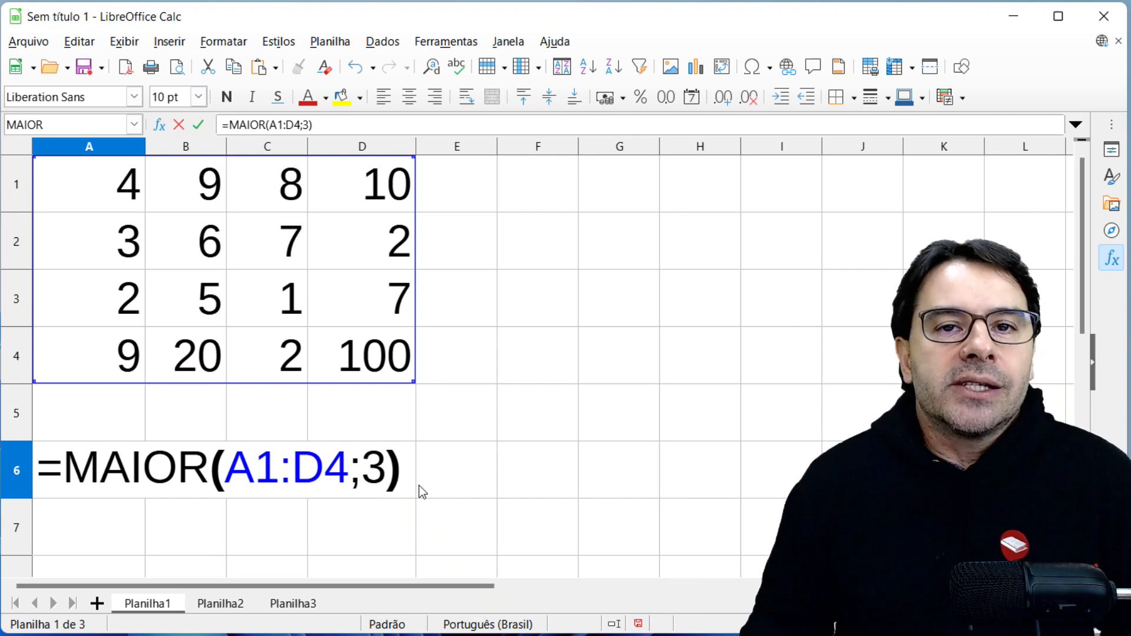
key("Return")
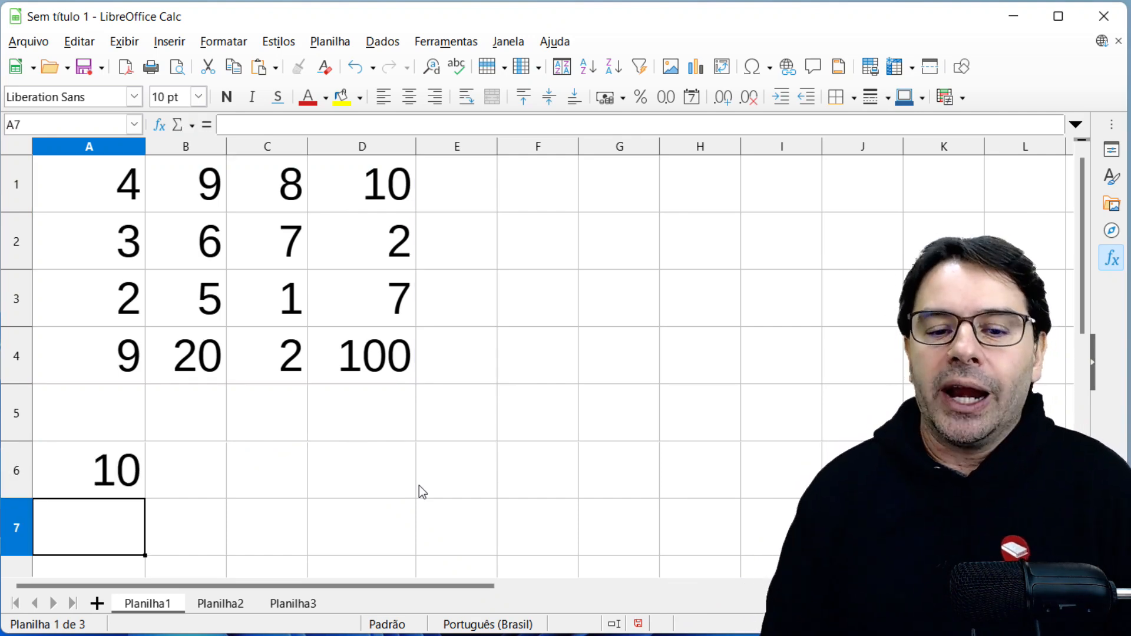
key("Up")
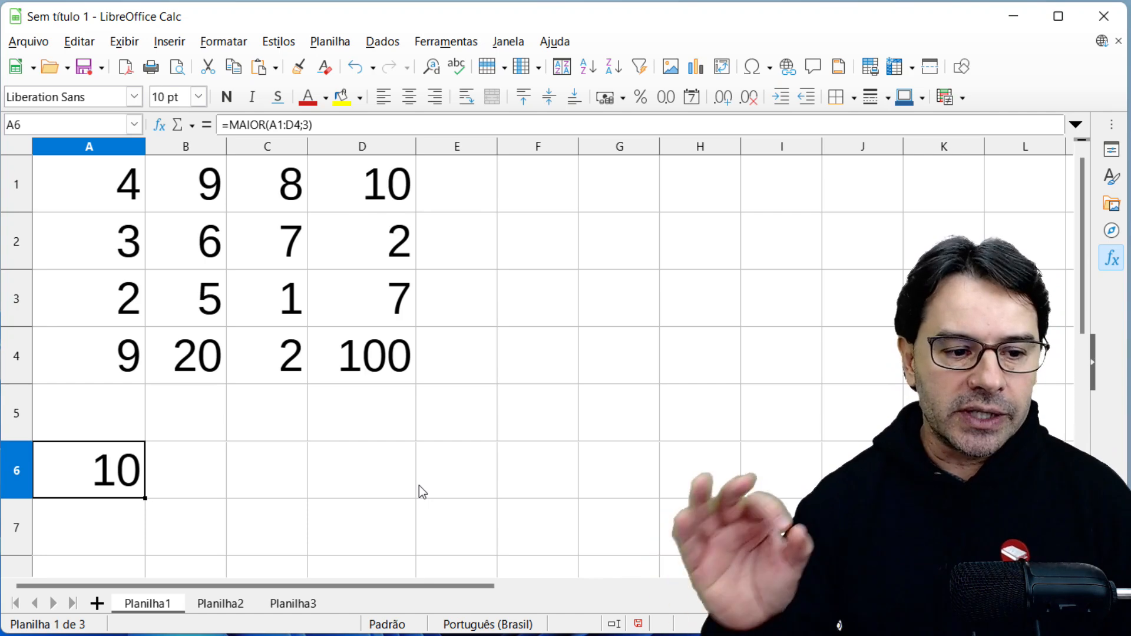
Step: Change the position argument of the MAIOR formula in cell A6 to 1 to return the largest value of A1:D4
key("F2")
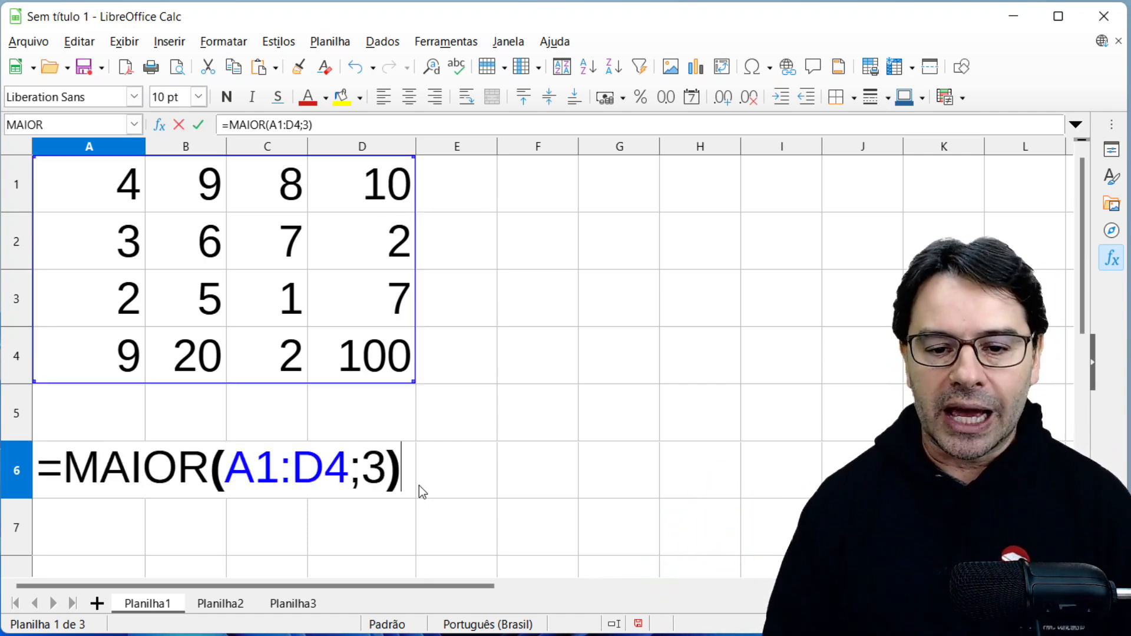
key("BackSpace")
key("BackSpace")
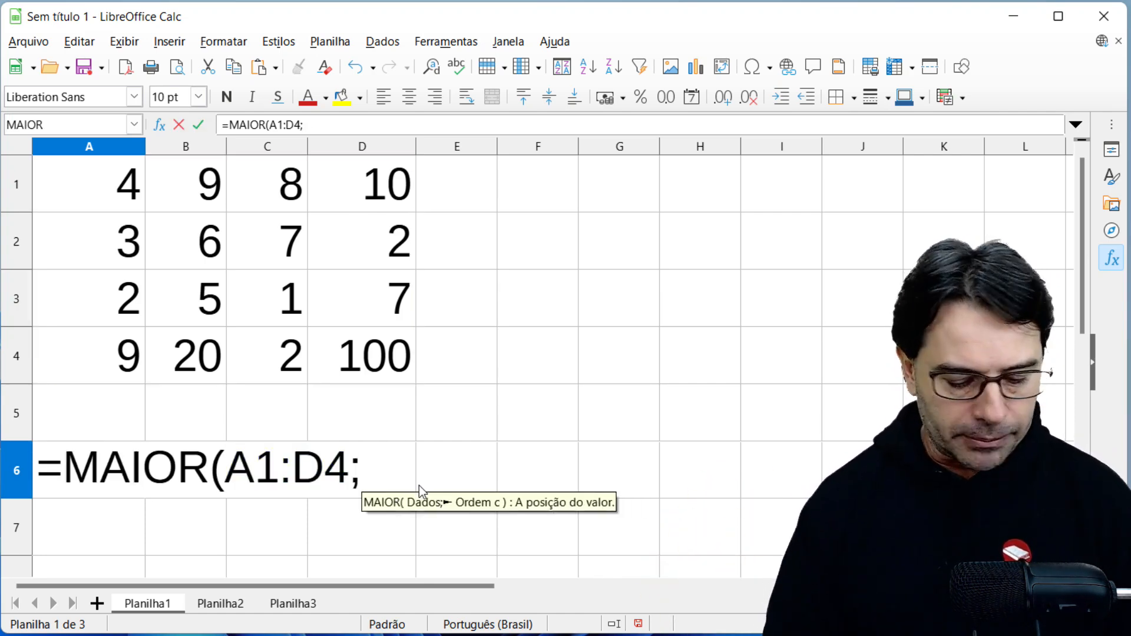
type("1)")
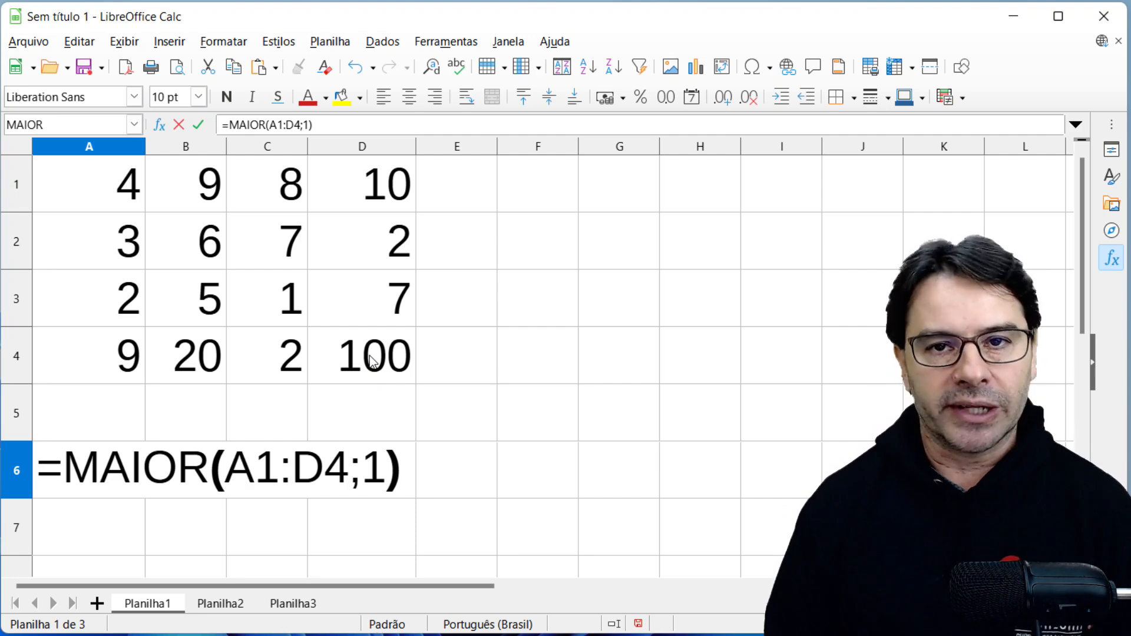
key("Return")
key("Up")
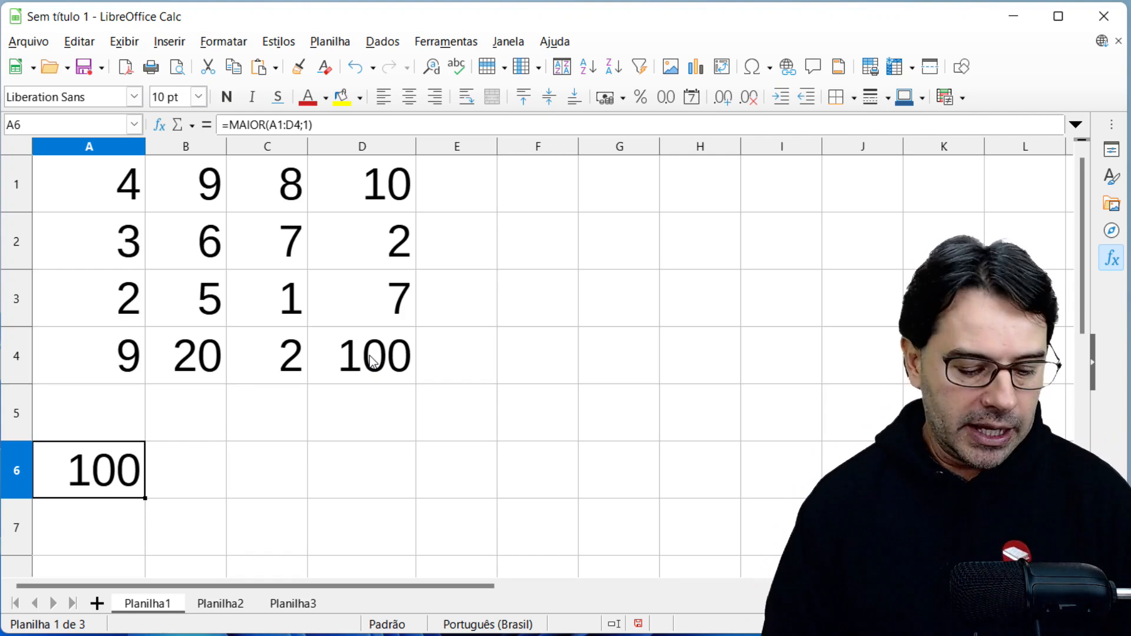
Step: Set the MAIOR formula's position argument in cell A6 to 2 to return the second-largest value of A1:D4
key("F2")
key("BackSpace")
key("BackSpace")
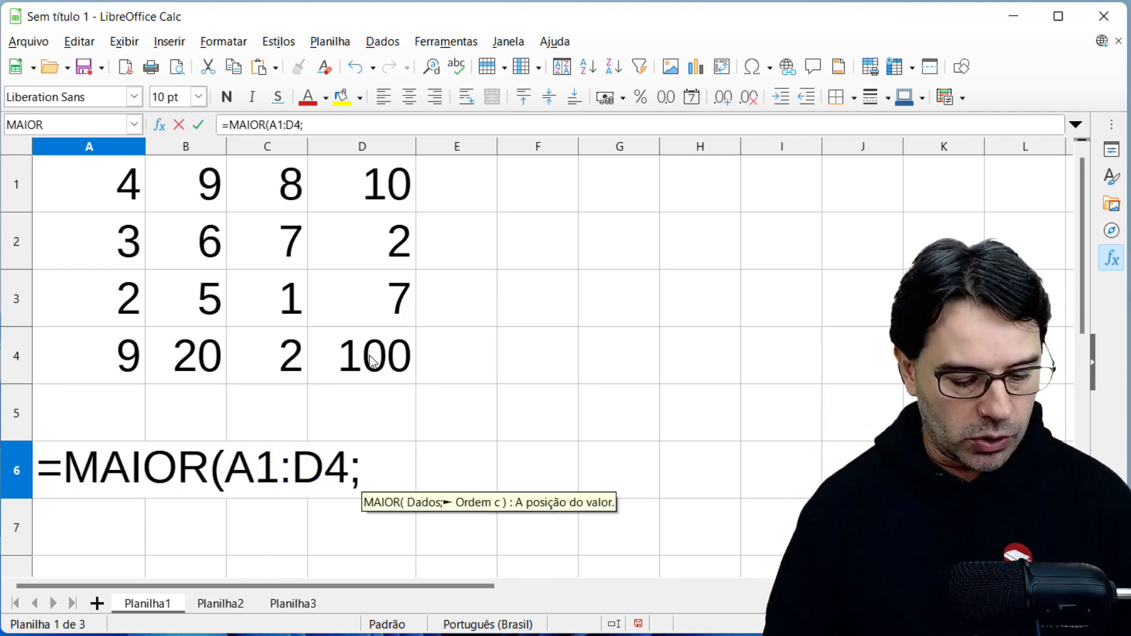
type("2)")
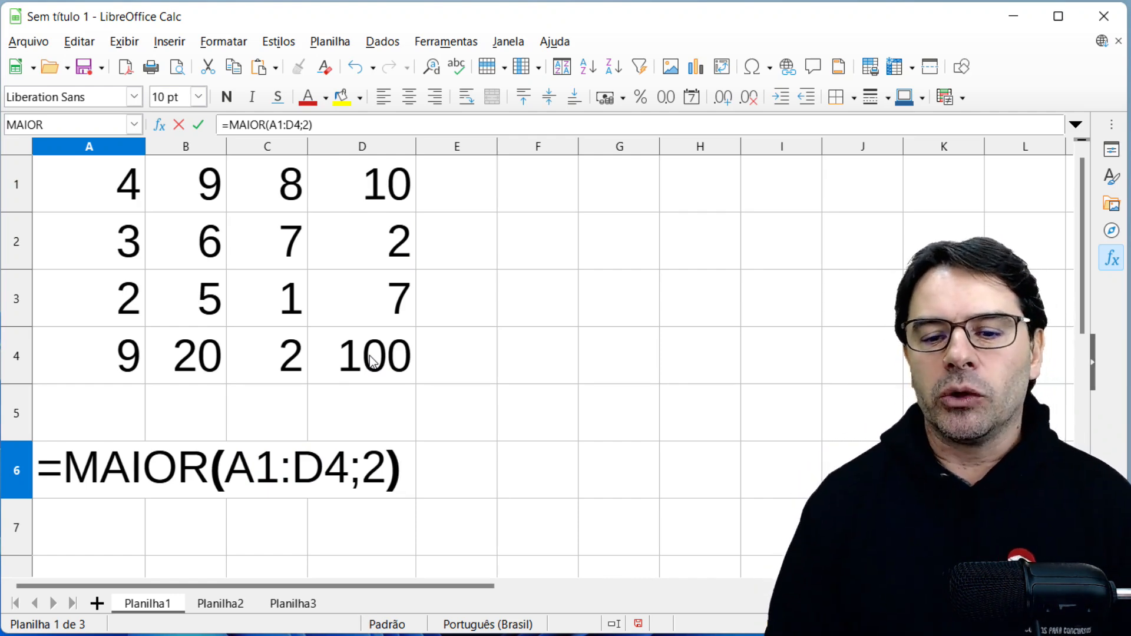
key("Return")
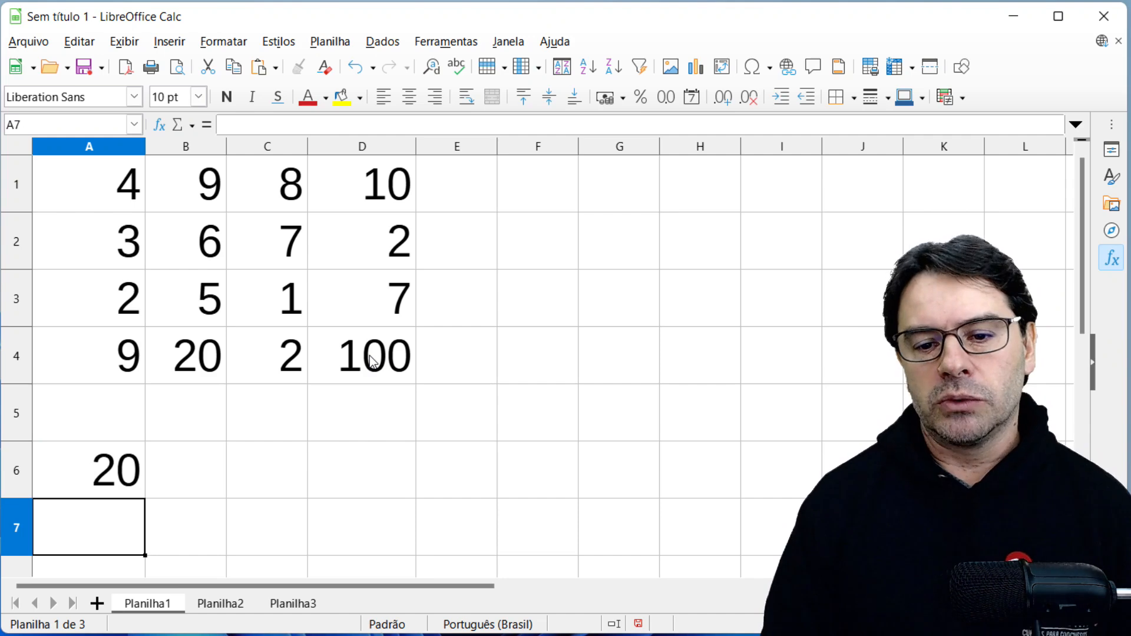
key("Up")
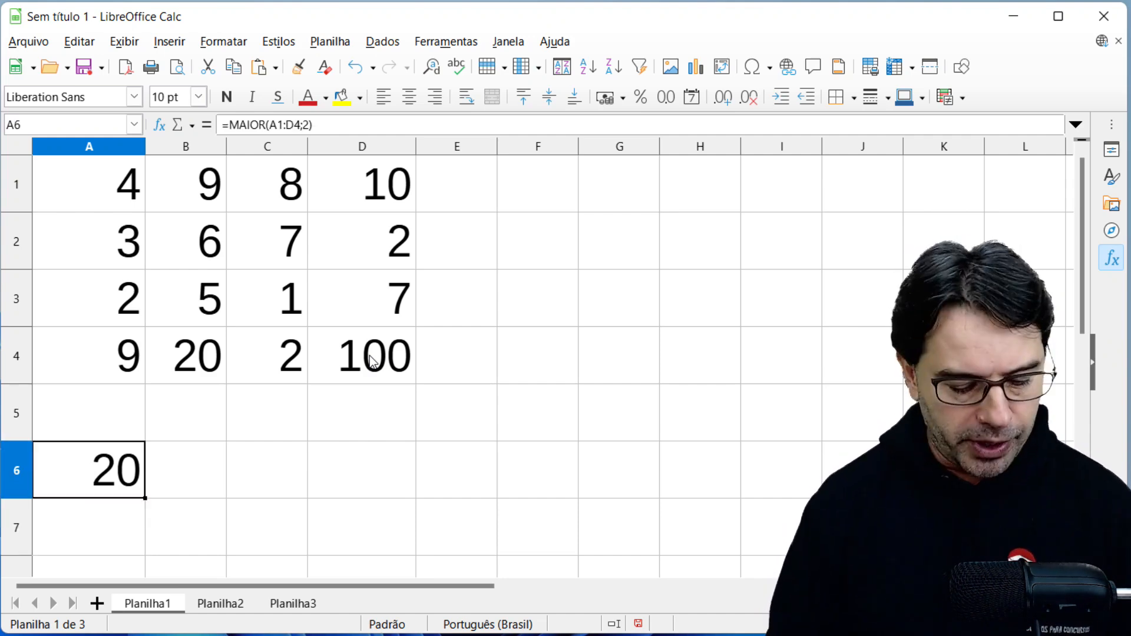
Step: Edit cell A6 to read =MAIOR(A1:D4;3), returning the third-largest value of the range
key("F2")
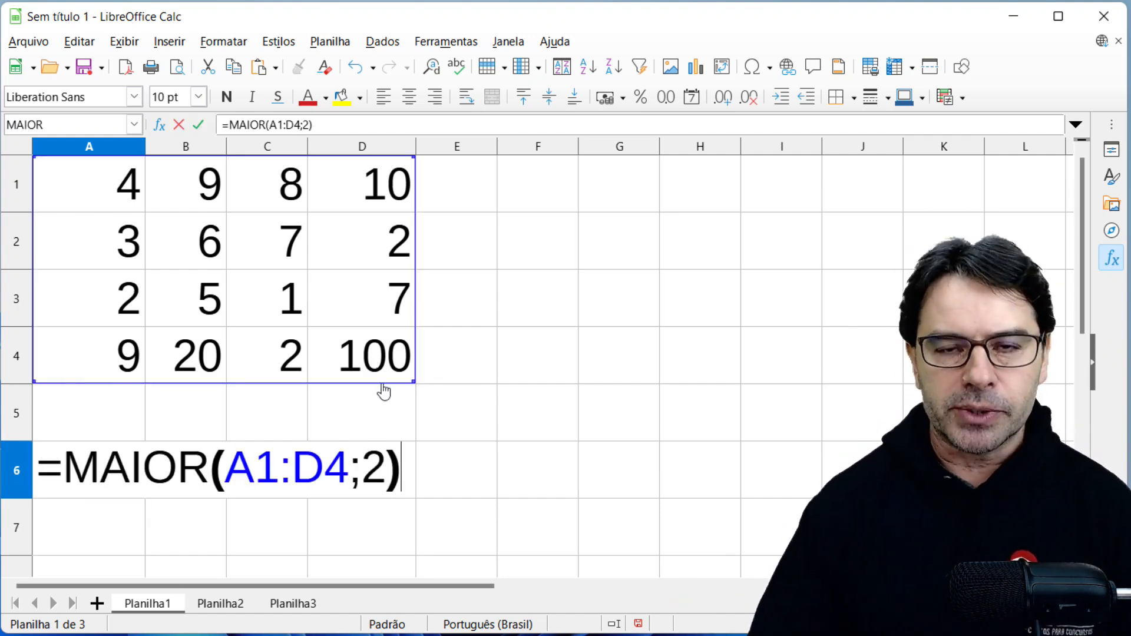
key("BackSpace")
key("BackSpace")
type("3")
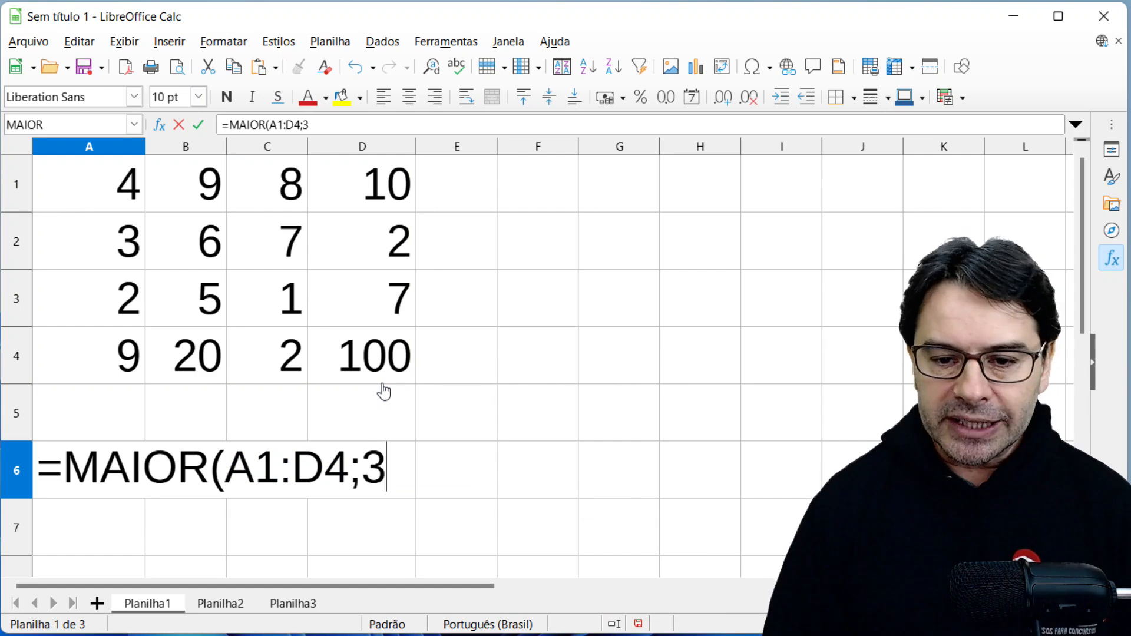
type(")")
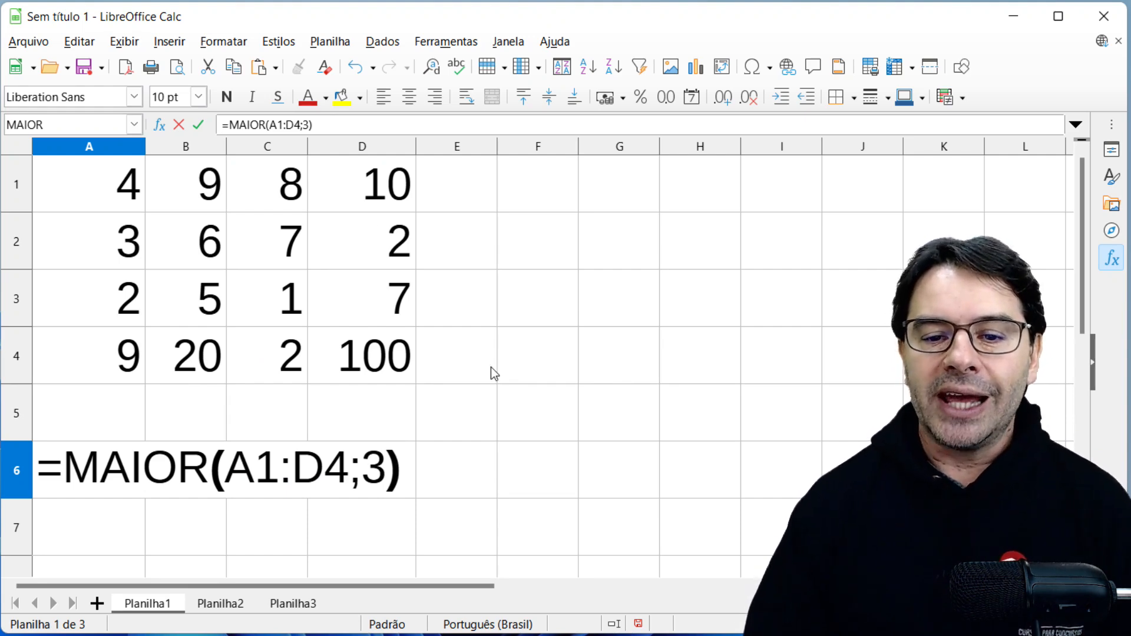
key("Return")
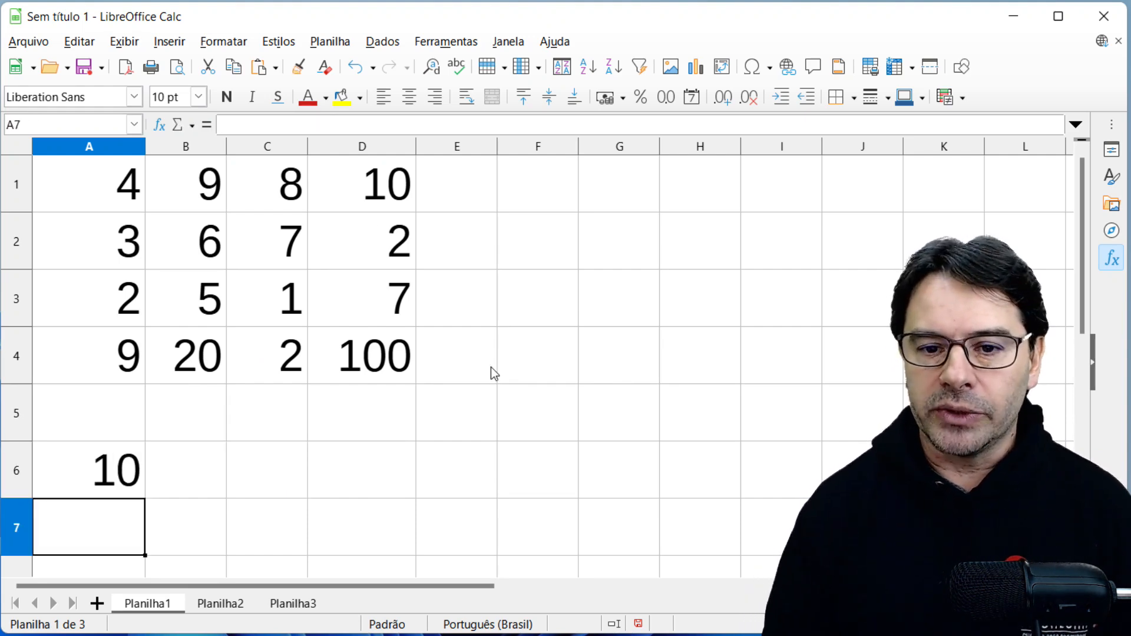
Step: Edit cell A6 to read =MAIOR(A1:D4;8), returning the eighth-largest value of the range
key("Up")
key("F2")
key("BackSpace")
key("BackSpace")
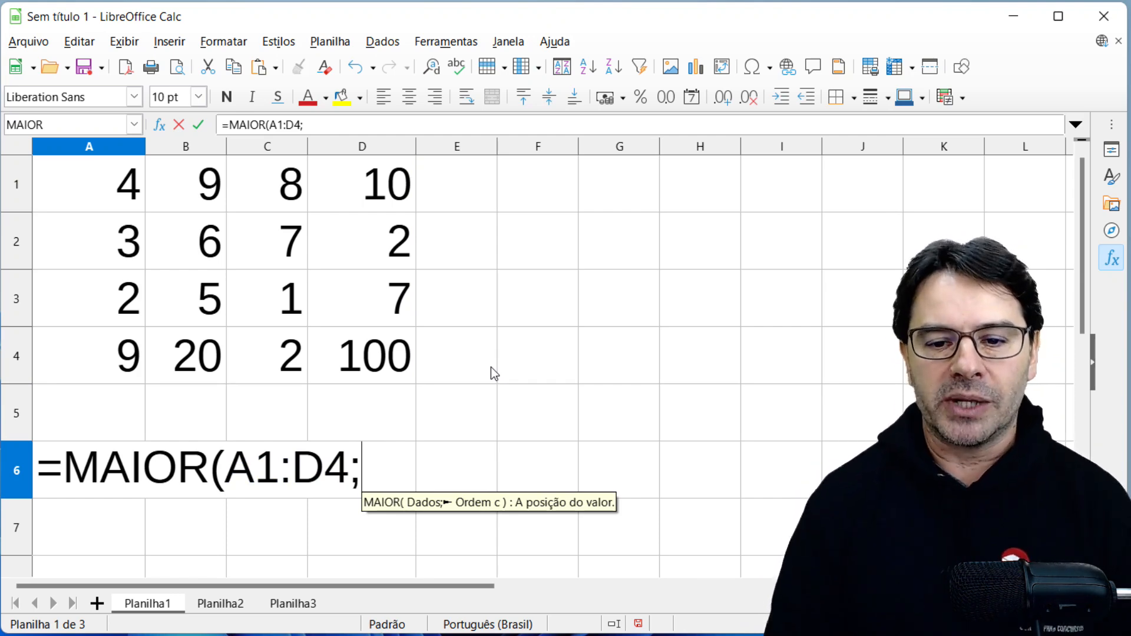
type("8)")
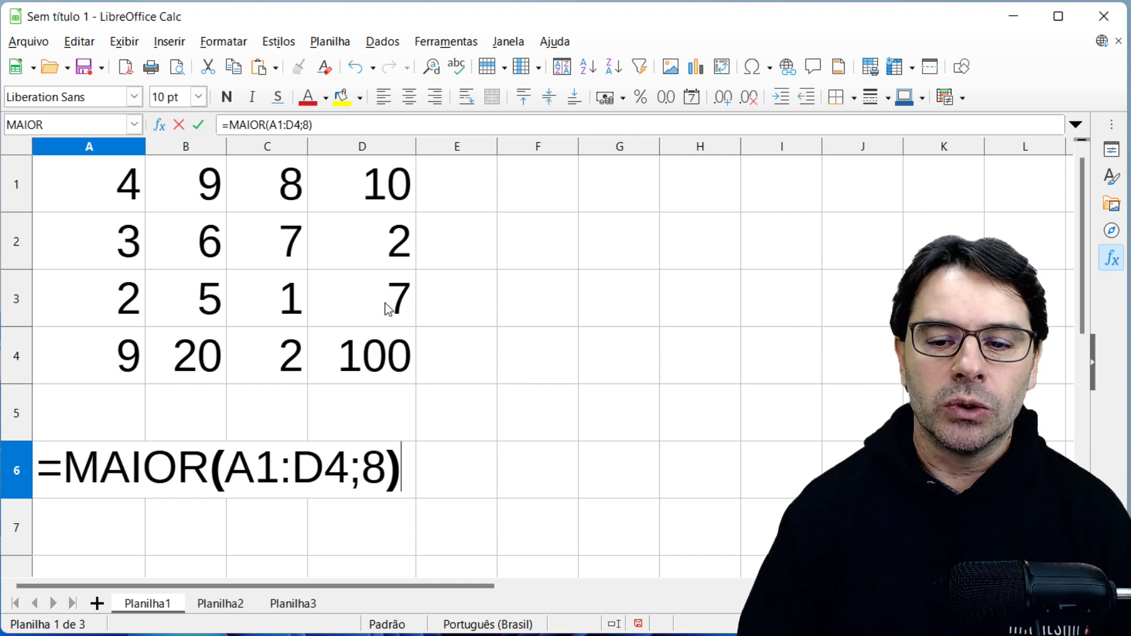
key("Return")
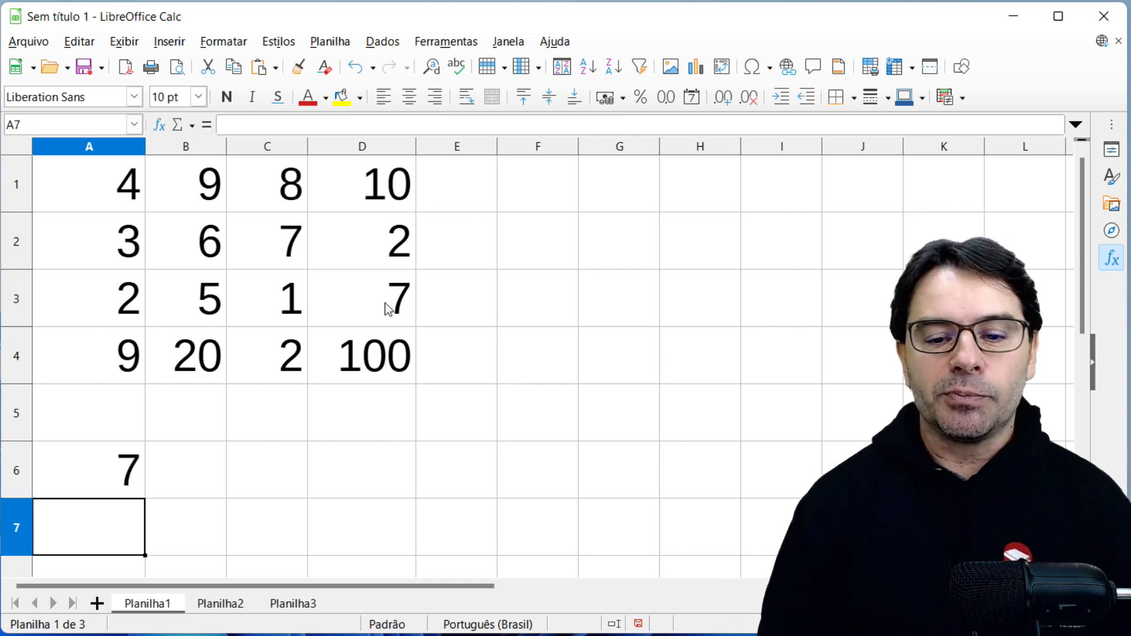
Step: Review the range A1:D4 and the position argument 8 in cell A6's MAIOR formula without changing it
key("Up")
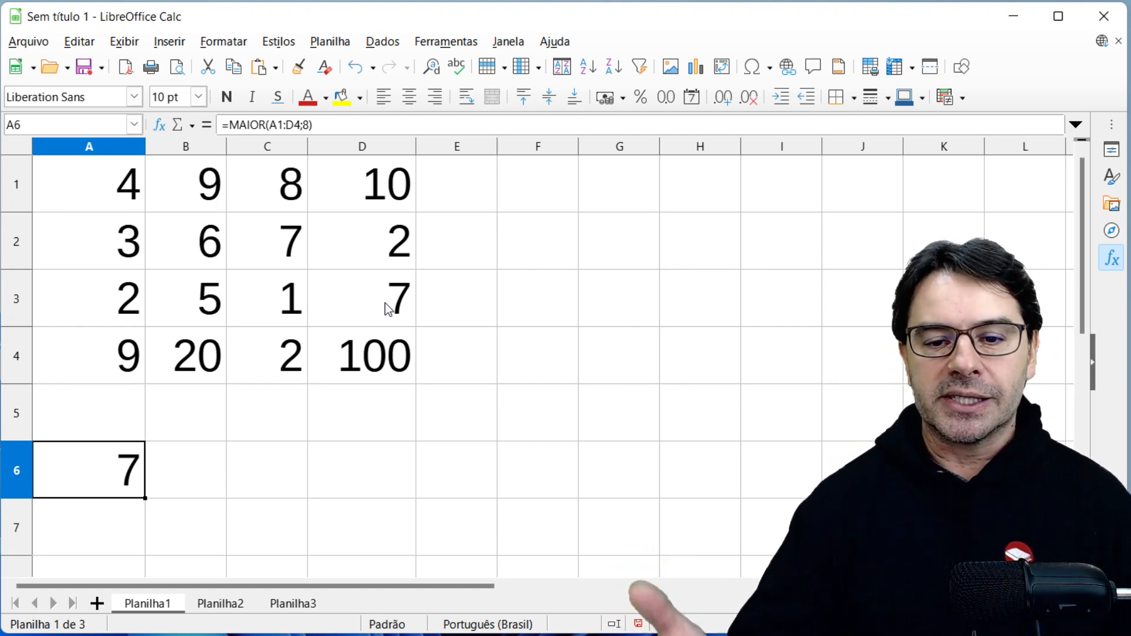
key("F2")
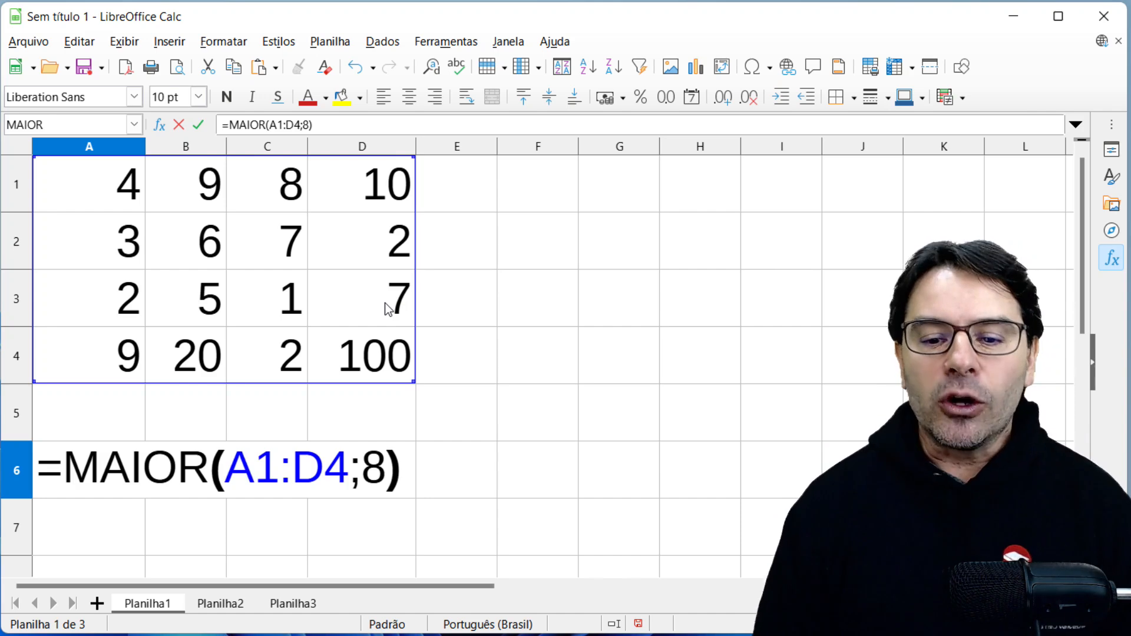
key("Return")
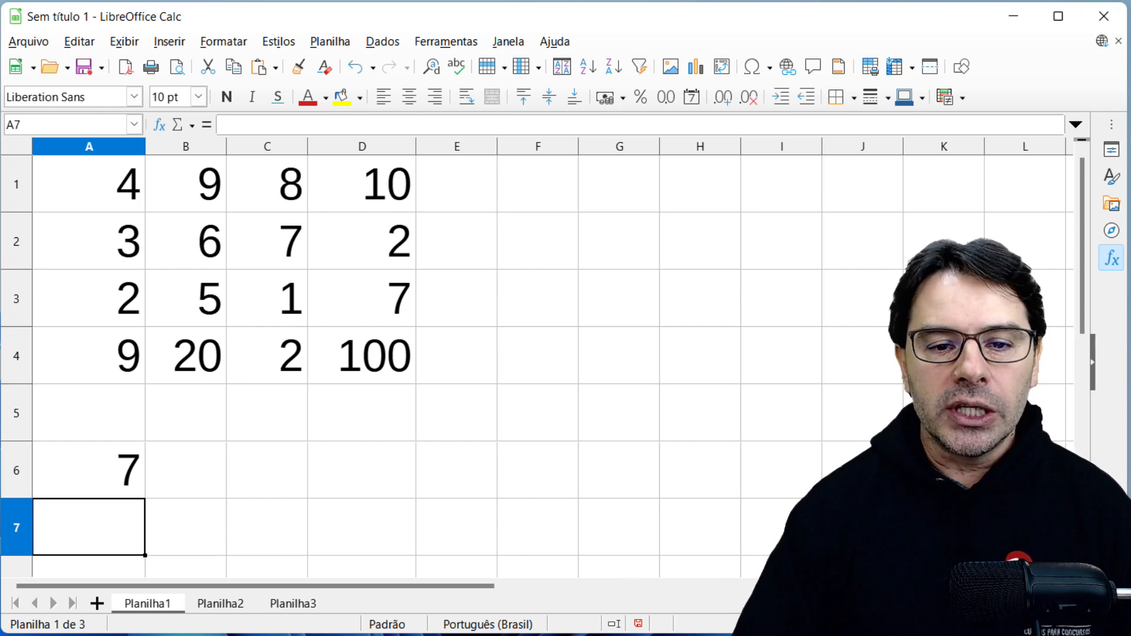
Step: Switch to the PDF exercise, underline B2:B5 in =MAIOR(B2:B5;4) and outline the Telefonemas values in red
key("alt+Tab")
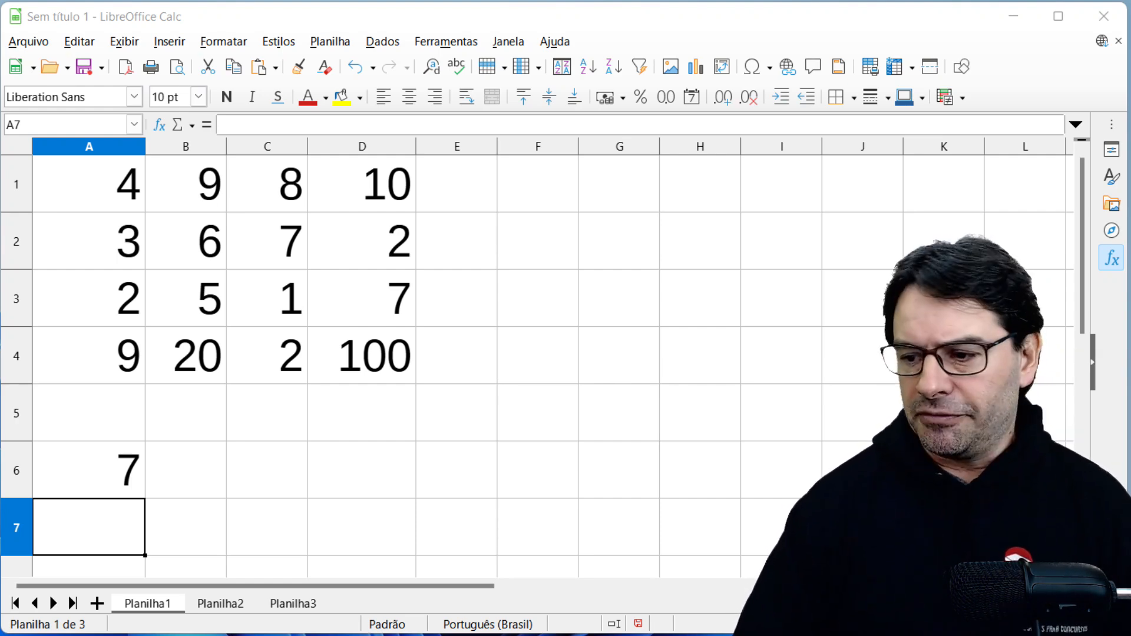
key("alt+Tab")
left_click_drag(153, 22, 506, 0)
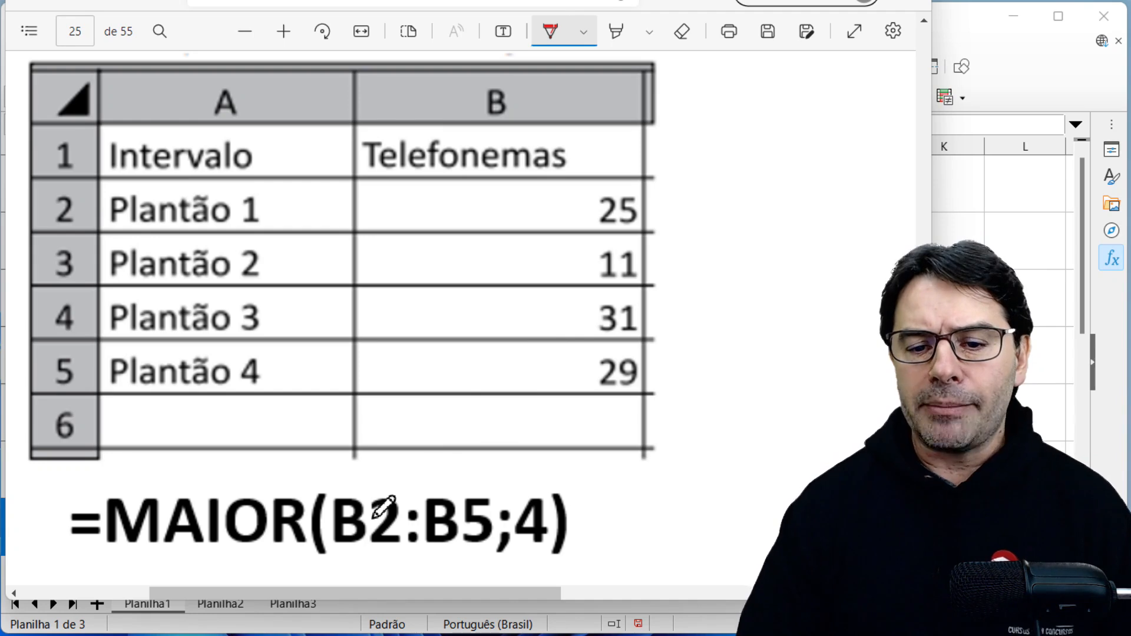
left_click_drag(334, 544, 488, 545)
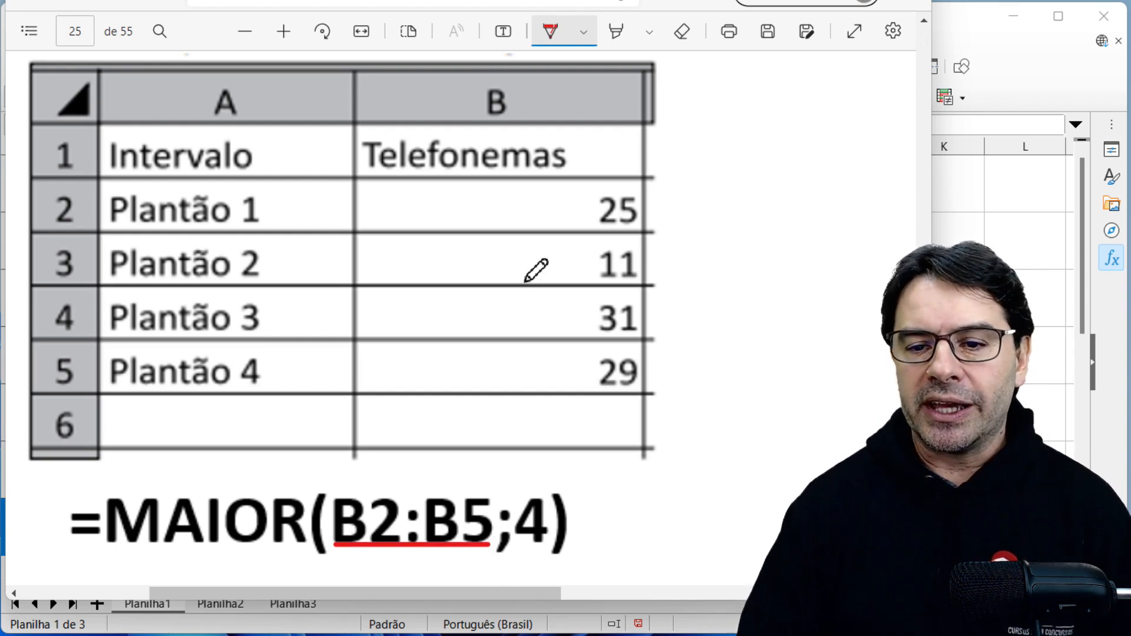
mouse_move(566, 187)
left_mouse_down()
mouse_move(579, 399)
mouse_move(649, 390)
mouse_move(659, 177)
mouse_move(568, 187)
left_mouse_up()
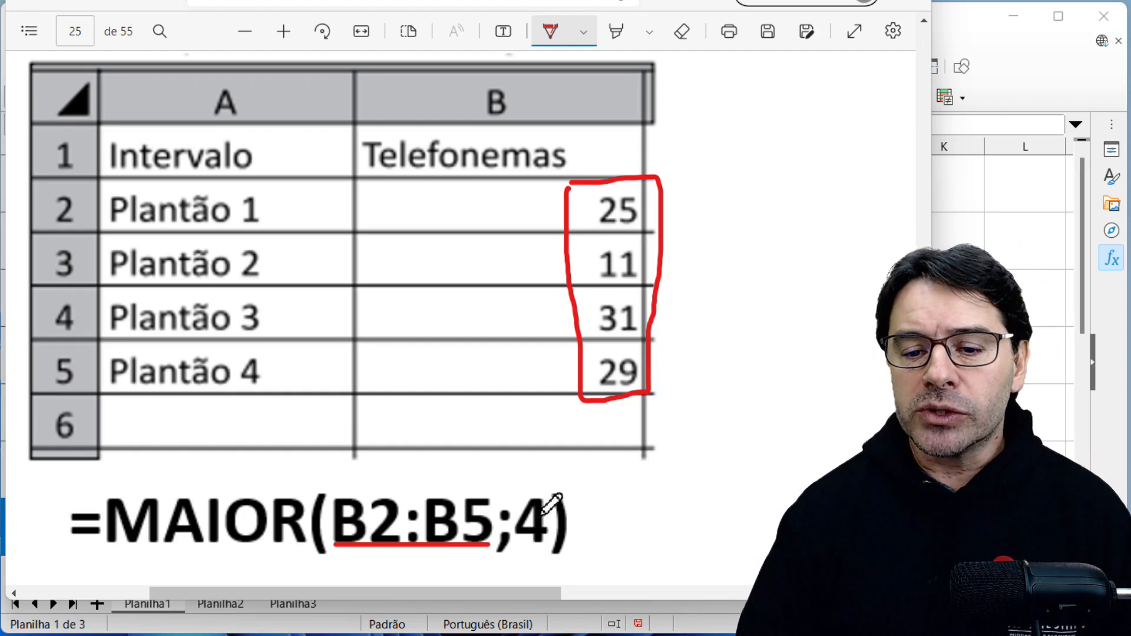
Step: Underline the position argument 4 and circle the Plantão 2 value in red, and move the PDF window off the spreadsheet
left_click_drag(521, 552, 543, 553)
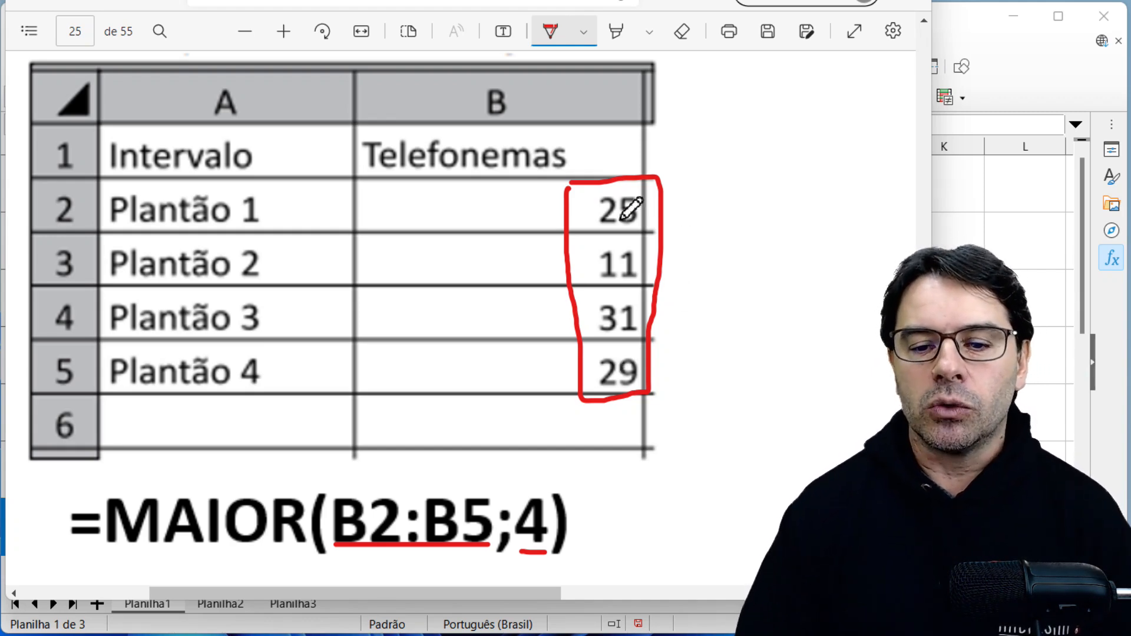
mouse_move(596, 242)
left_mouse_down()
mouse_move(584, 261)
mouse_move(606, 281)
mouse_move(626, 288)
mouse_move(645, 272)
mouse_move(644, 248)
mouse_move(624, 231)
mouse_move(593, 243)
left_mouse_up()
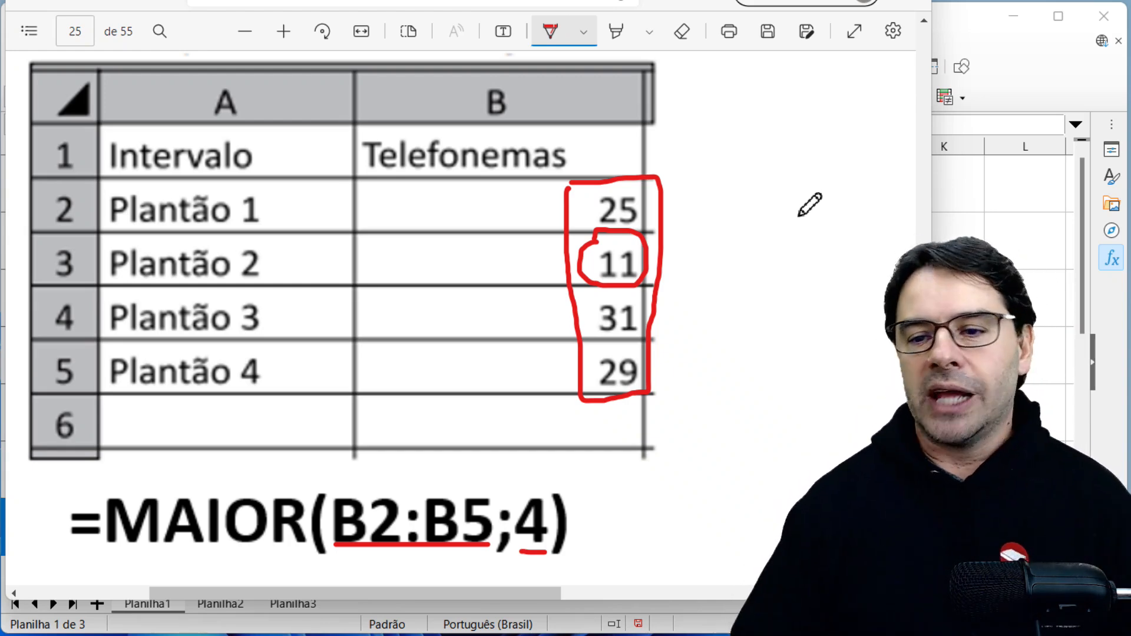
left_click_drag(707, 2, 0, 7)
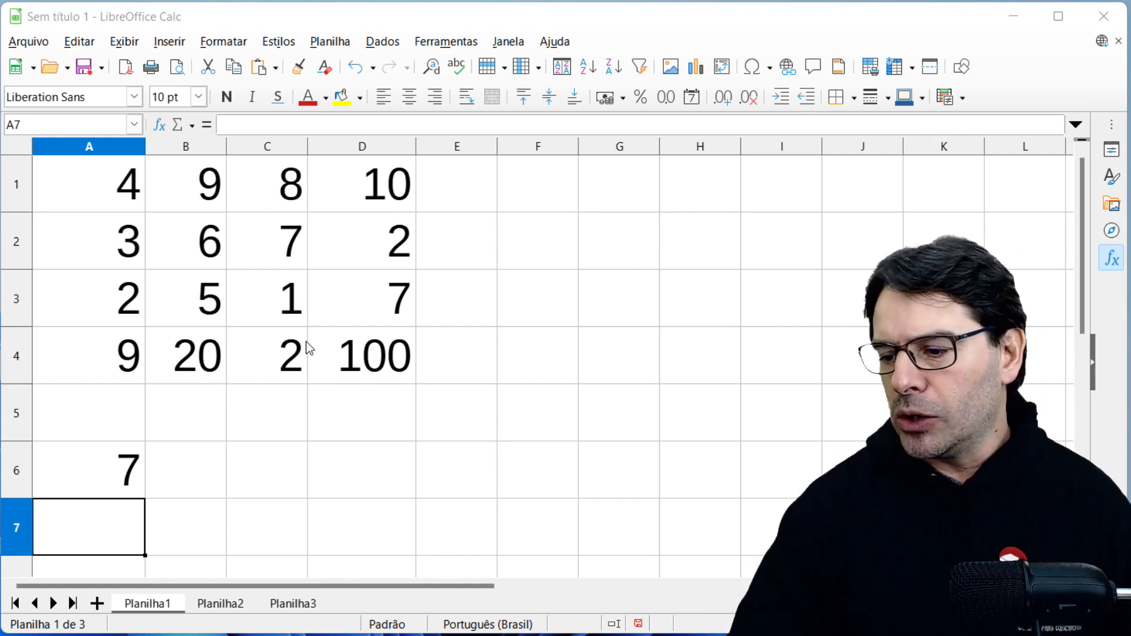
Step: Back in the Calc spreadsheet, clear cell A6 on Planilha1 and write the formula =MENOR(A1:D4;3) in it
left_click(106, 454)
key("Delete")
left_click(150, 455)
left_click(83, 457)
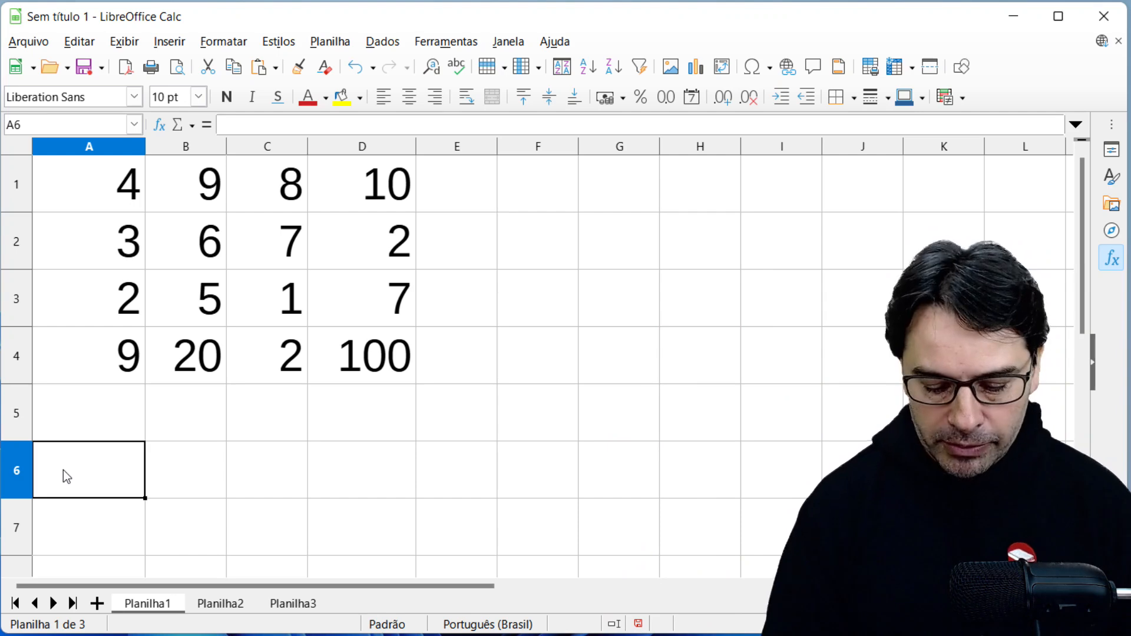
type("=MENO")
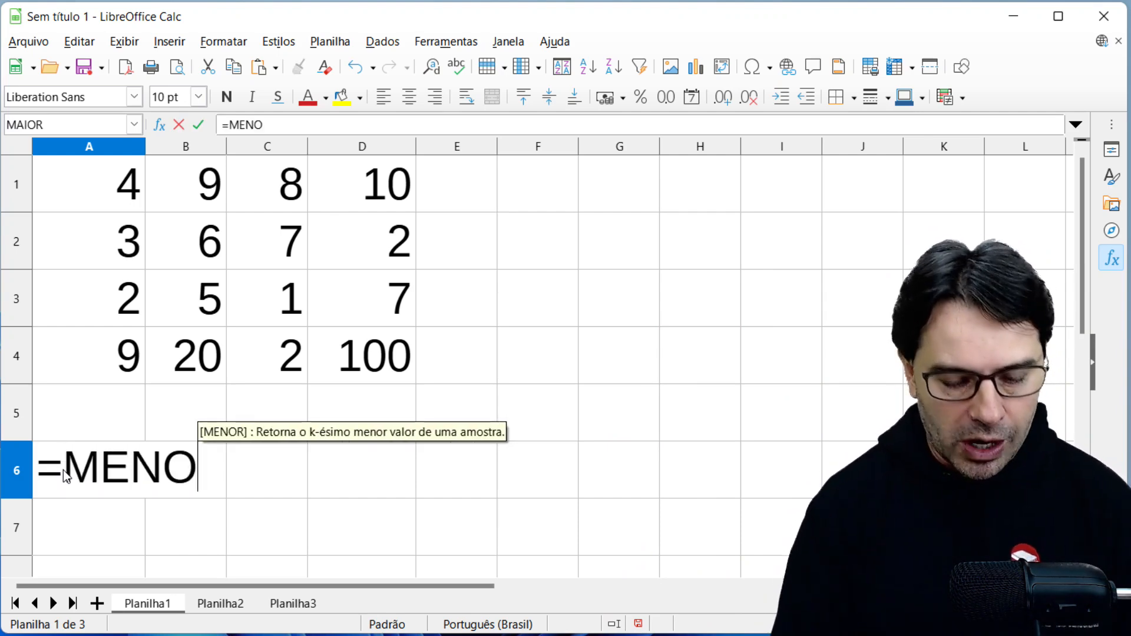
type("R(")
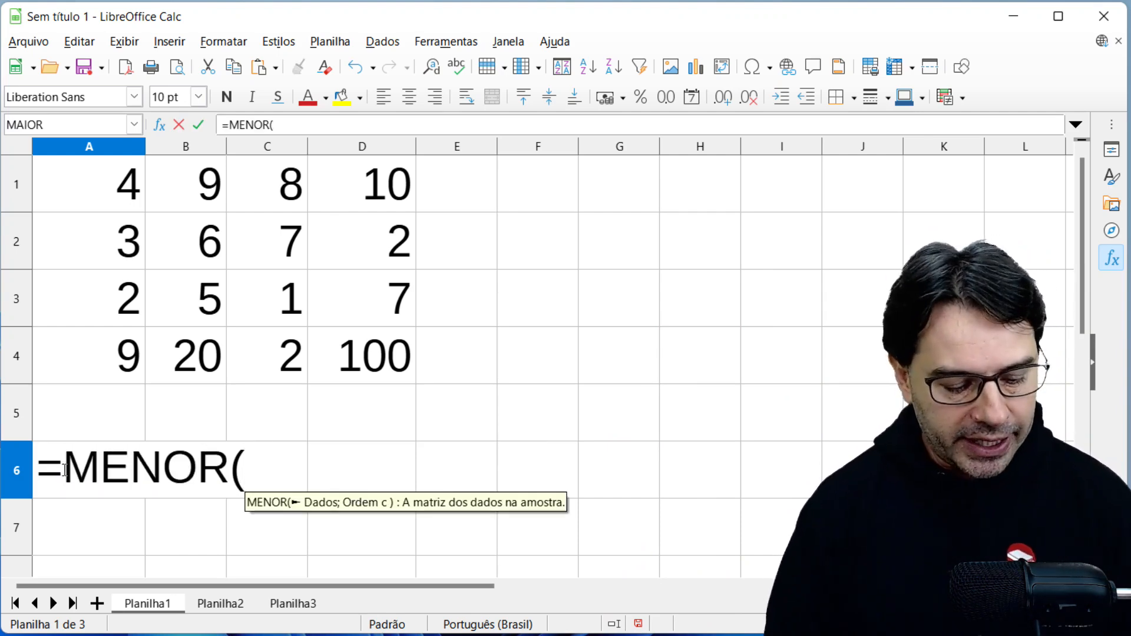
type("A1:D4;3")
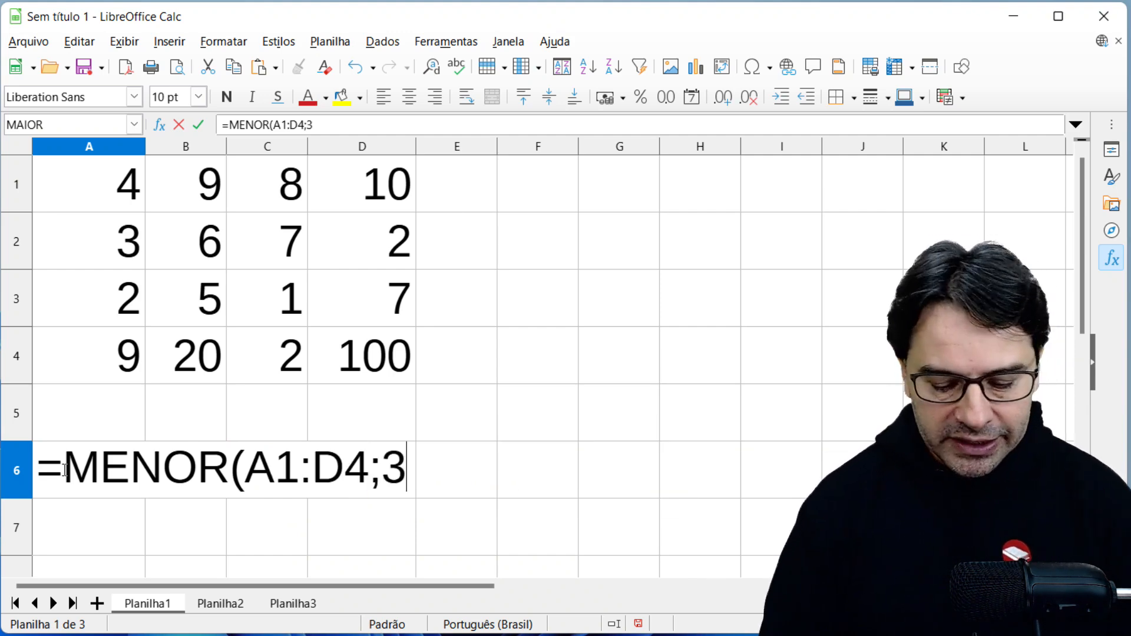
type(")")
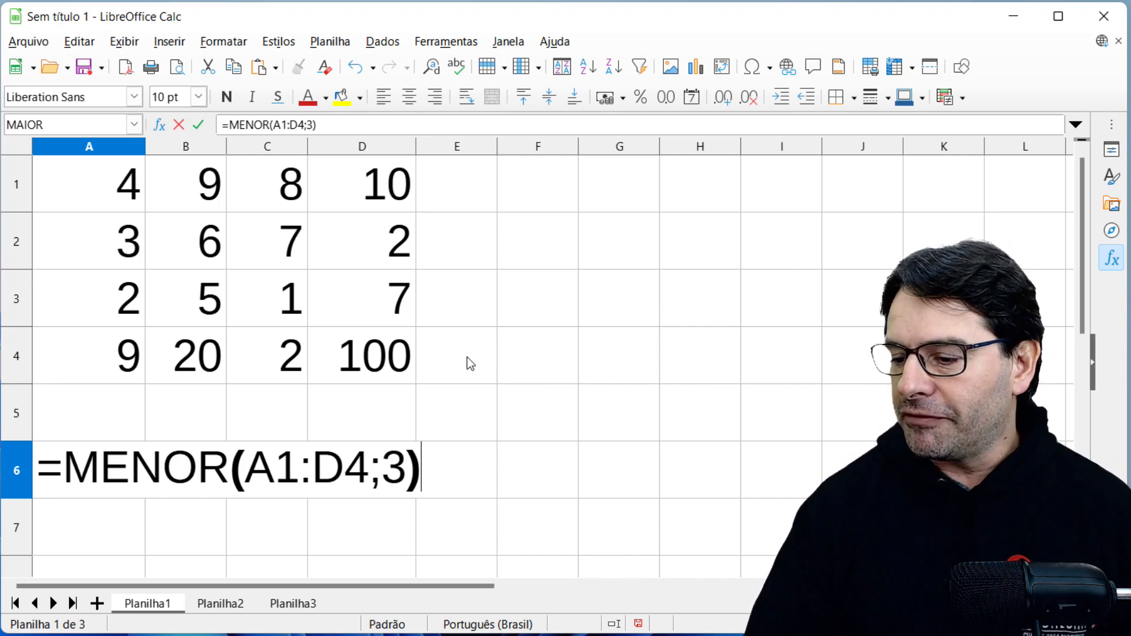
Step: Examine the range A1:D4 and the position argument 3 in the MENOR formula, and commit it to cell A6
left_click_drag(245, 471, 359, 472)
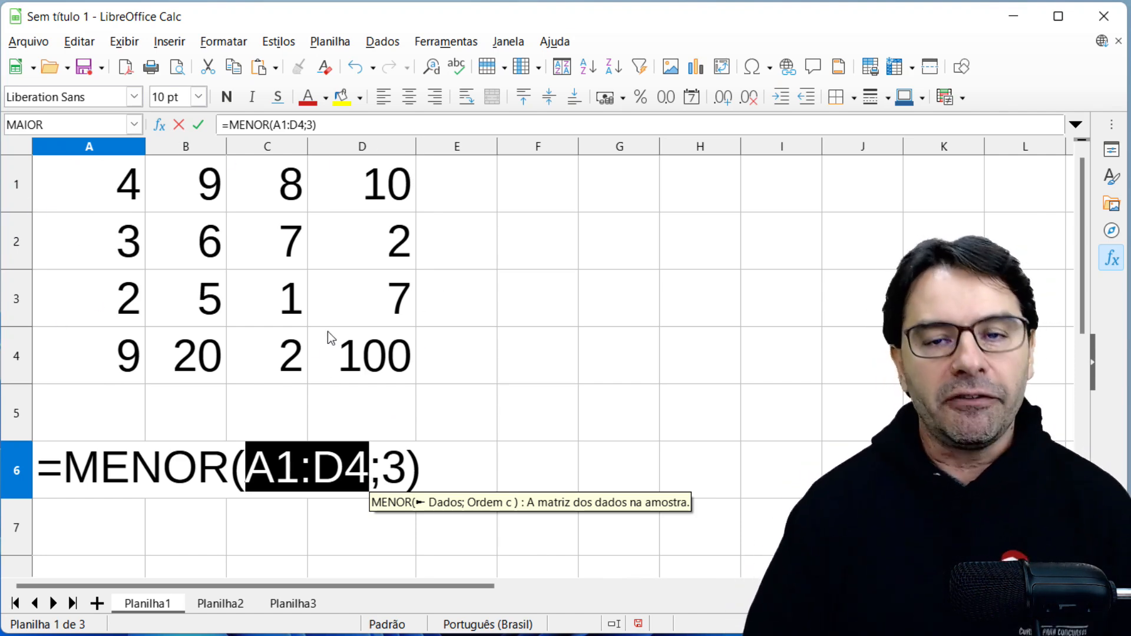
left_click(384, 467)
left_click_drag(386, 466, 421, 470)
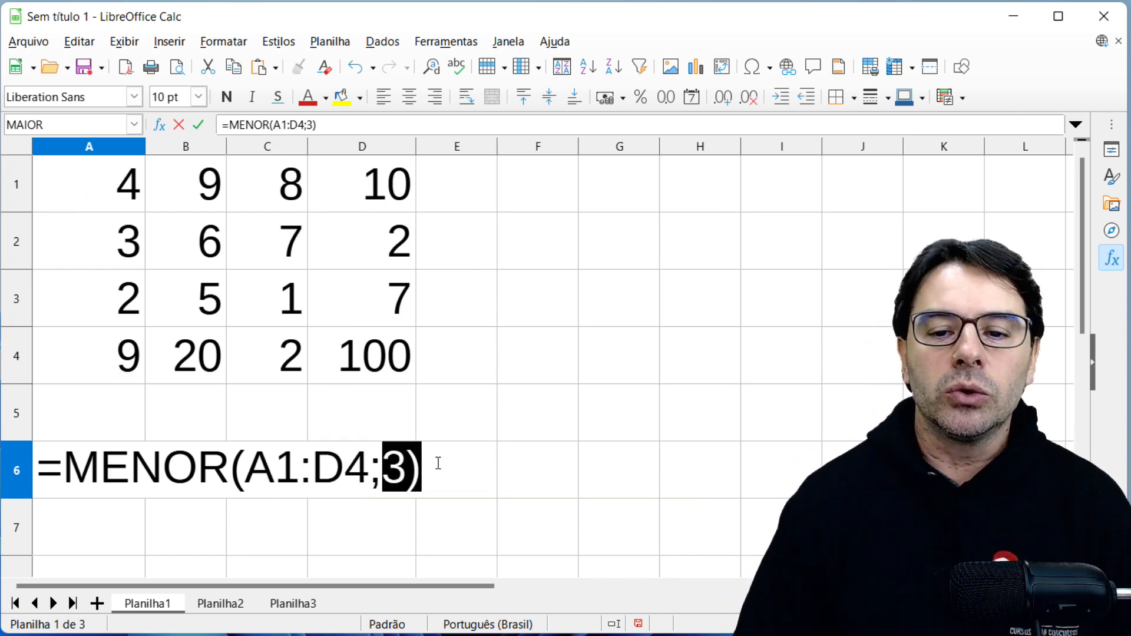
left_click(440, 462)
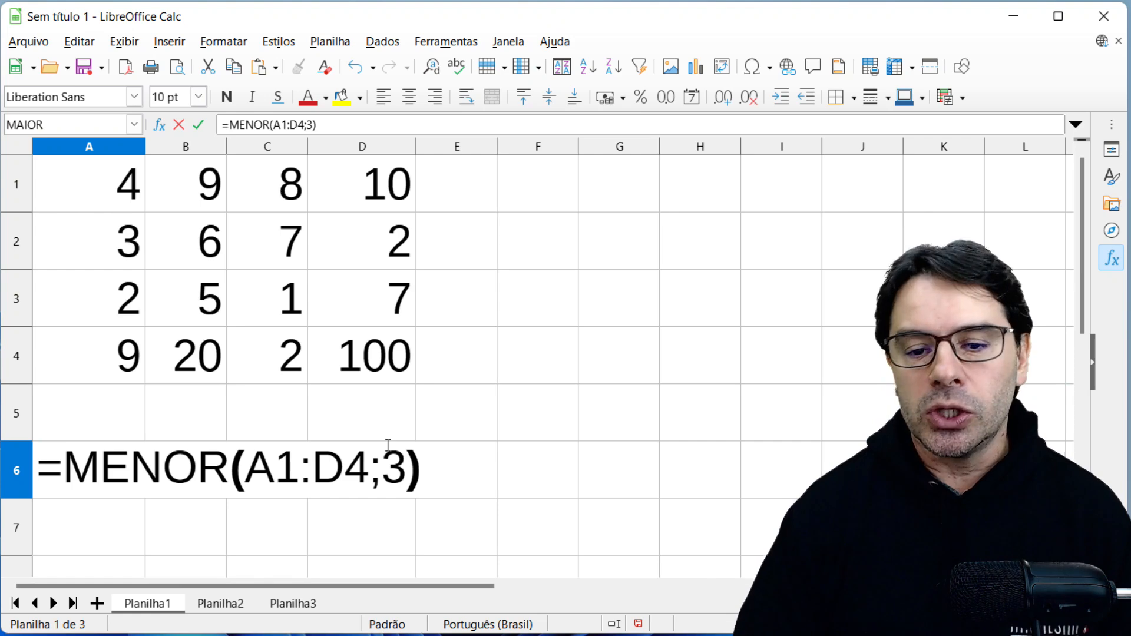
key("Return")
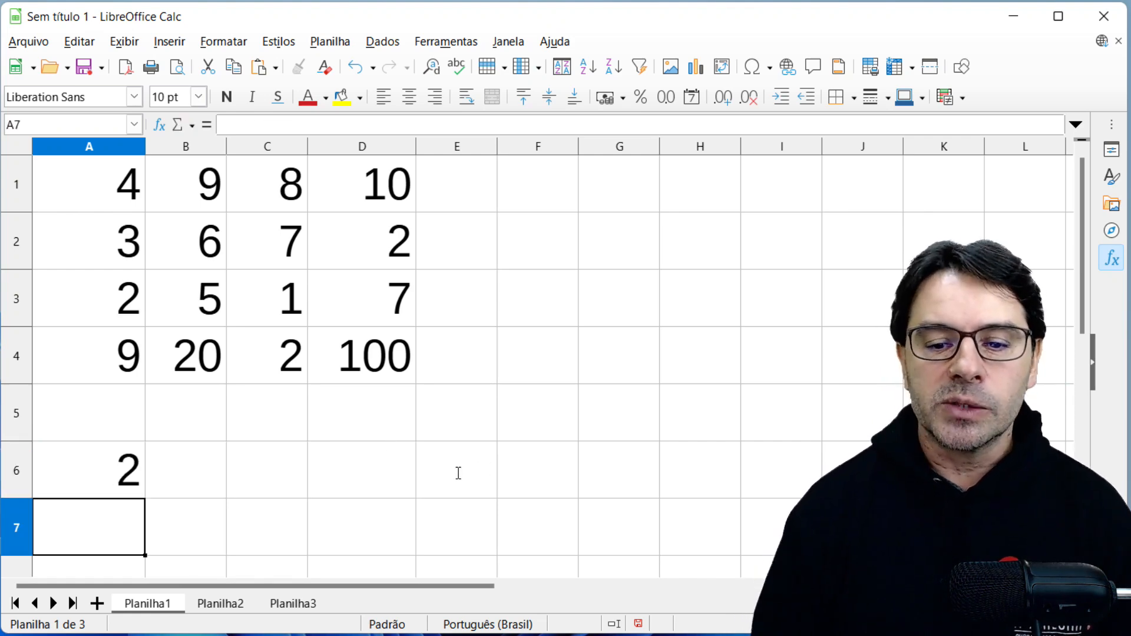
key("Up")
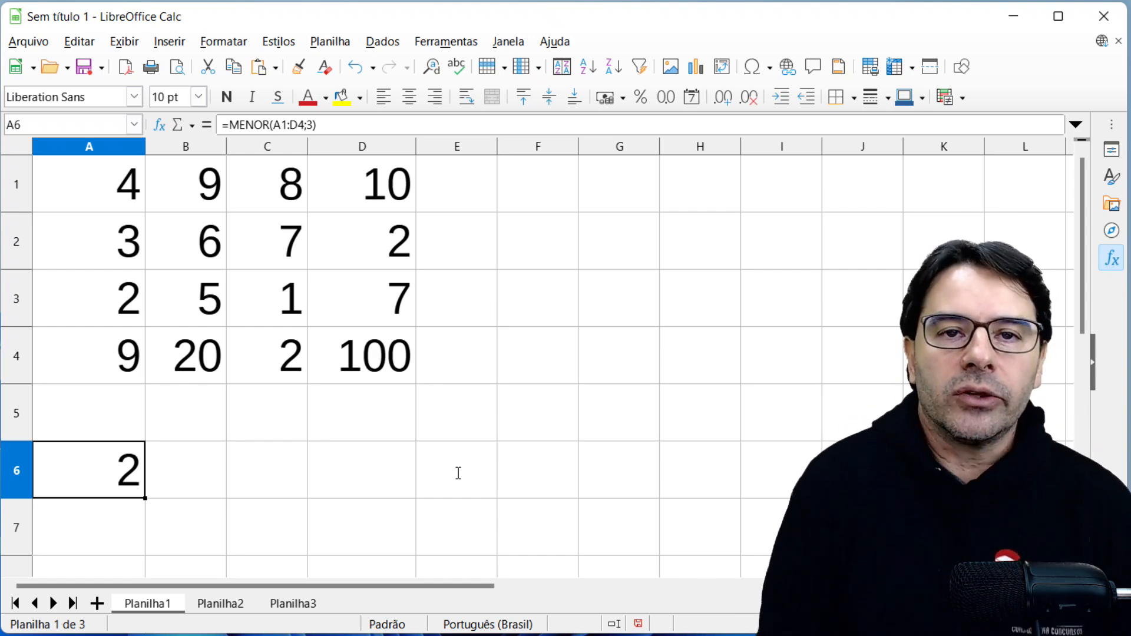
Step: Change the position argument of the MENOR formula in A6 to 1, giving =MENOR(A1:D4;1)
key("F2")
key("BackSpace")
key("BackSpace")
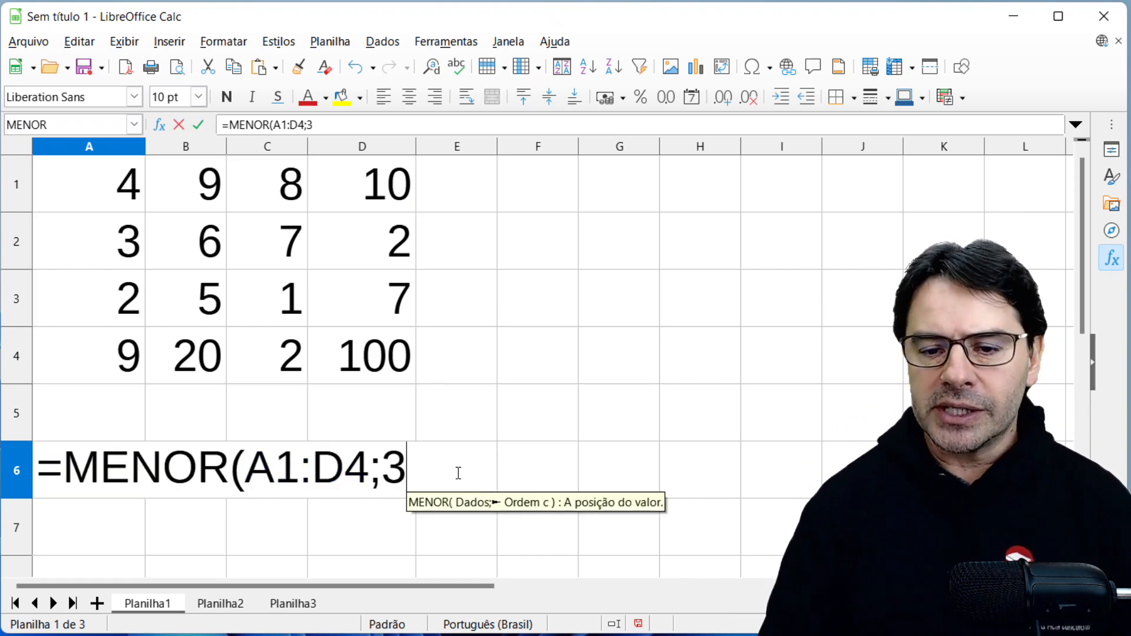
type("1)")
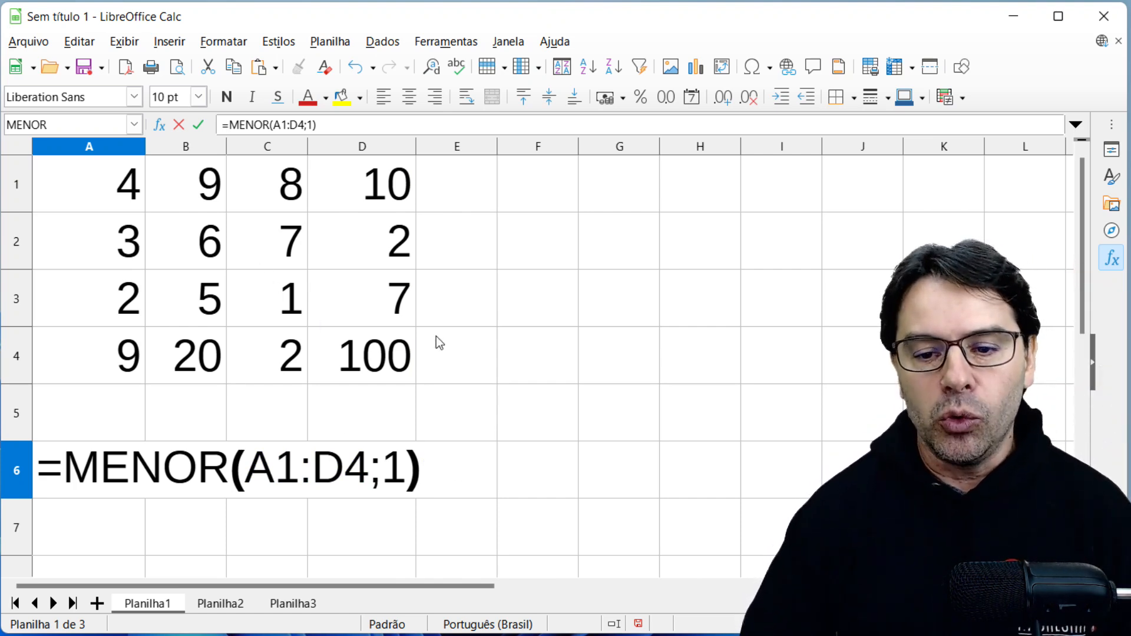
key("Return")
key("Up")
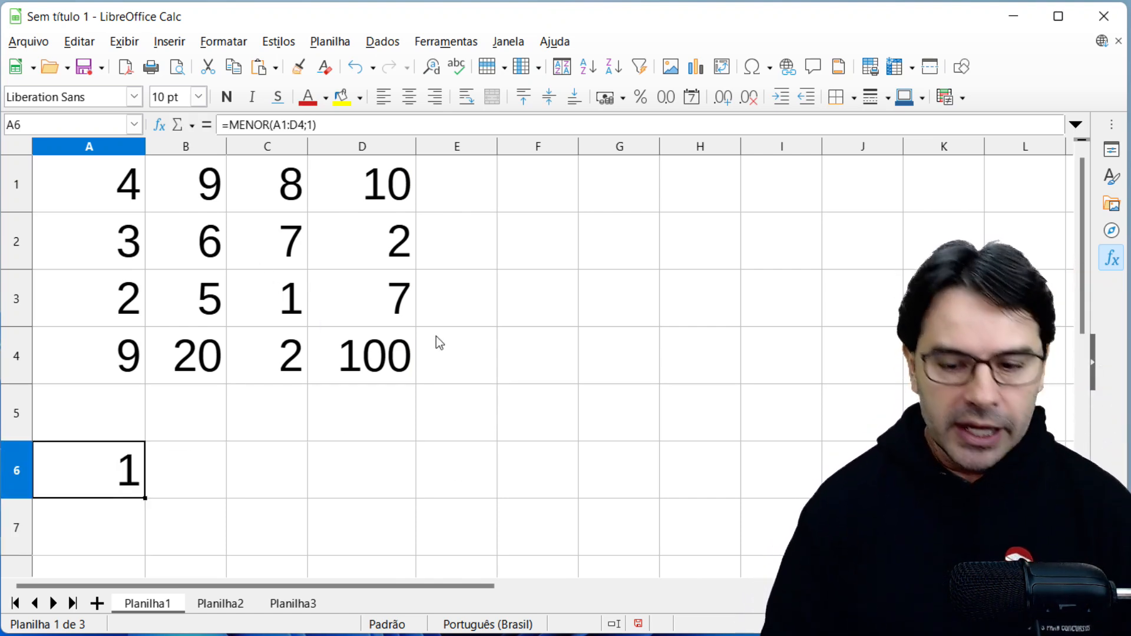
Step: Edit the MENOR formula in A6 to return the second-smallest value, =MENOR(A1:D4;2)
key("F2")
key("BackSpace")
key("BackSpace")
type("2)")
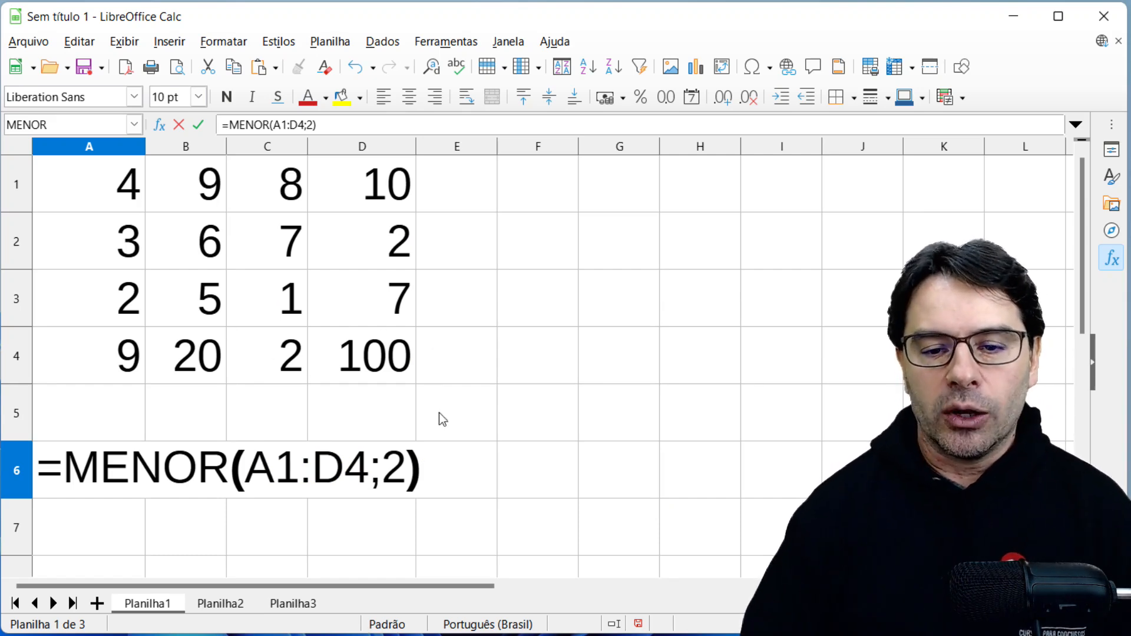
key("Return")
key("Up")
Step: Set the position argument of the MENOR formula in A6 to 3, giving =MENOR(A1:D4;3)
key("F2")
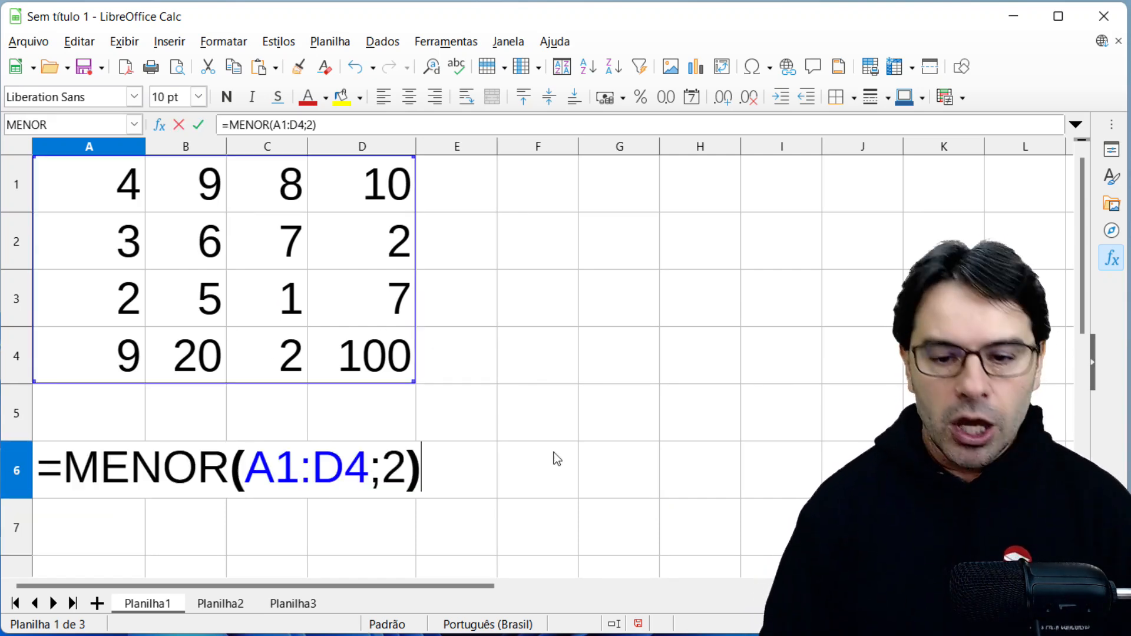
key("BackSpace")
key("BackSpace")
type("3)")
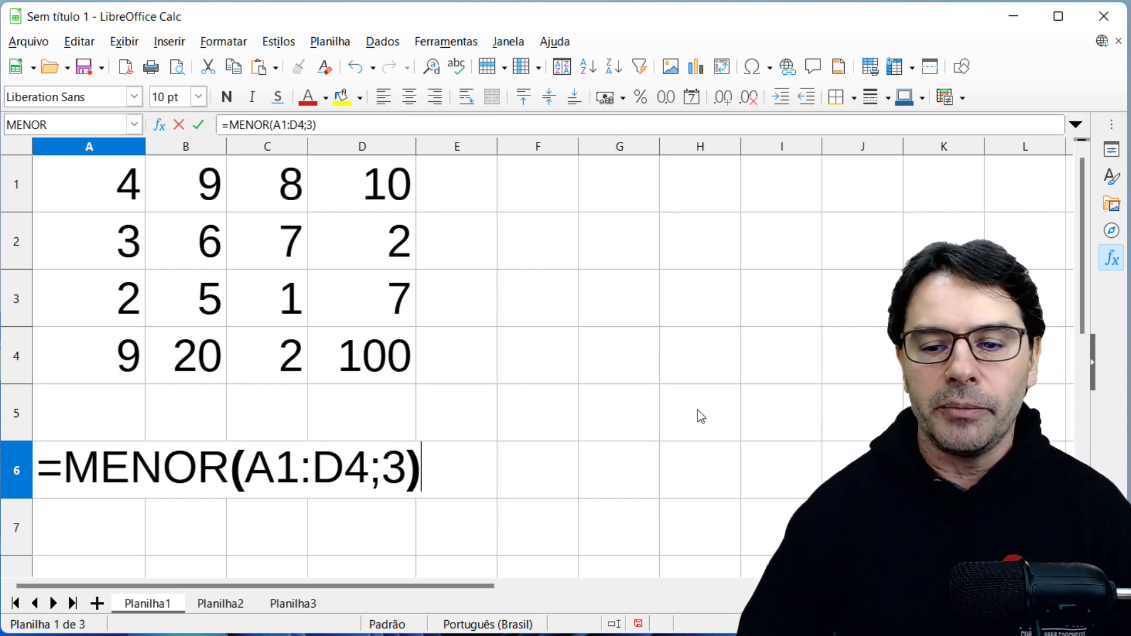
key("Return")
key("Up")
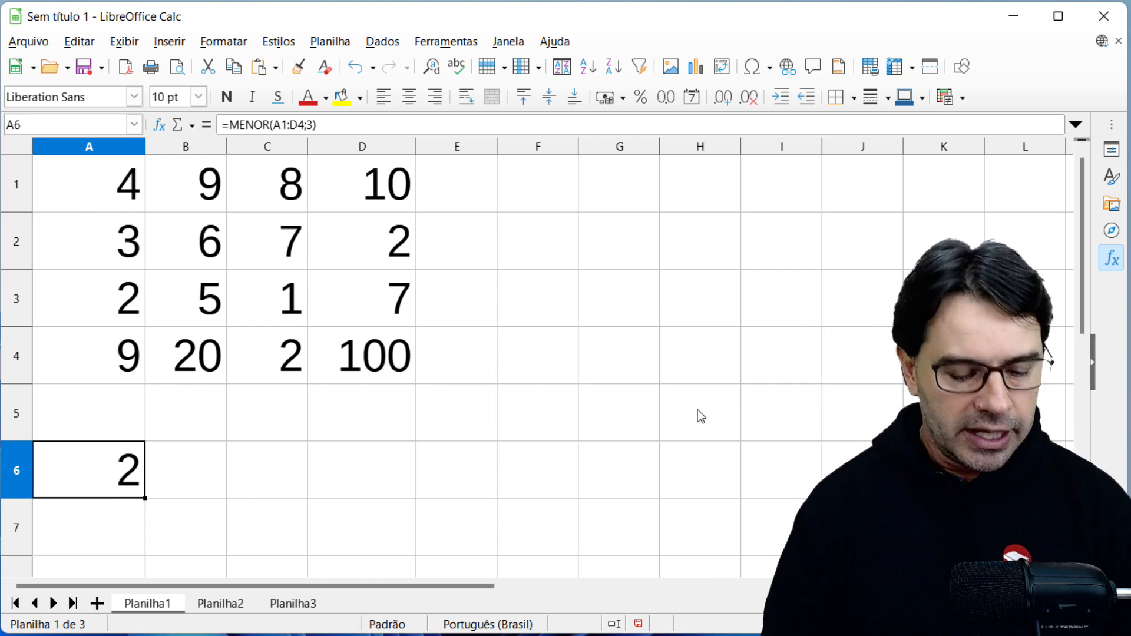
Step: Edit the MENOR formula in A6 to return the fourth-smallest value, =MENOR(A1:D4;4)
key("F2")
key("BackSpace")
key("BackSpace")
type("4)")
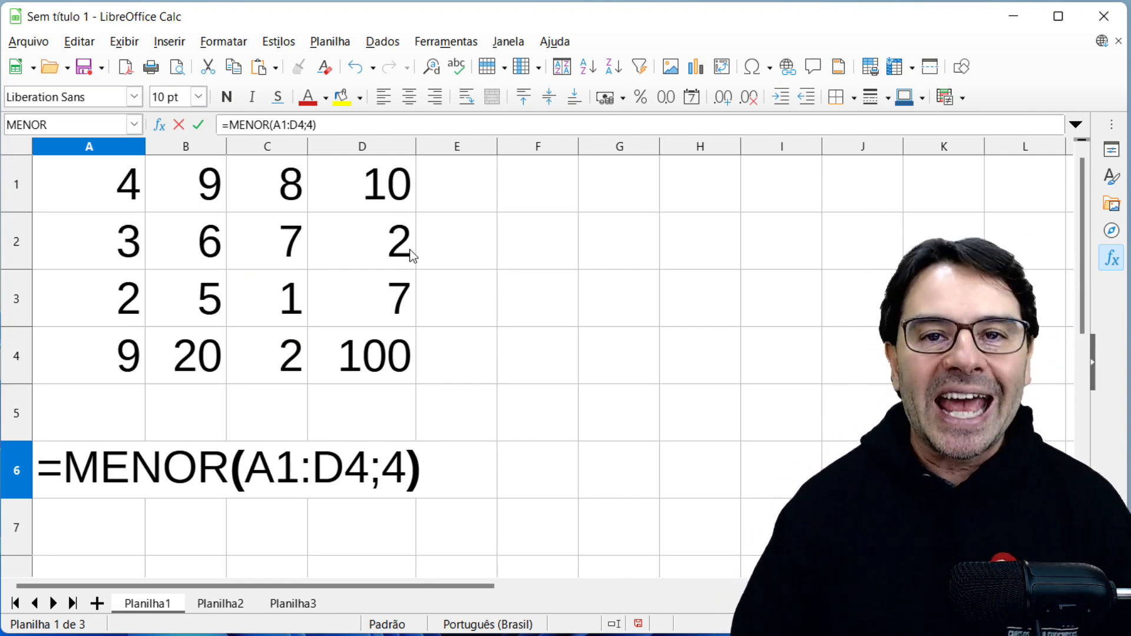
key("Return")
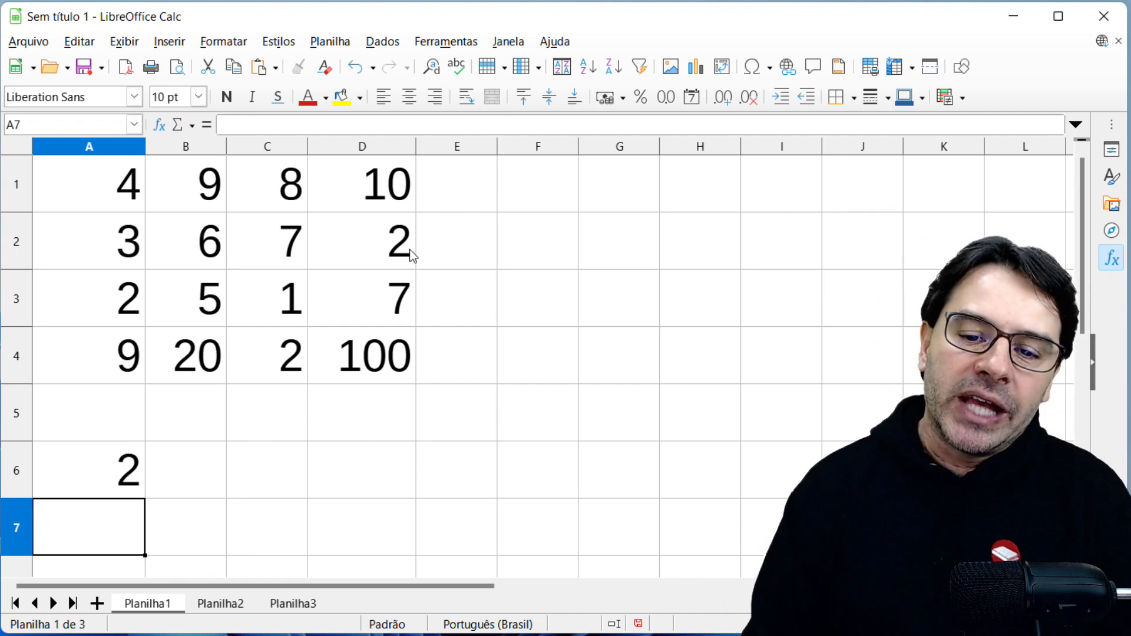
key("Up")
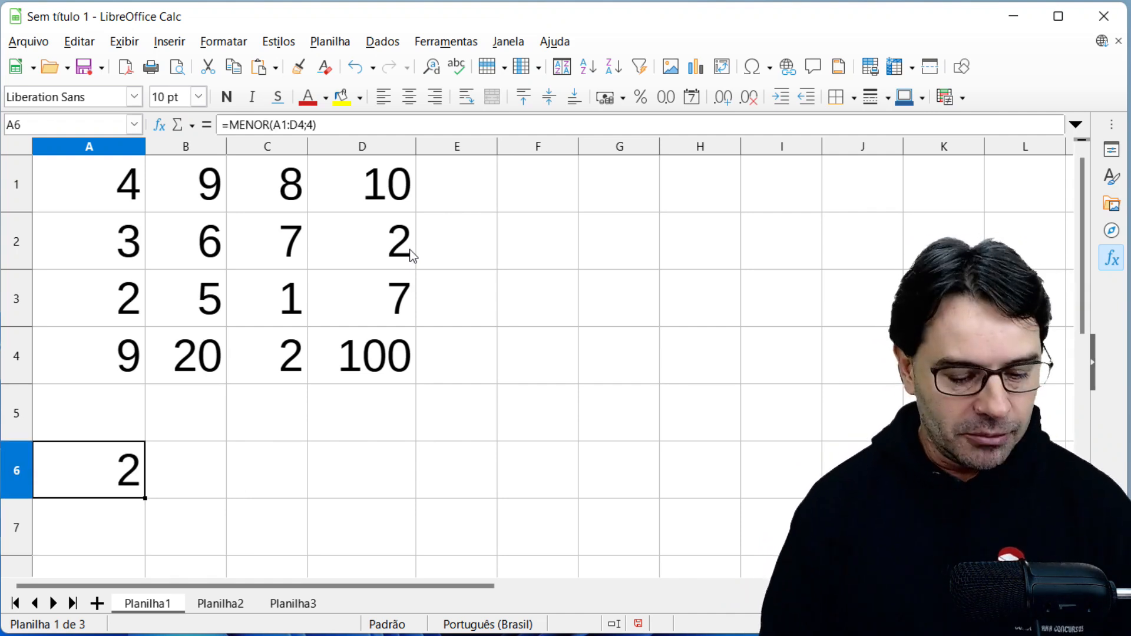
Step: Change the position in A6's formula to 5, giving =MENOR(A1:D4;5), and review its referenced range
key("F2")
key("BackSpace")
key("BackSpace")
type("5)")
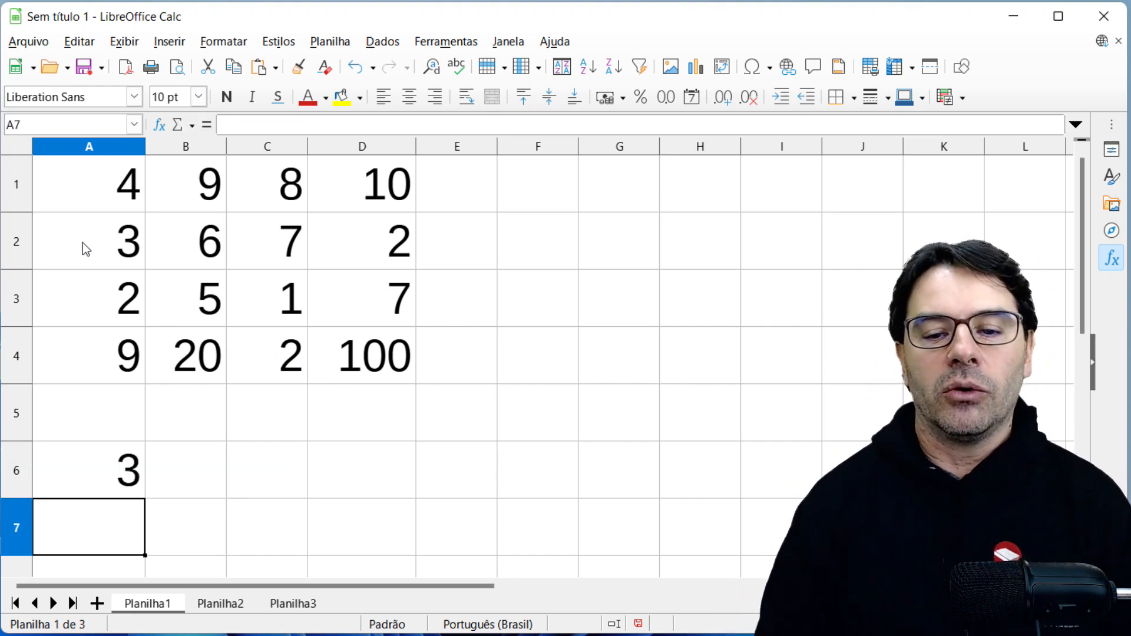
key("Up")
key("F2")
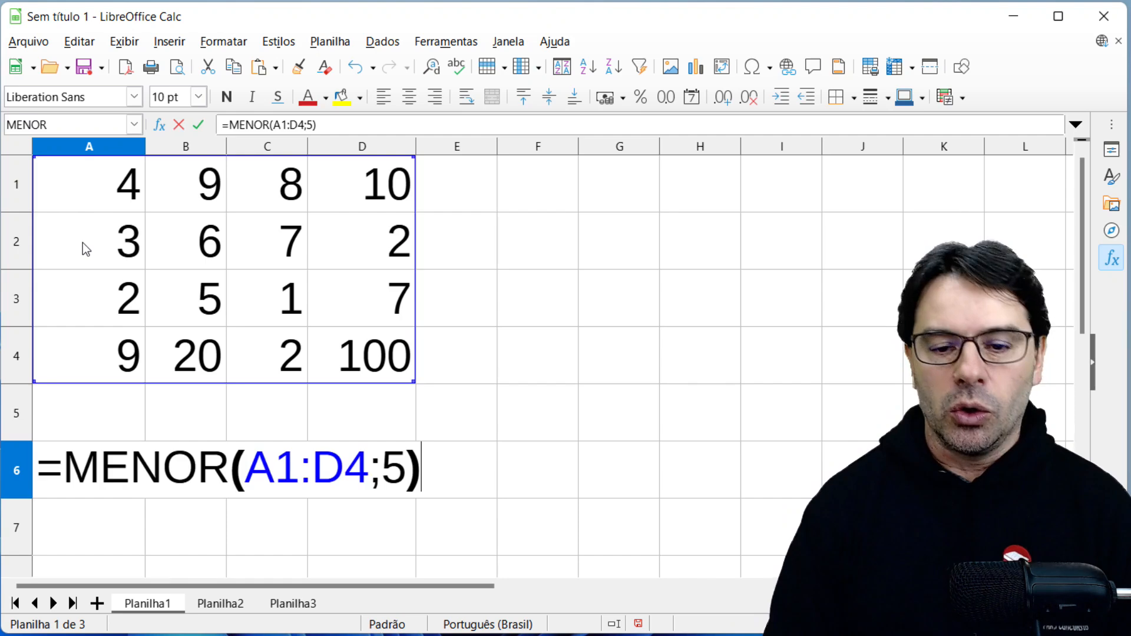
key("Return")
key("Up")
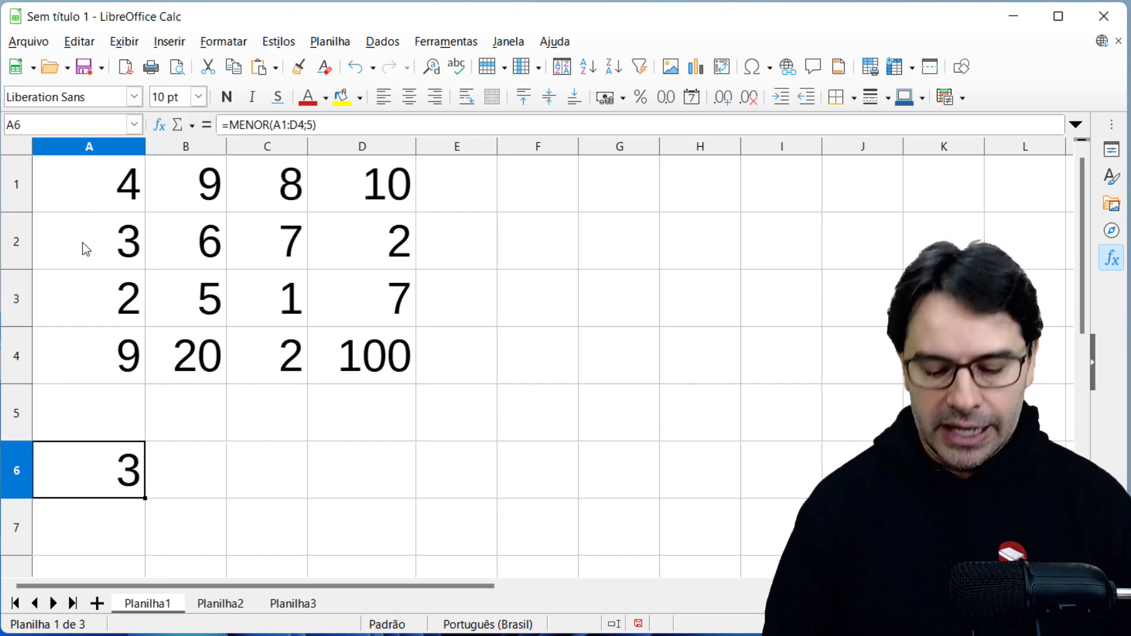
Step: Clear cell A6 on Planilha1 and add a new blank sheet after Planilha3
key("Delete")
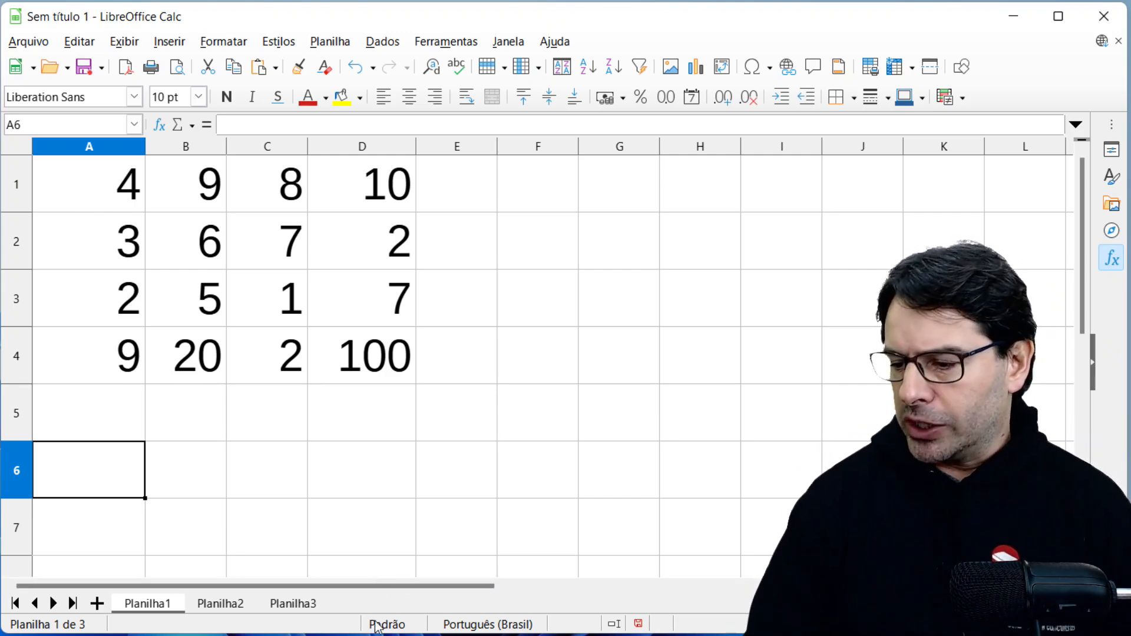
left_click(225, 603)
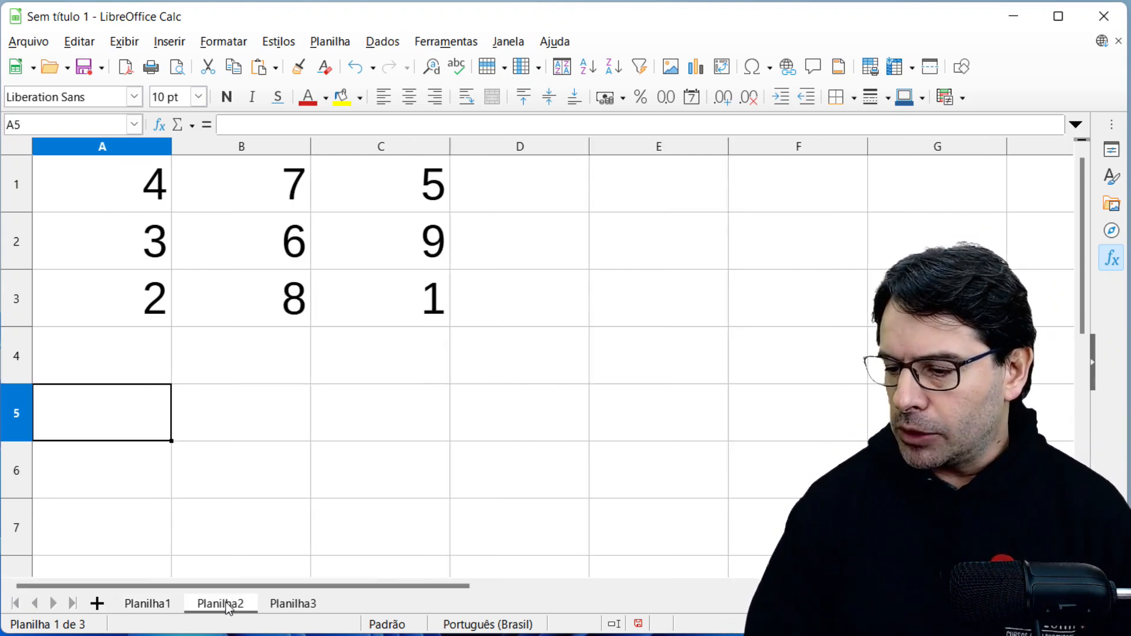
left_click(276, 603)
left_click(97, 603)
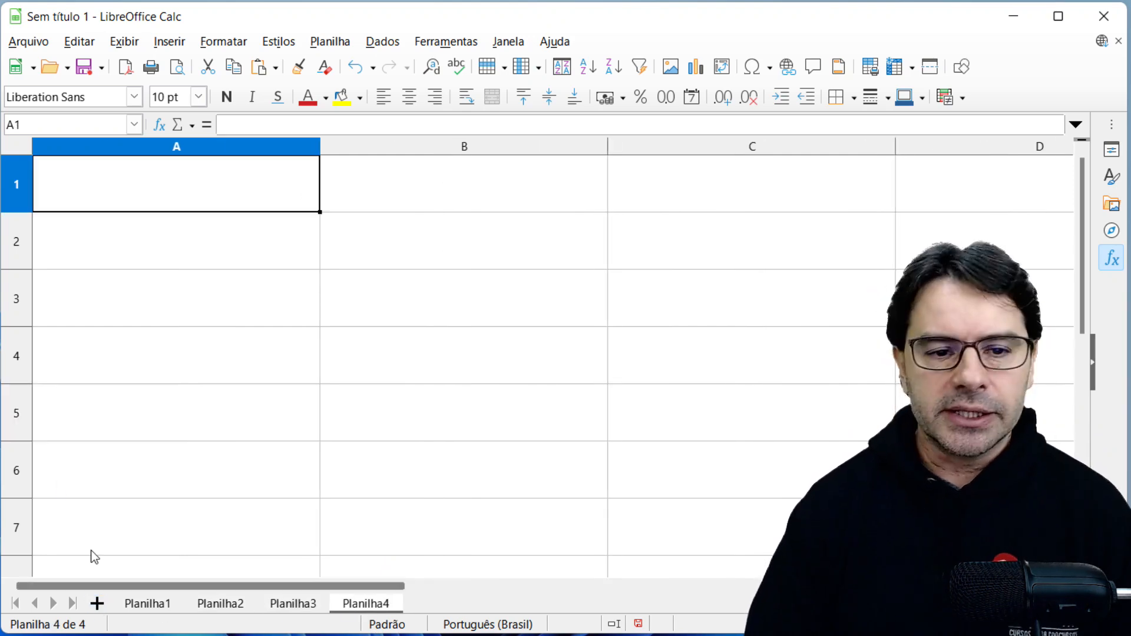
Step: Narrow all columns of Planilha4 together to about half their width and select cell A1
left_click(16, 146)
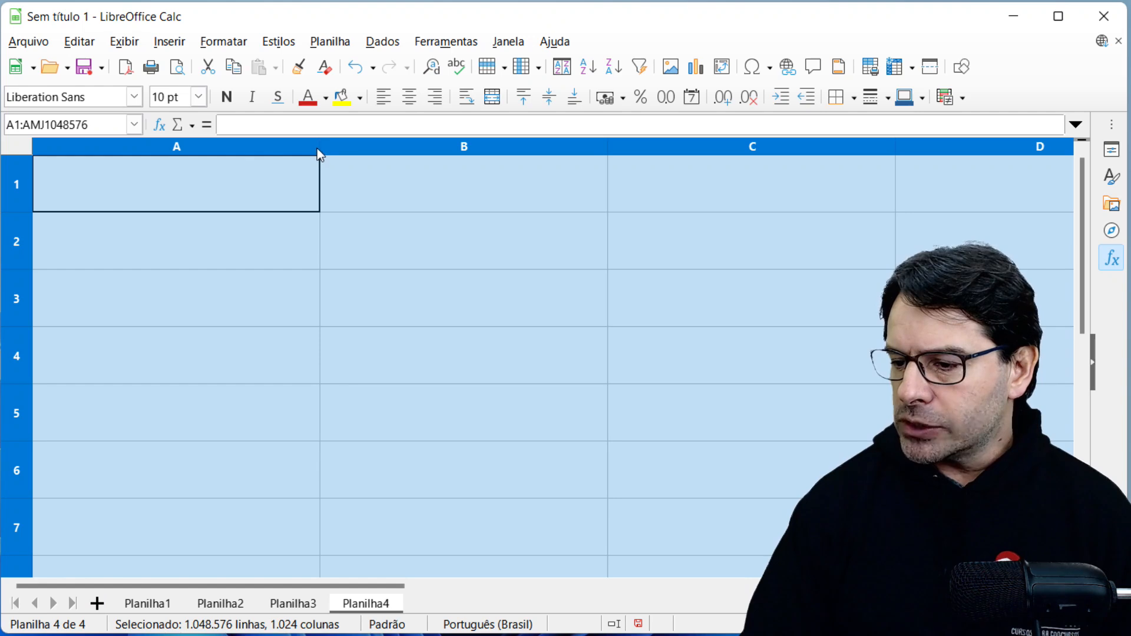
left_click_drag(316, 148, 152, 148)
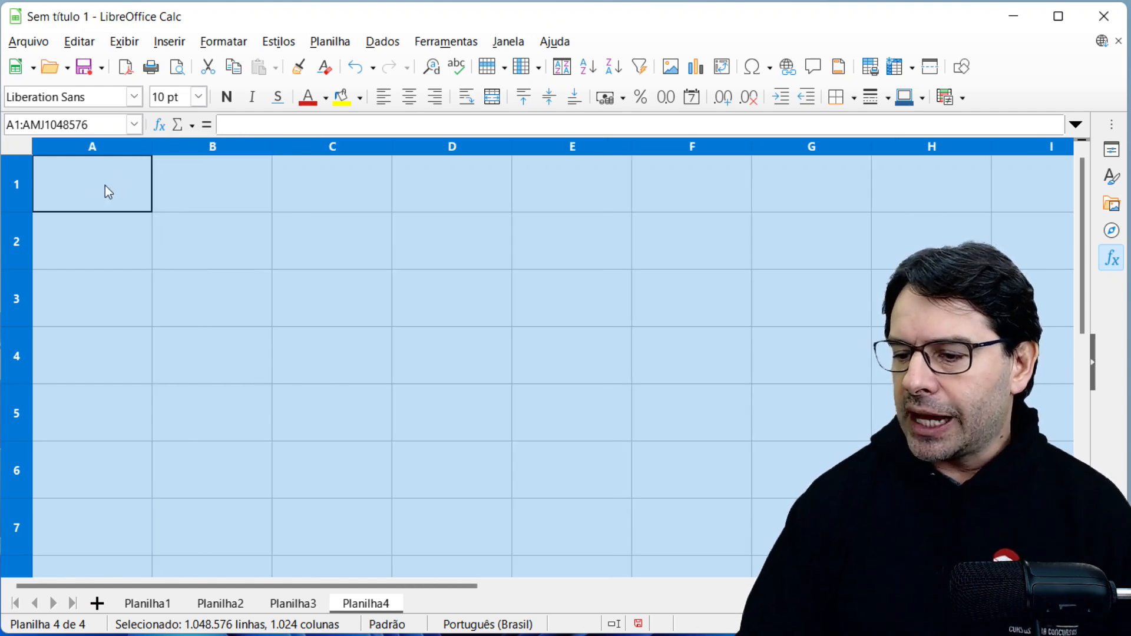
left_click(105, 186)
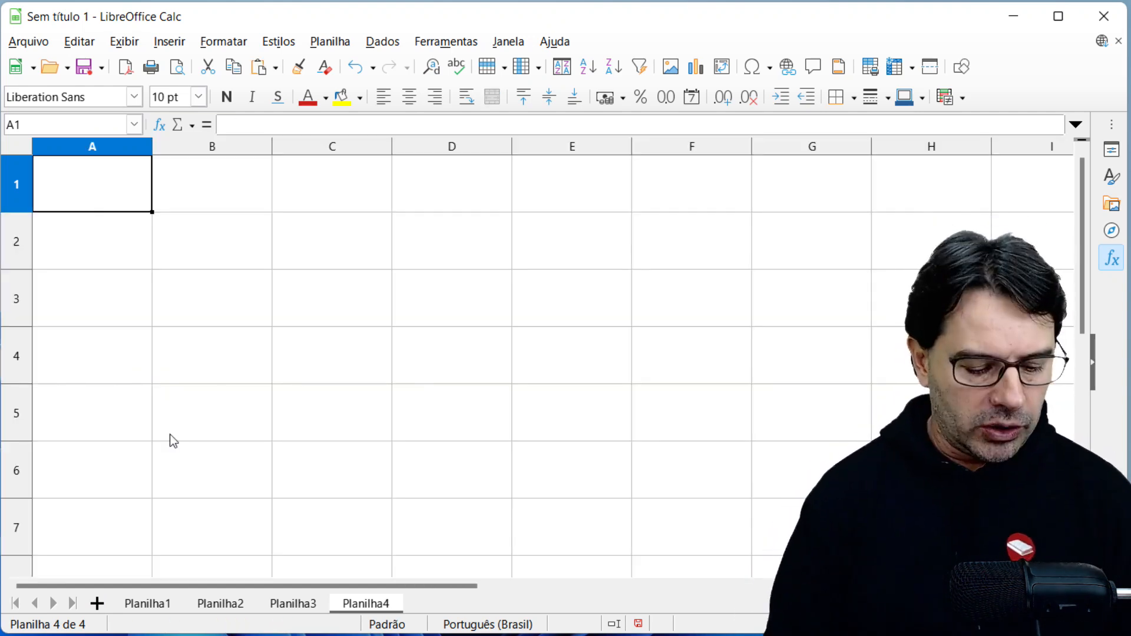
Step: Enter the values 1, 2, 1, 3 and 2 across A1:E1 and return to A2
type("1")
key("Tab")
type("2")
key("Tab")
type("1")
key("Tab")
type("3")
key("Tab")
type("2")
key("Return")
key("Left")
key("Left")
key("Left")
key("Left")
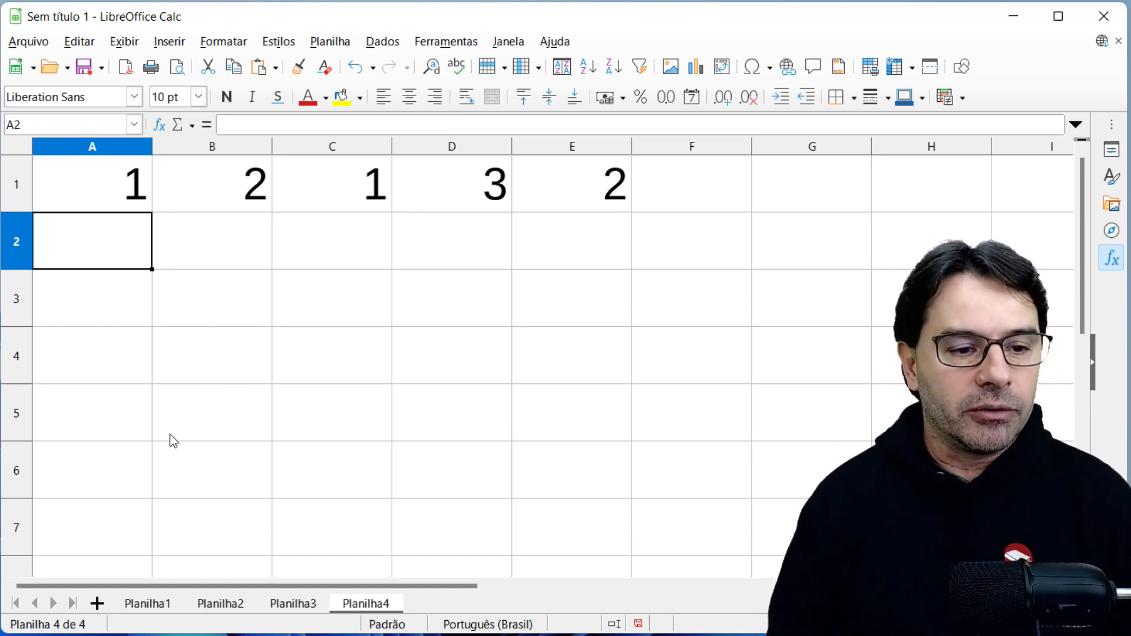
Step: Fill A2:E2 with the values 2, 1, 2, 3 and 1 and return to A3
type("2")
key("Tab")
type("1")
key("Tab")
type("2")
key("Tab")
type("3")
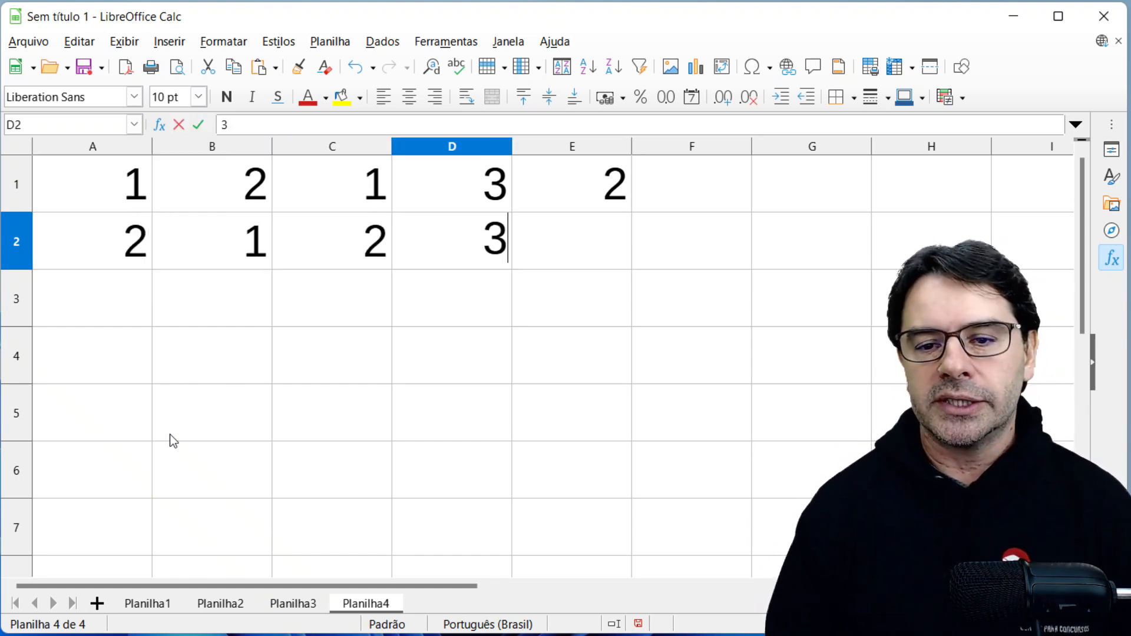
key("Tab")
type("1")
key("Return")
key("Left")
key("Left")
key("Left")
key("Left")
Step: Enter the values 3, 1, 2, 1 and 2 across A3:E3 and return to column A
type("3")
key("Tab")
type("1")
key("Tab")
type("2")
key("Tab")
type("1")
key("Tab")
type("21")
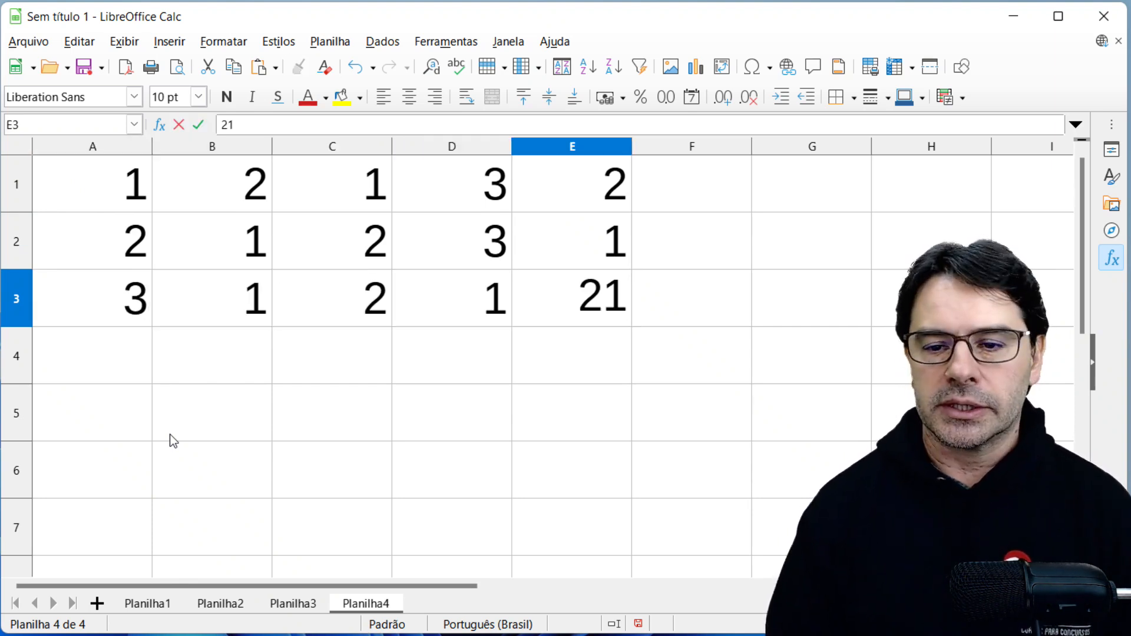
key("BackSpace")
key("Return")
key("Left")
key("Left")
key("Left")
key("Left")
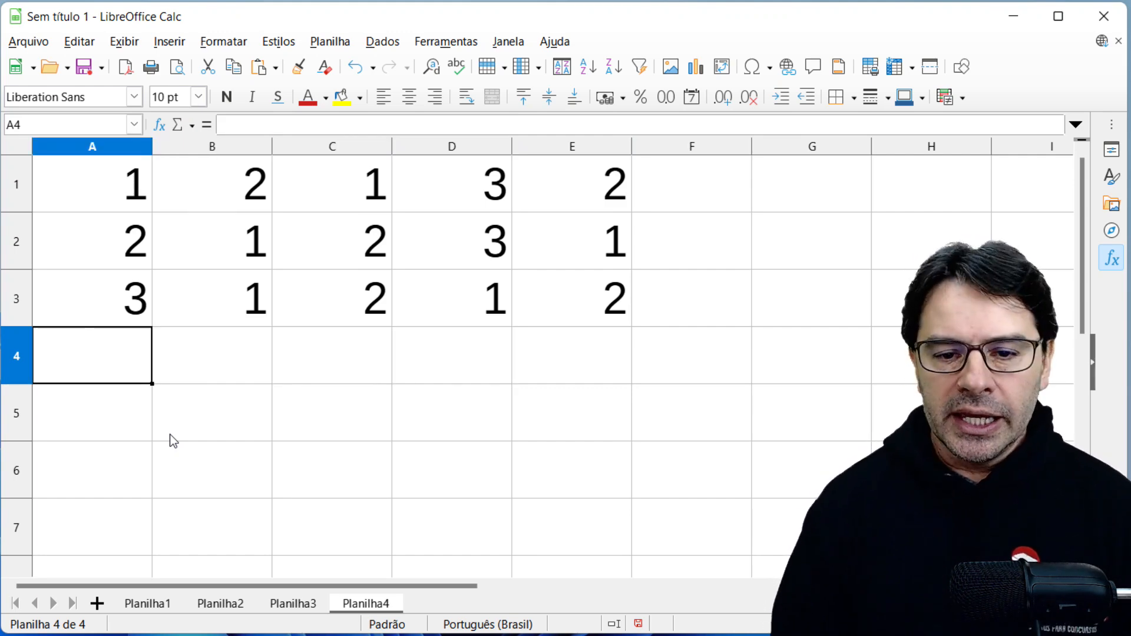
Step: Enter the formula =MENOR(A1:E3;7) in cell A5 to get the seventh-smallest value of the block
key("Down")
type("=")
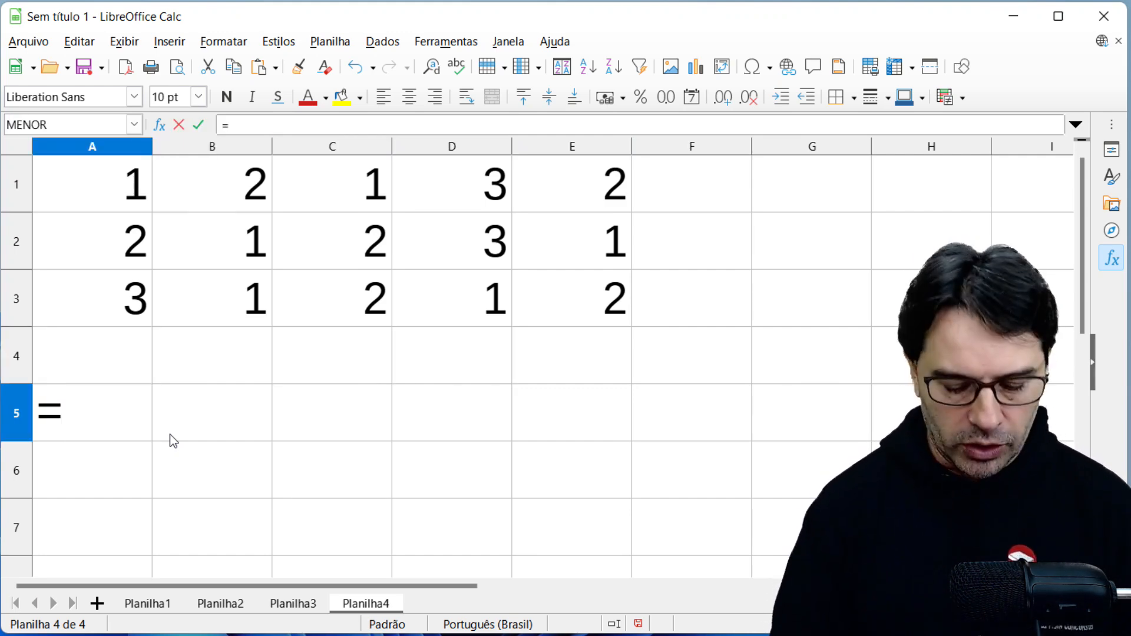
type("MENOR(")
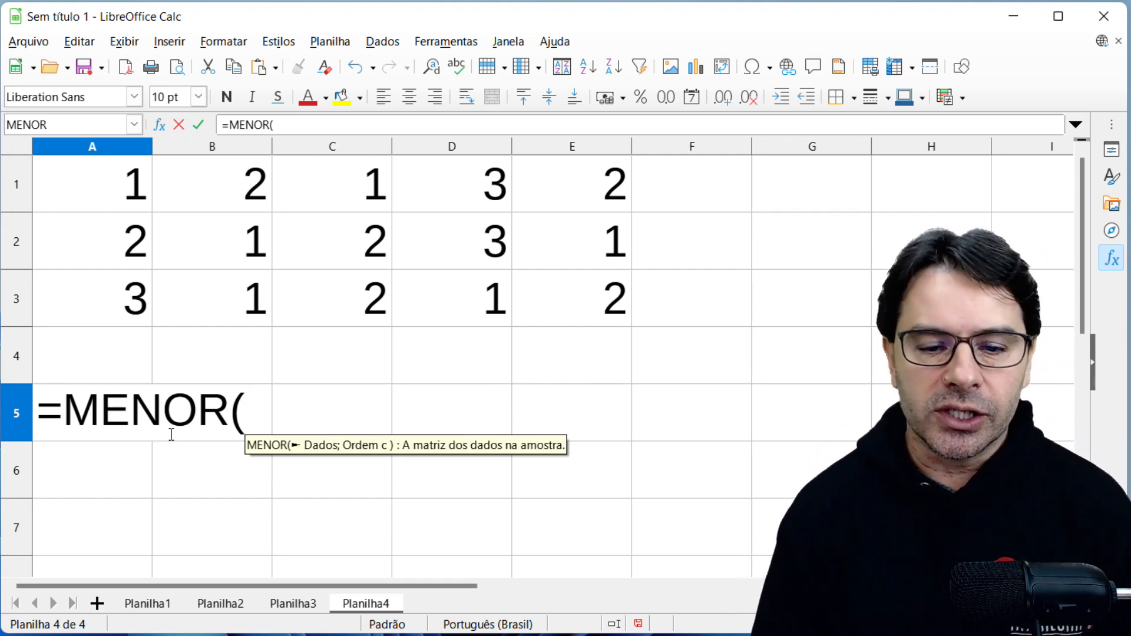
type("A1")
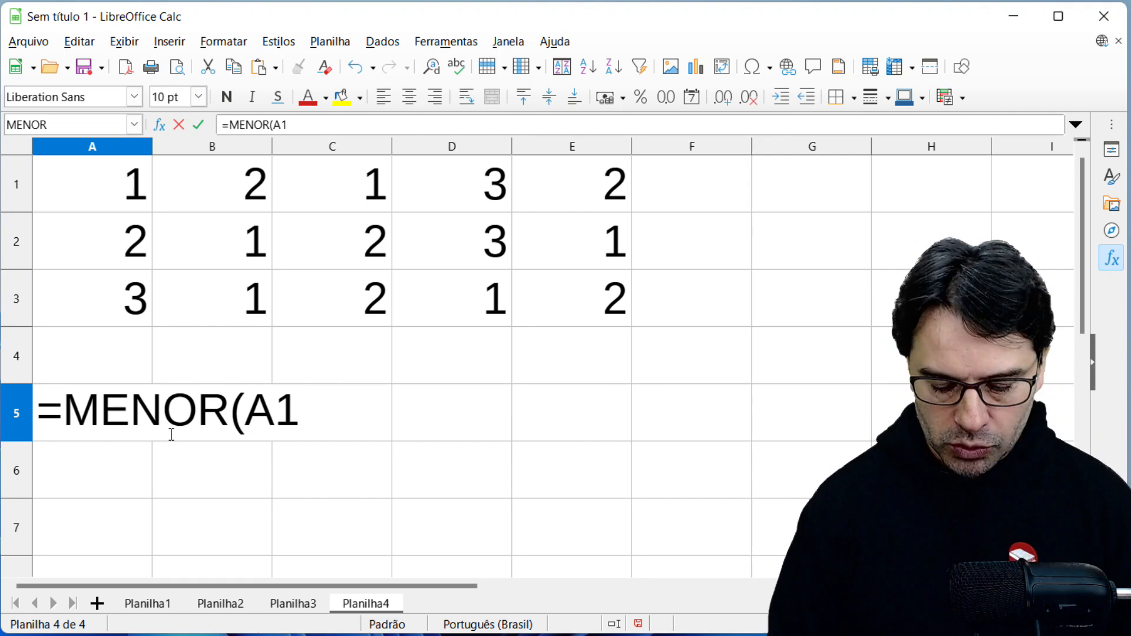
type(":E3")
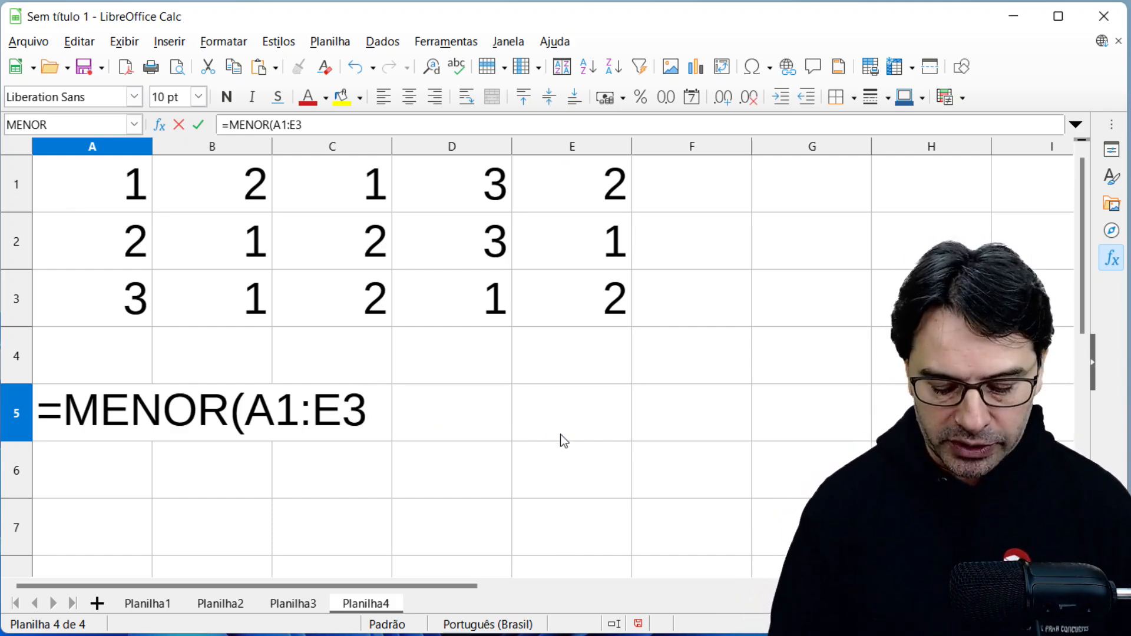
type(";")
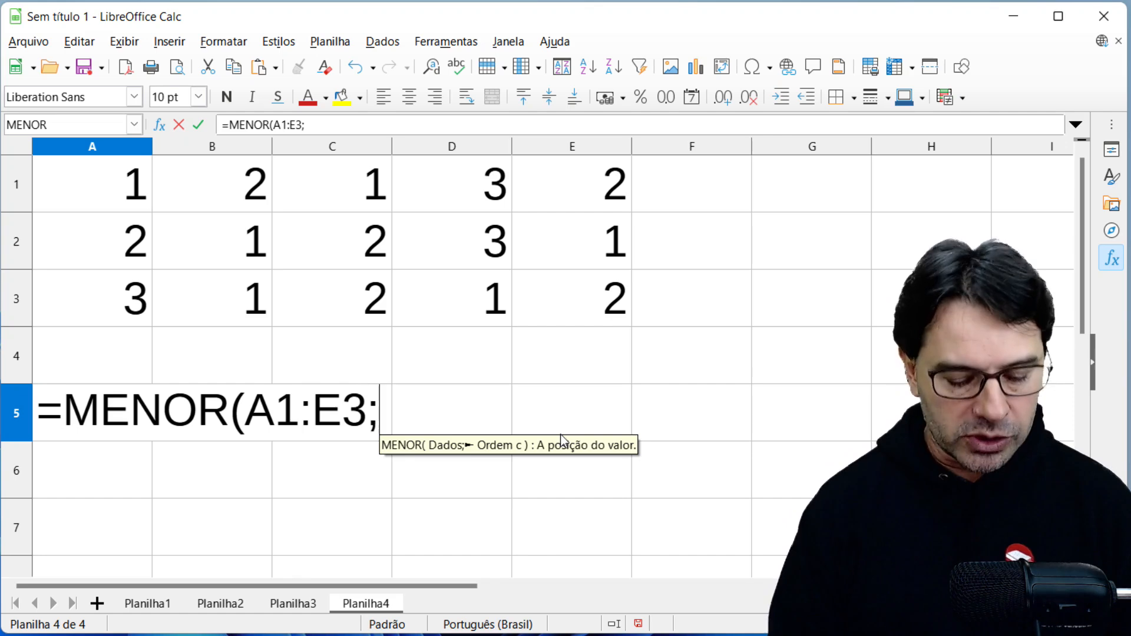
type("7)")
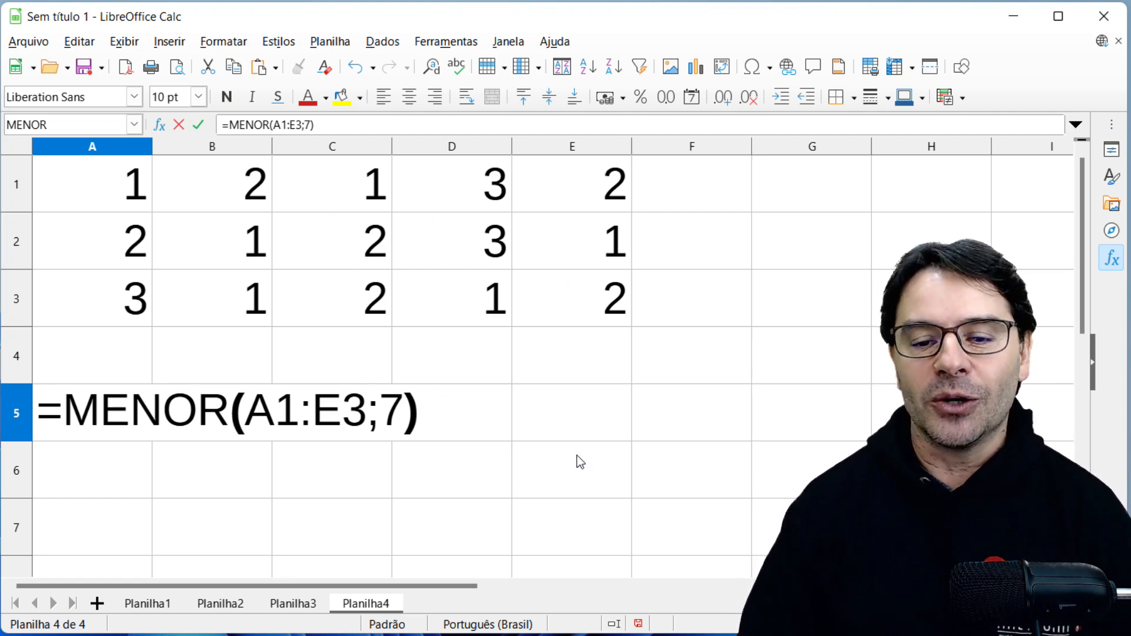
key("Return")
key("Up")
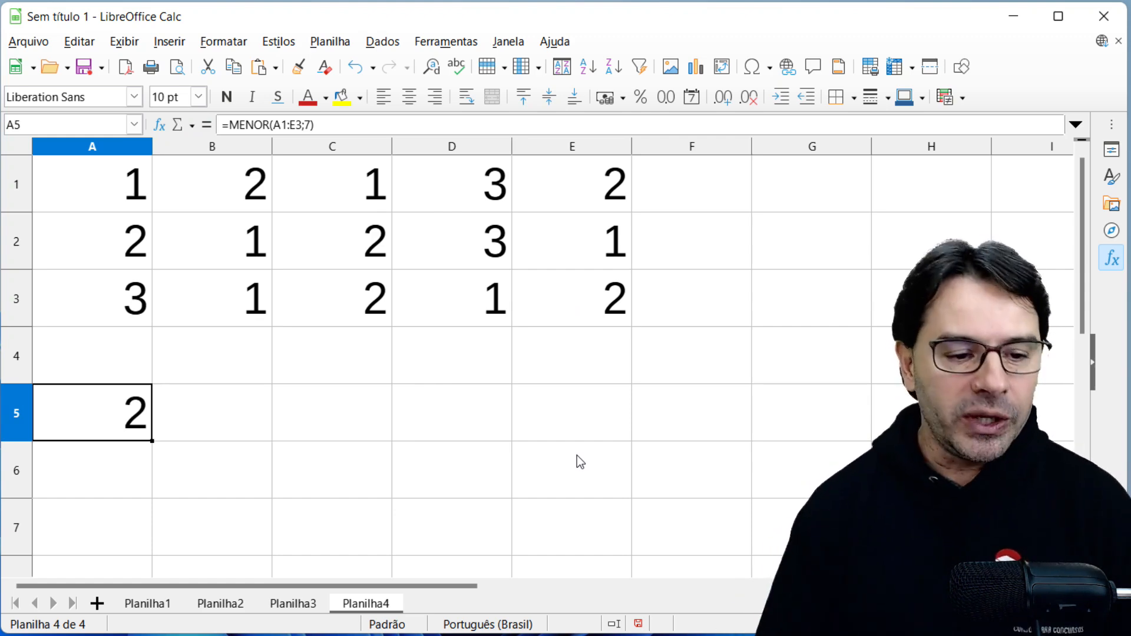
Step: Review the range referenced by the formula in A5 and change its position argument to 6, giving =MENOR(A1:E3;6)
key("F2")
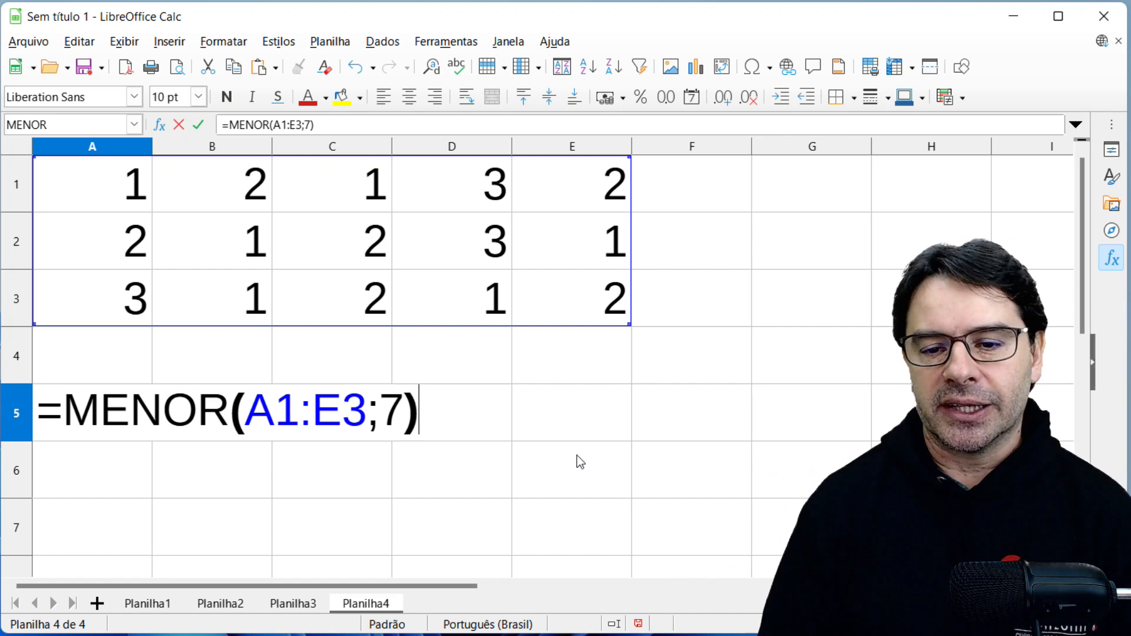
key("Return")
key("Up")
key("F2")
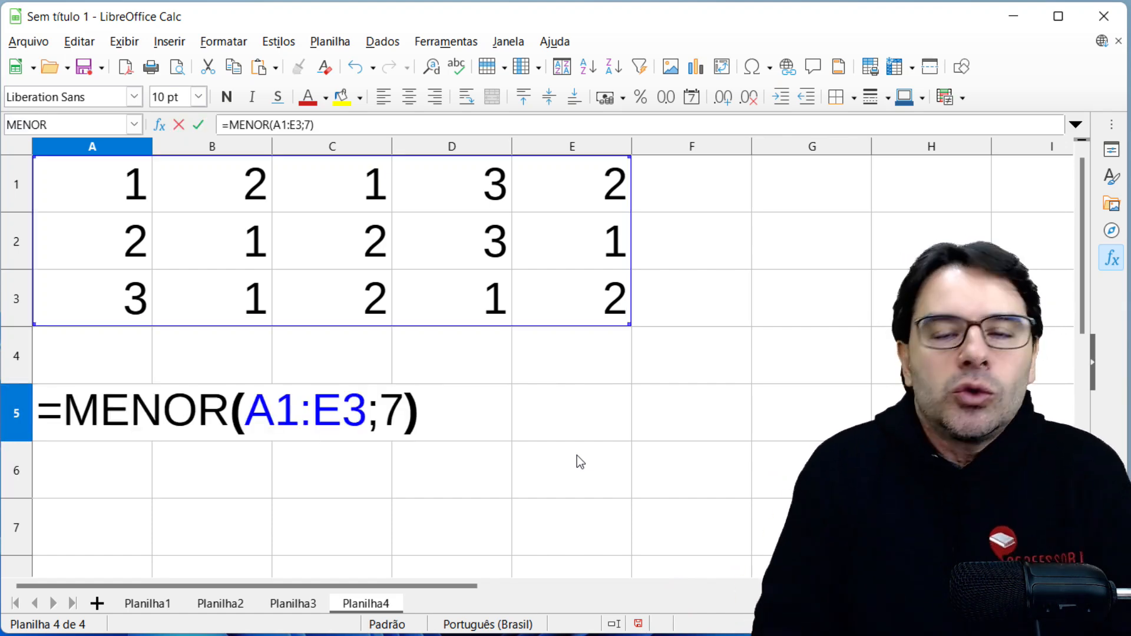
key("BackSpace")
key("BackSpace")
type("6)")
key("Return")
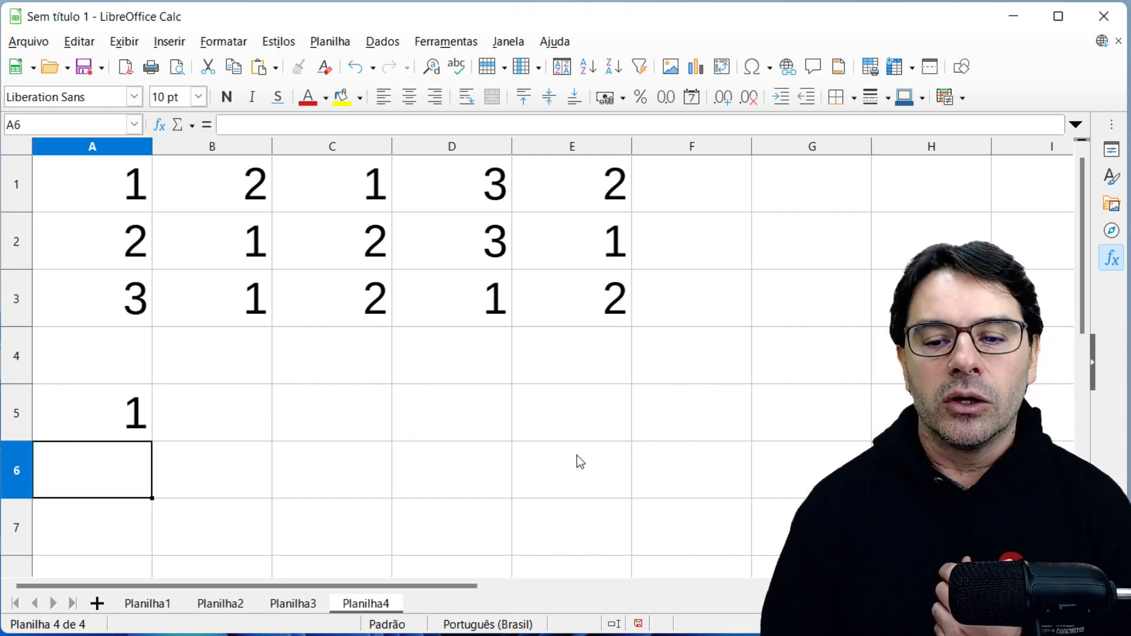
key("Up")
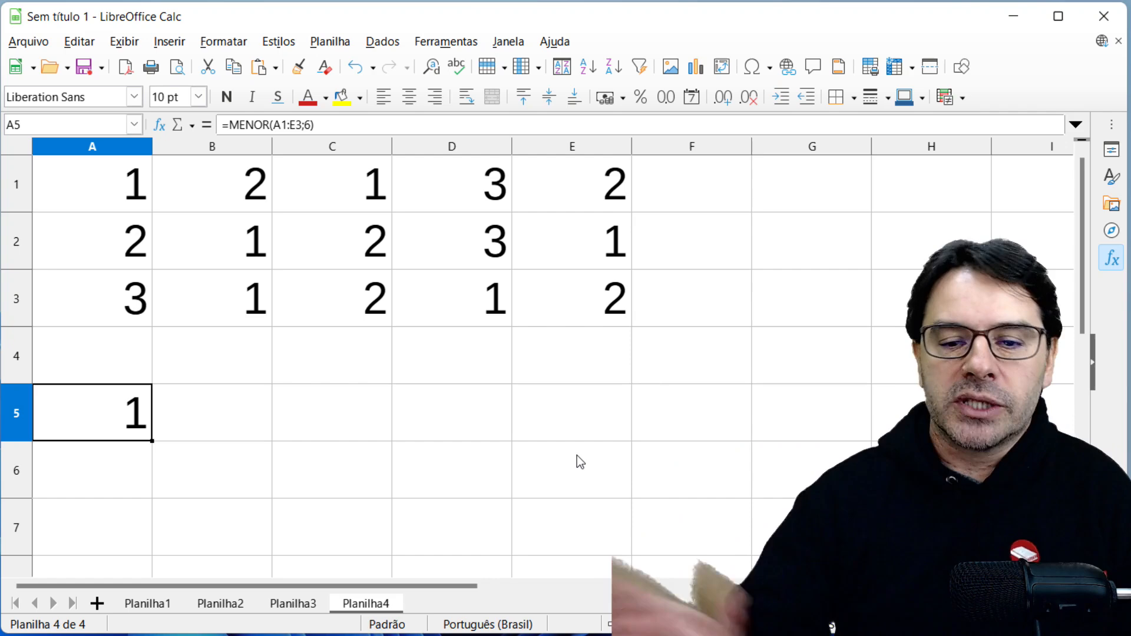
Step: Change the position argument of the formula in A5 to 7, giving =MENOR(A1:E3;7)
key("F2")
key("BackSpace")
key("BackSpace")
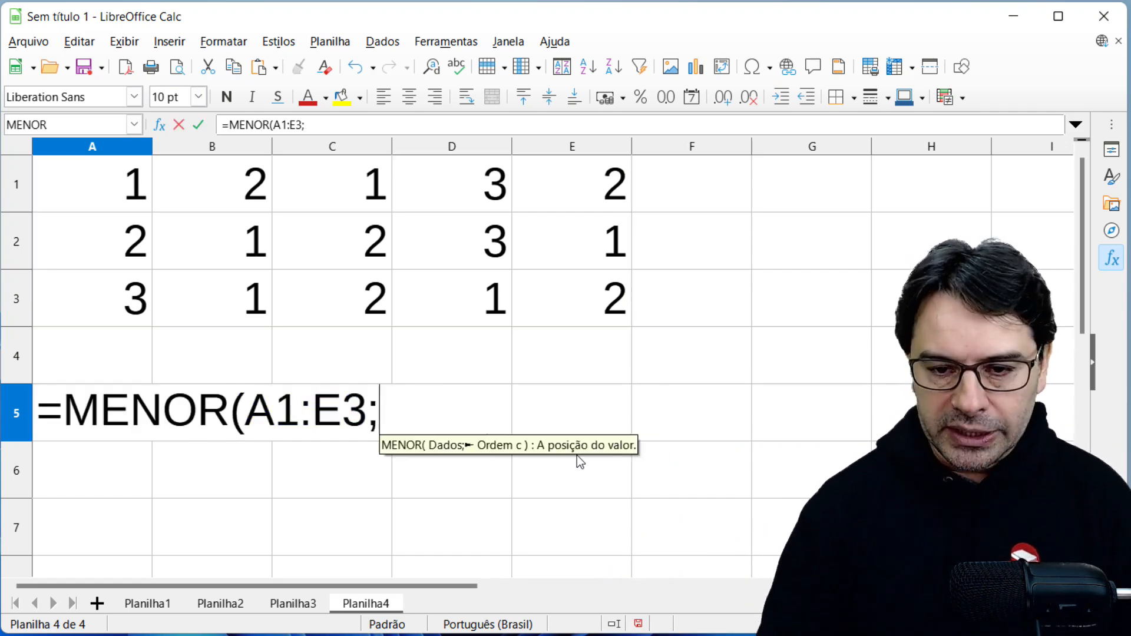
type("7)")
key("Return")
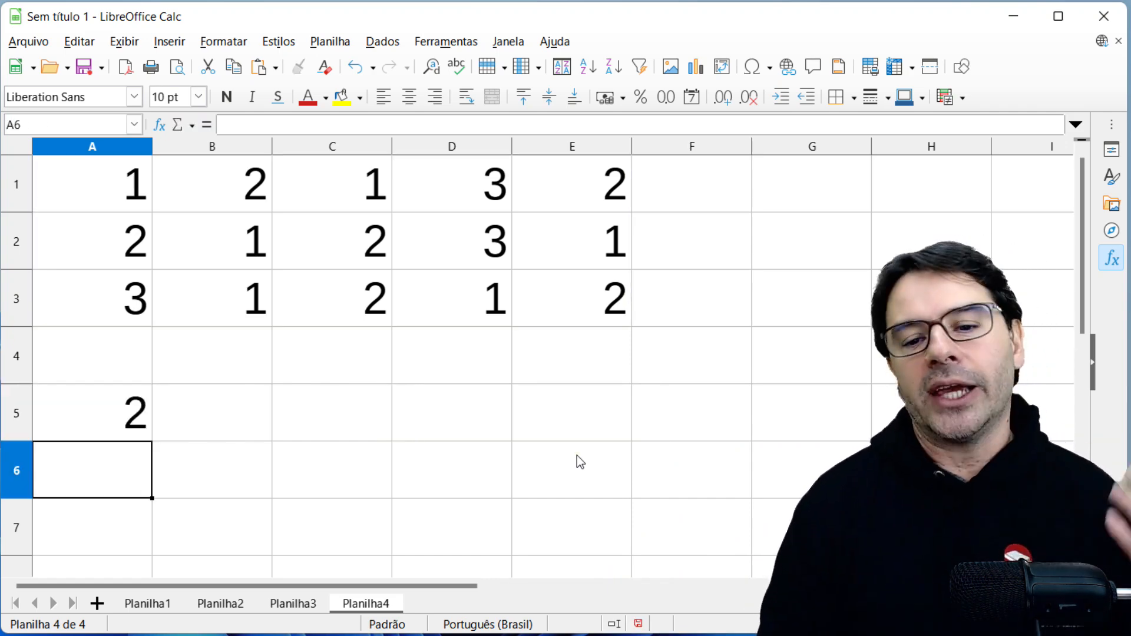
Step: Clear the MENOR formula from cell A5 and go to A4
key("Up")
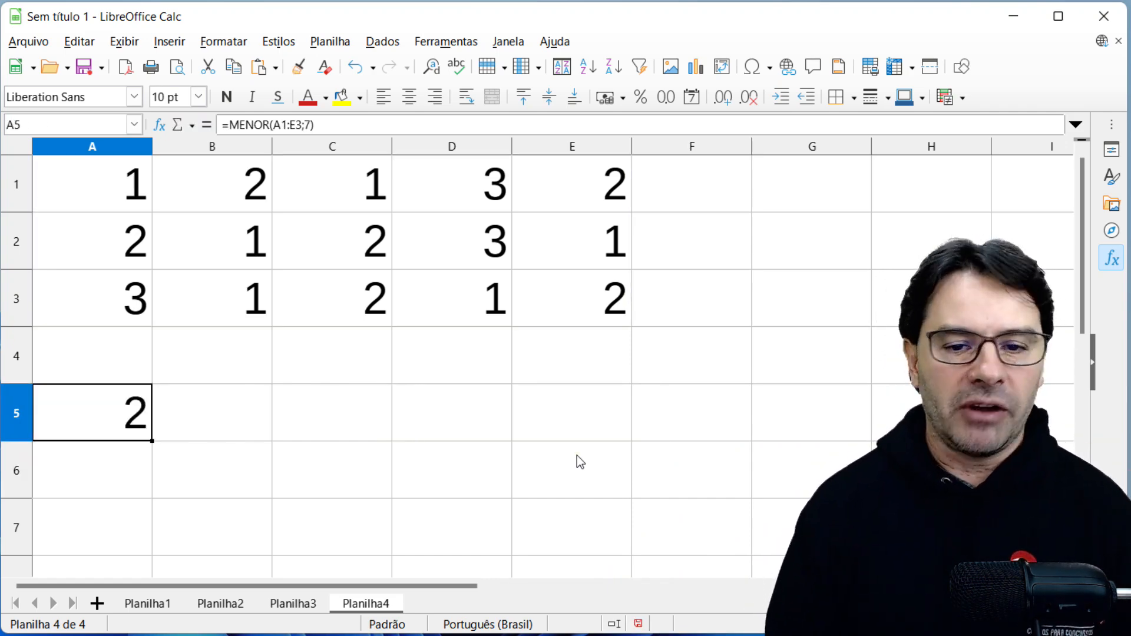
key("Delete")
key("Up")
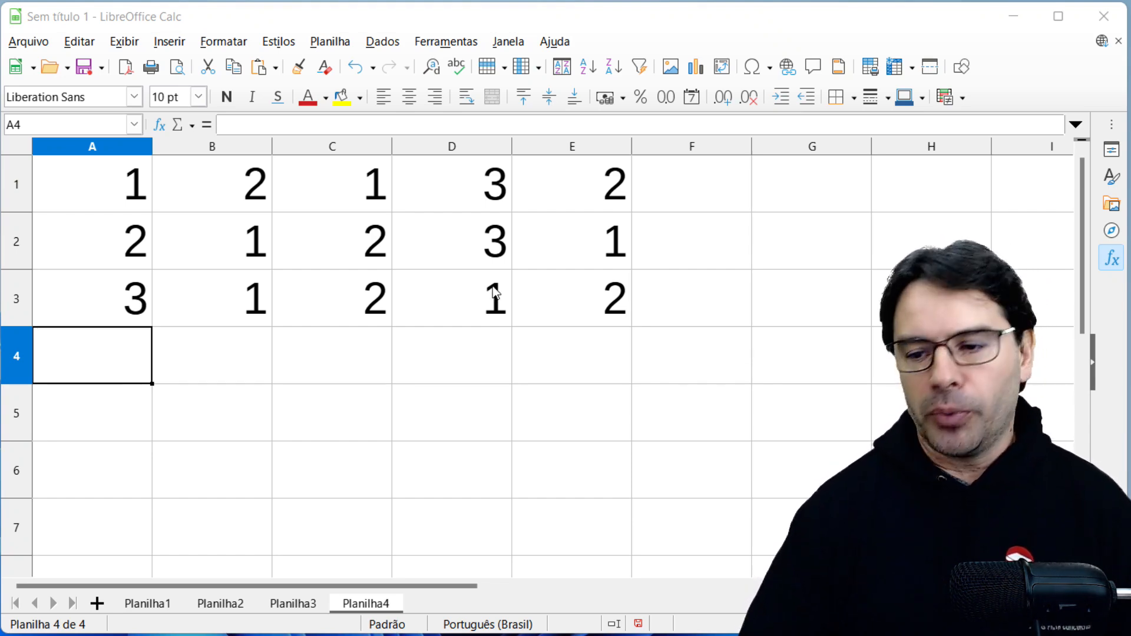
Step: Add a new sheet, Planilha5, and enter the values 4, 7 and 5 across A1:C1
left_click(98, 604)
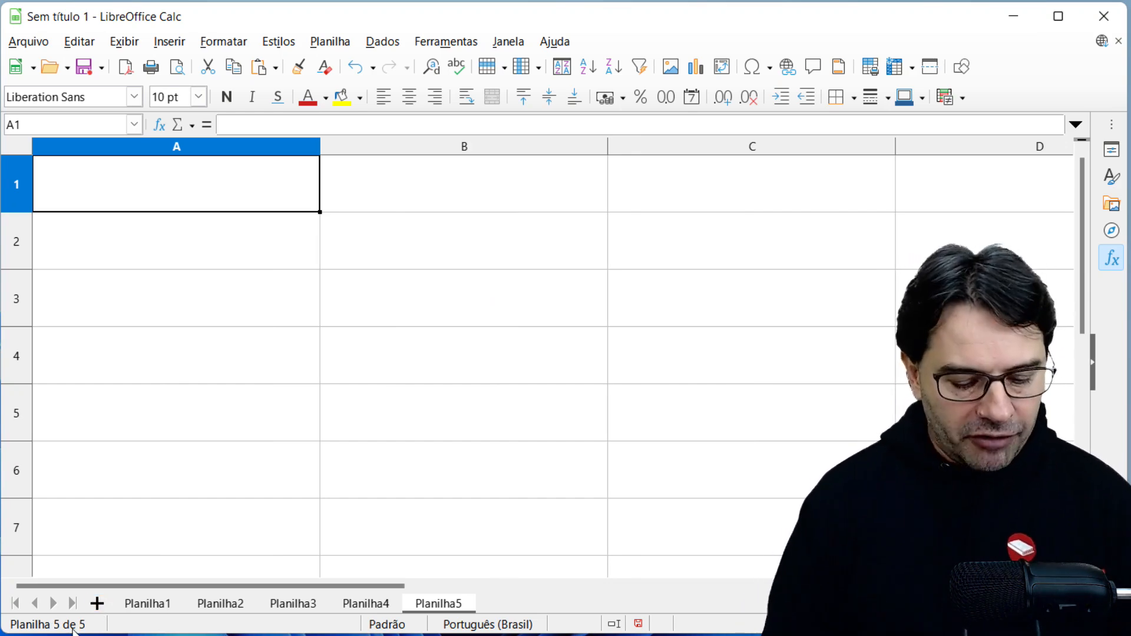
type("4")
key("Tab")
type("7")
key("Tab")
type("5")
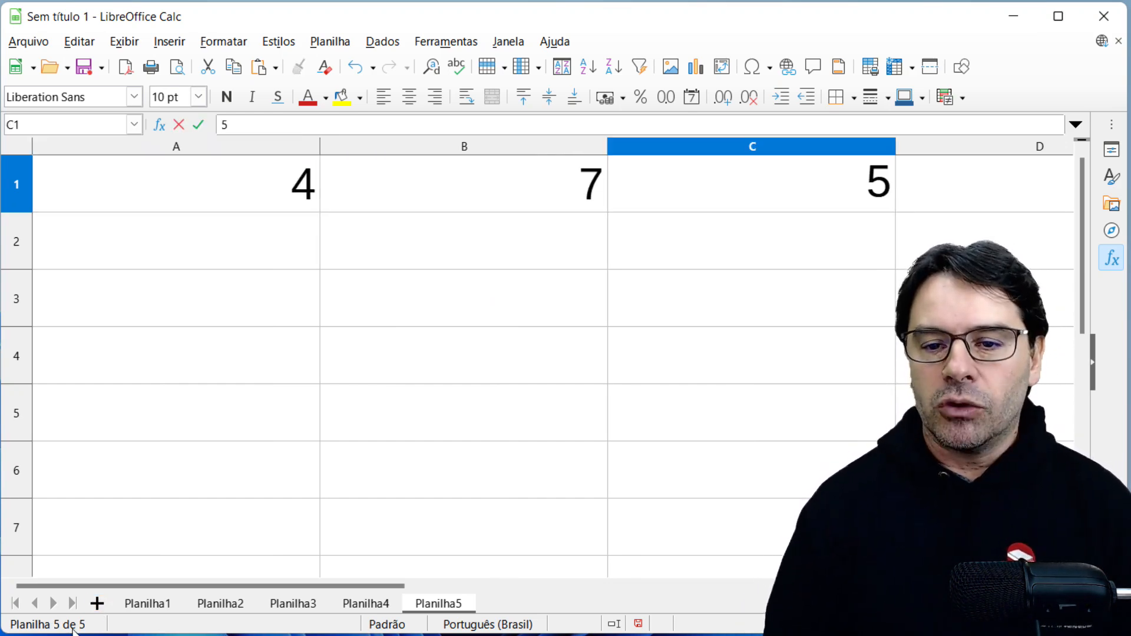
key("Return")
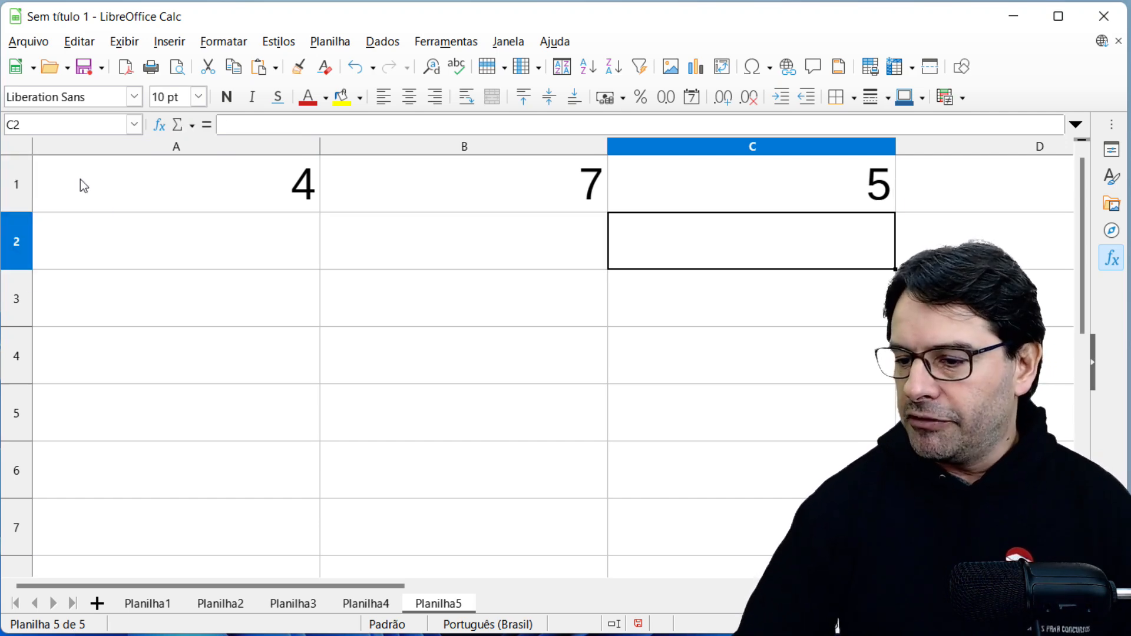
Step: Narrow all columns of the sheet evenly and select cell A2
left_click(24, 149)
left_click_drag(319, 149, 144, 155)
left_click(103, 254)
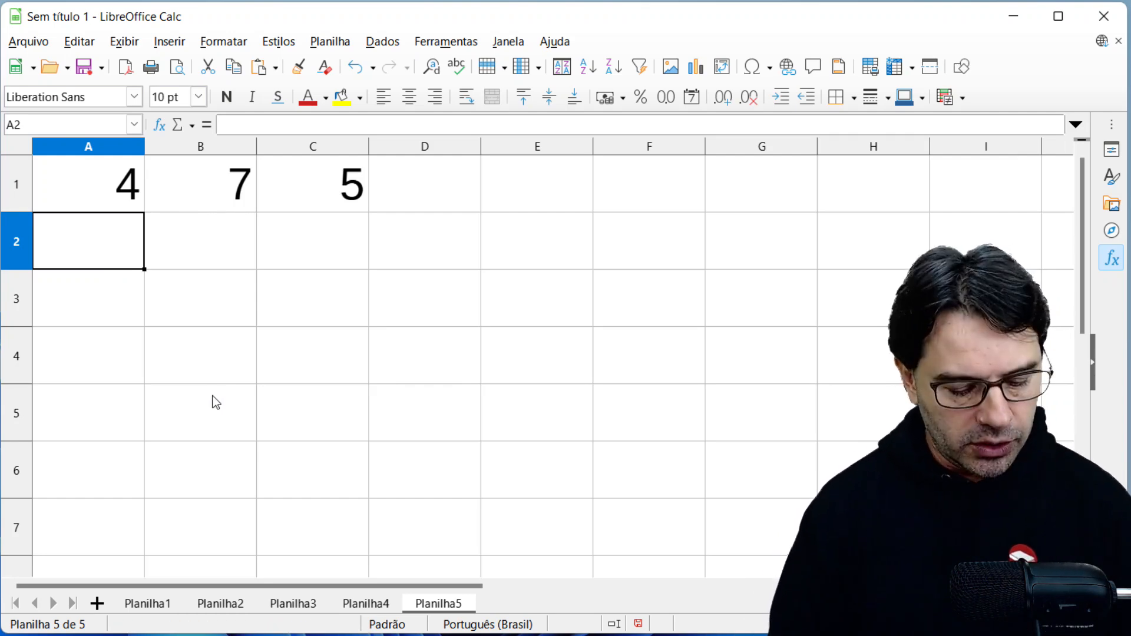
Step: Enter the values 3, 6 and 9 across A2:C2 and return to column A in the next row
type("3")
key("Tab")
type("6")
key("Tab")
type("9")
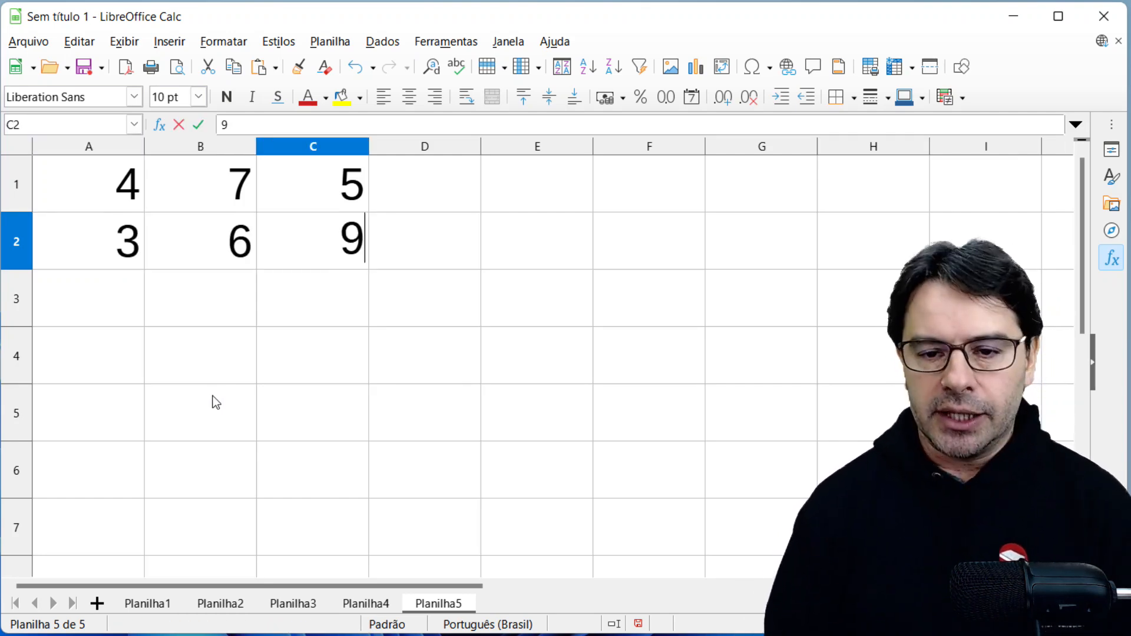
key("Return")
key("Left")
key("Left")
Step: Fill A3:C3 with the values 2, 8 and 1 and move to cell A5
type("2")
key("Tab")
type("8")
key("Tab")
type("1")
key("Return")
key("Left")
key("Left")
key("Down")
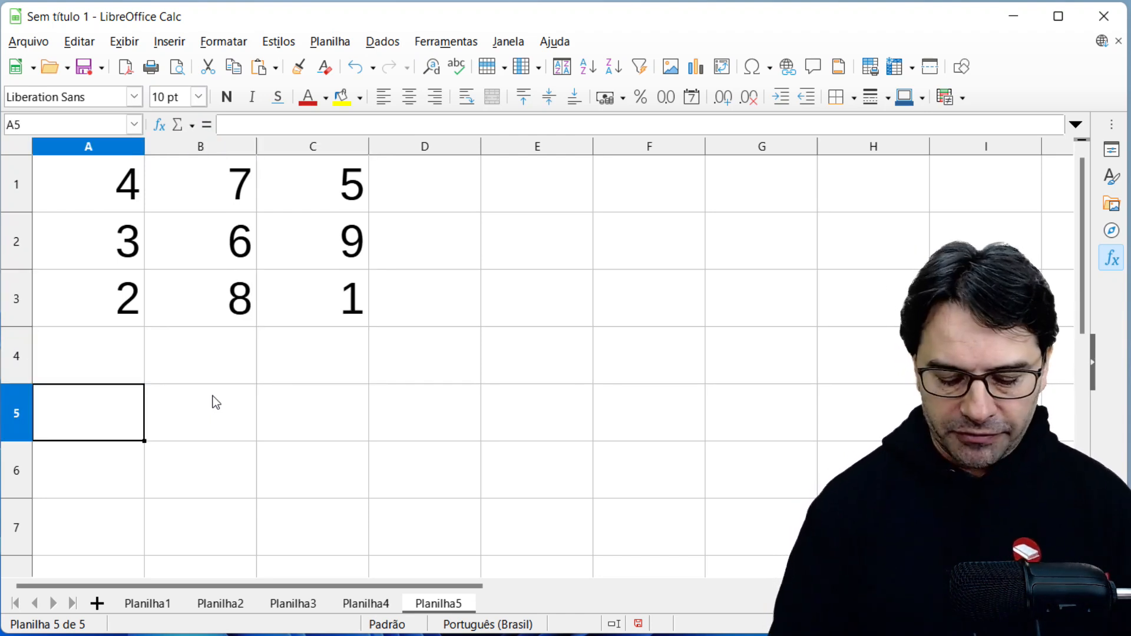
Step: Write the formula =MULT(A3:C3) in cell A5 to multiply the values in row 3
type("=MULT(")
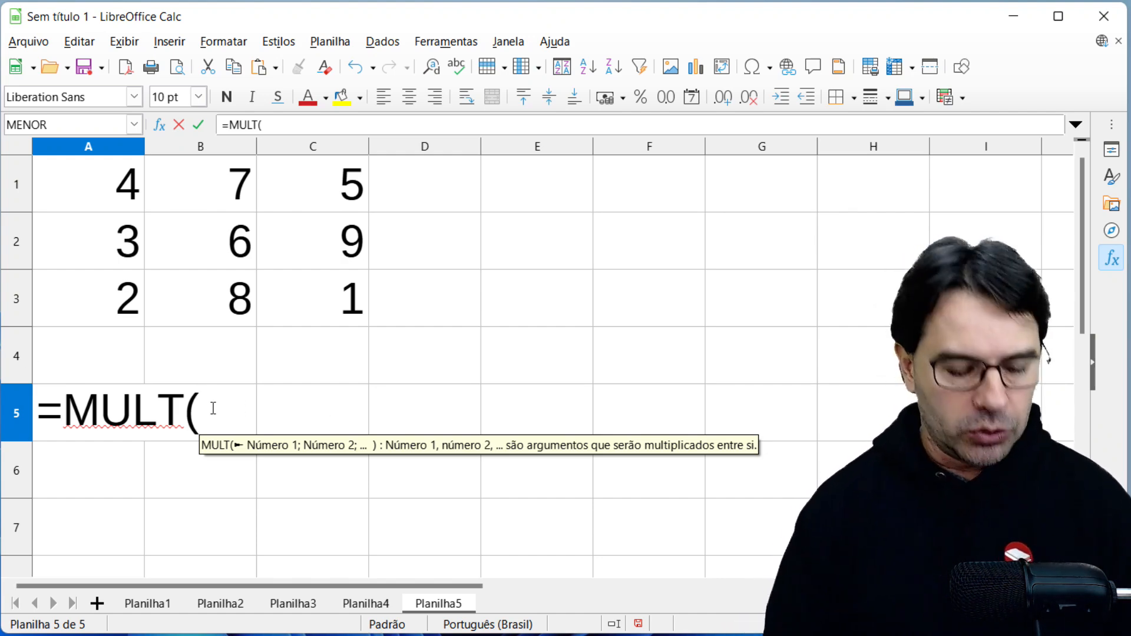
type("A3:")
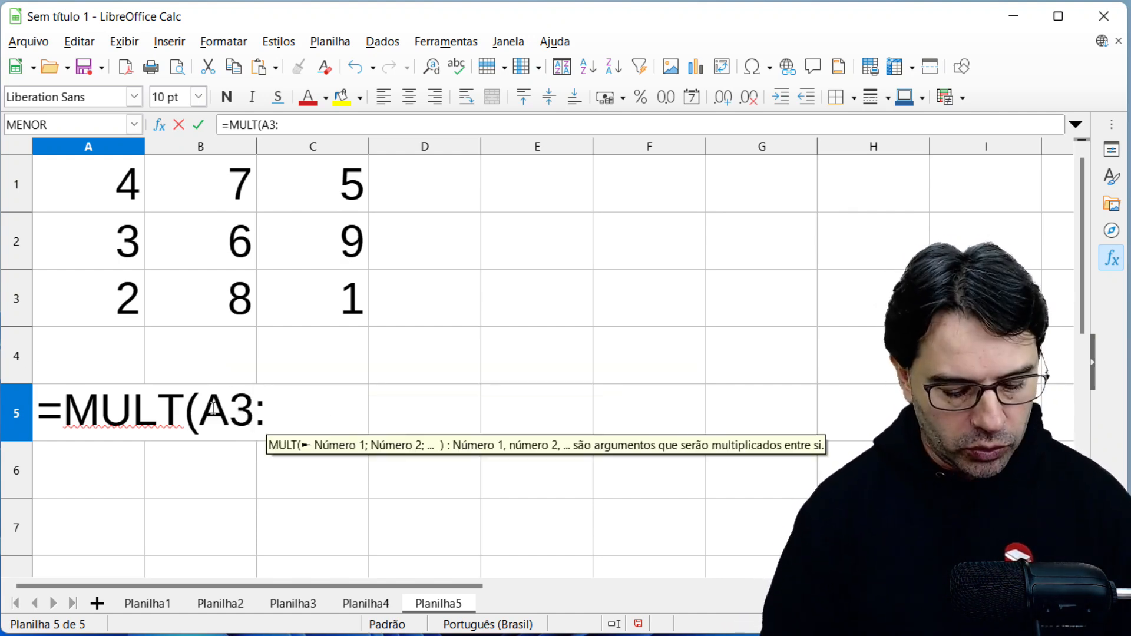
type("C3)")
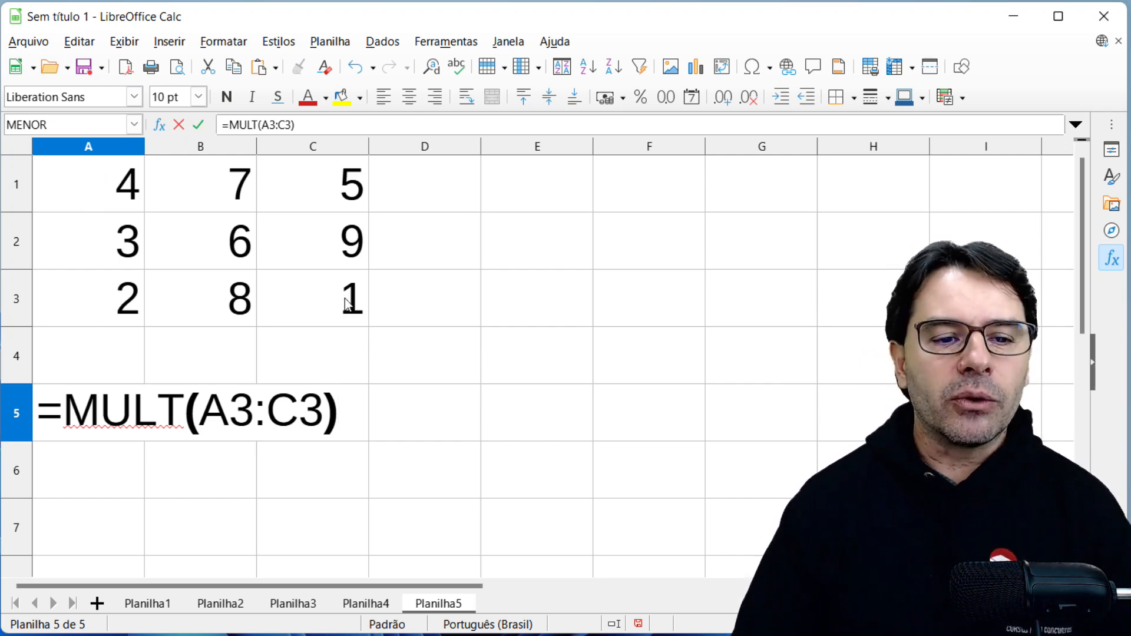
Step: Bring up page 27 of the PDF beside the sheet, outline the A3:C3 cells in red and underline MULT in the formula
key("alt+Tab")
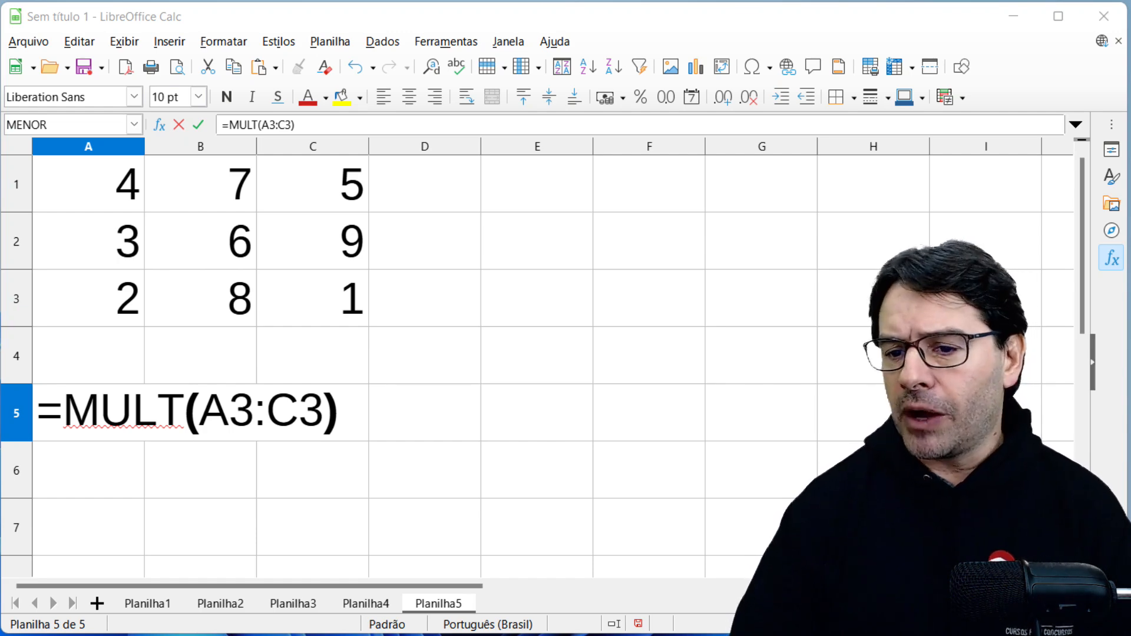
left_click_drag(0, 1, 926, 3)
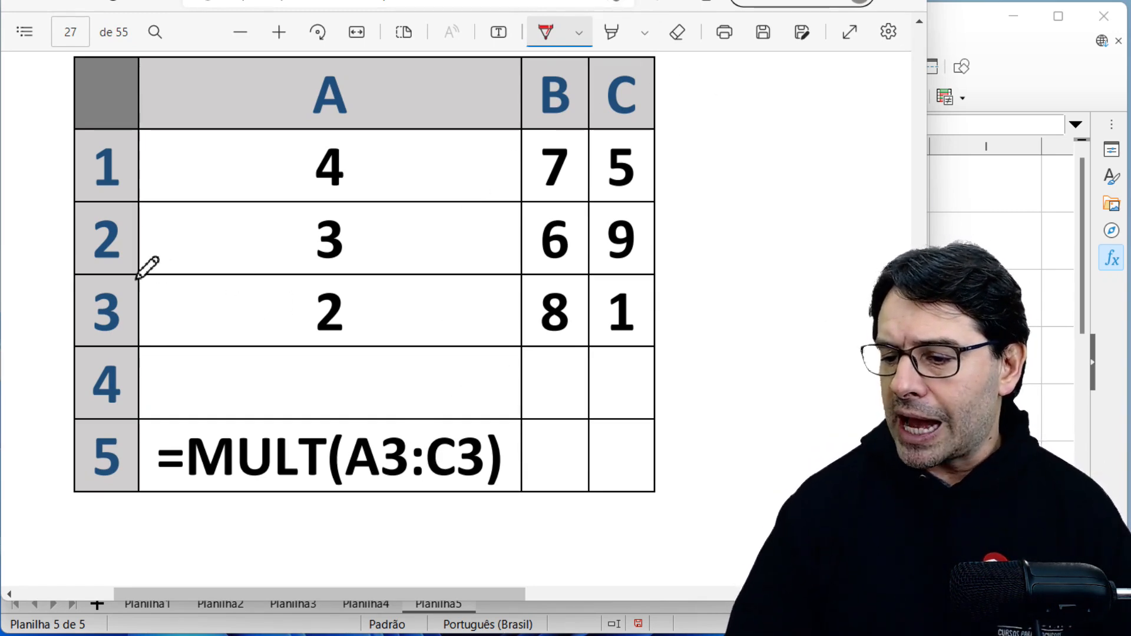
mouse_move(137, 274)
left_mouse_down()
mouse_move(142, 346)
mouse_move(654, 348)
mouse_move(655, 273)
mouse_move(138, 272)
left_mouse_up()
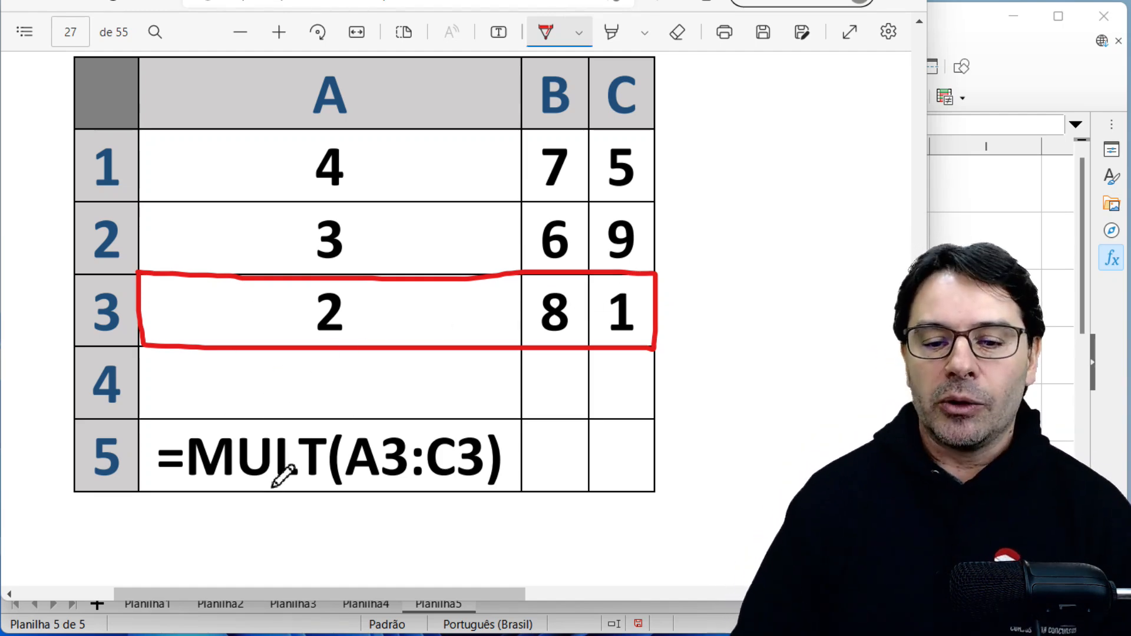
left_click_drag(186, 482, 325, 491)
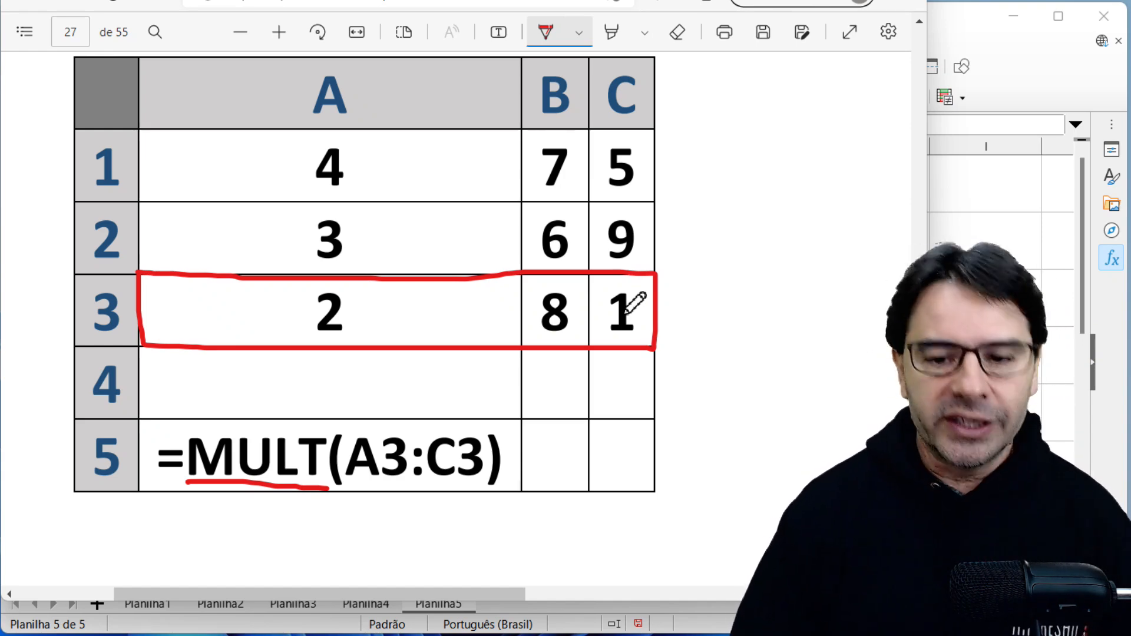
Step: Return to LibreOffice Calc, confirm the MULT formula in A5 and review the range it references
left_click(962, 19)
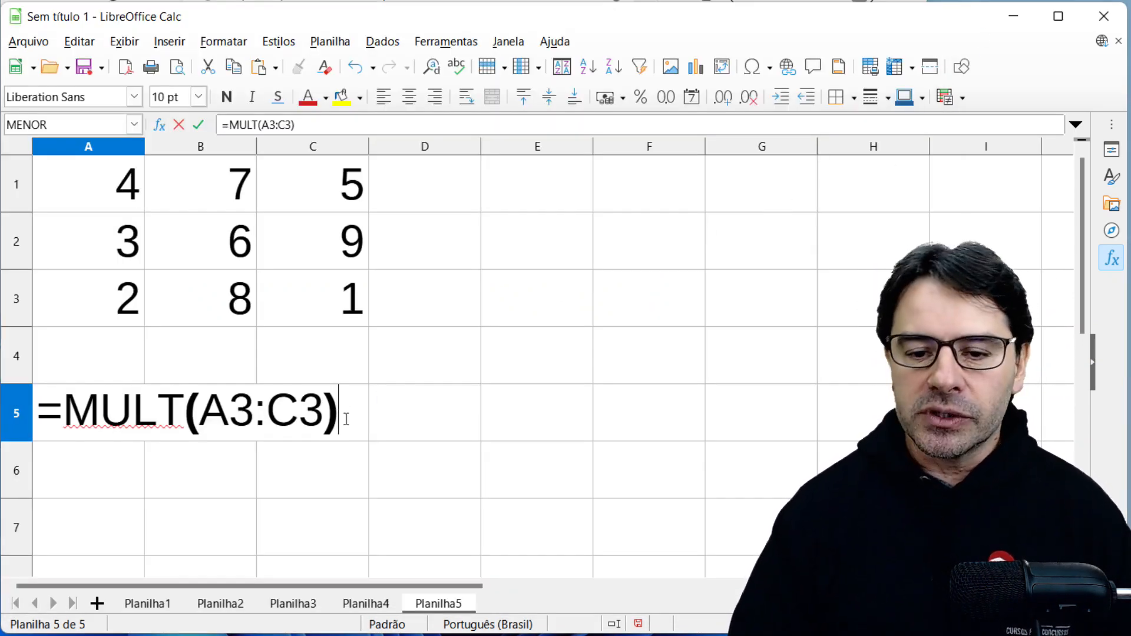
key("Return")
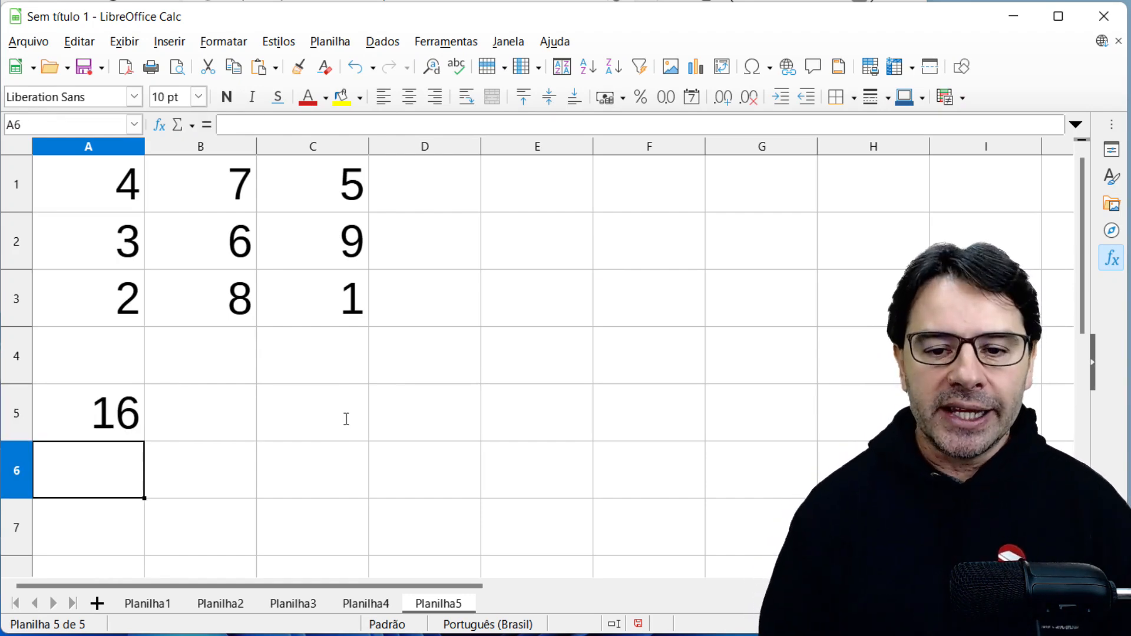
key("Up")
key("F2")
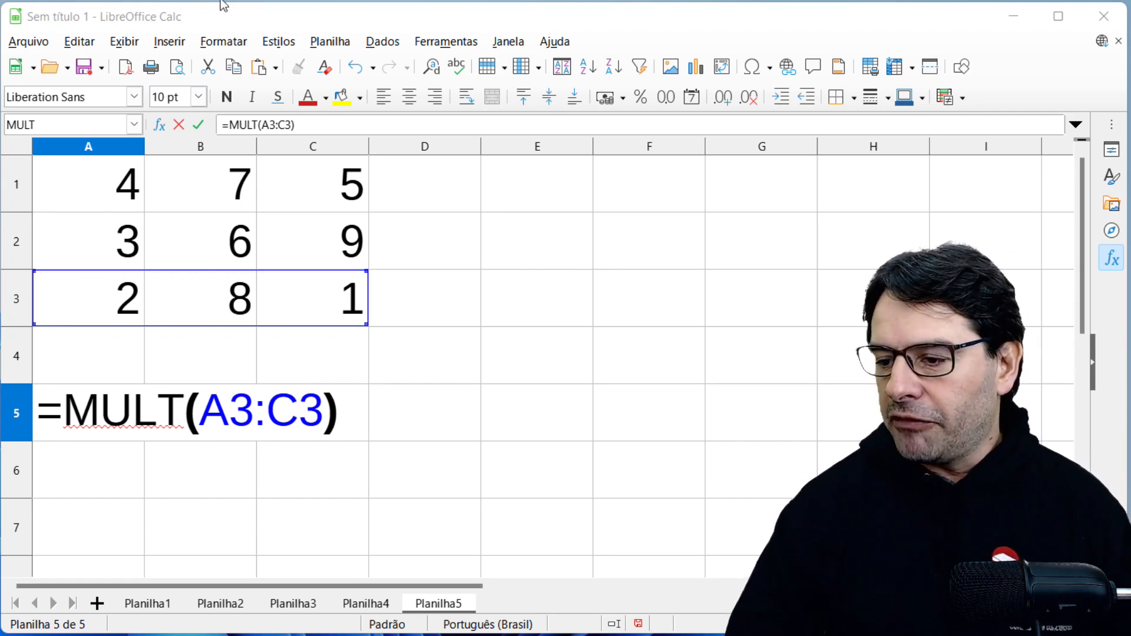
left_click(228, 16)
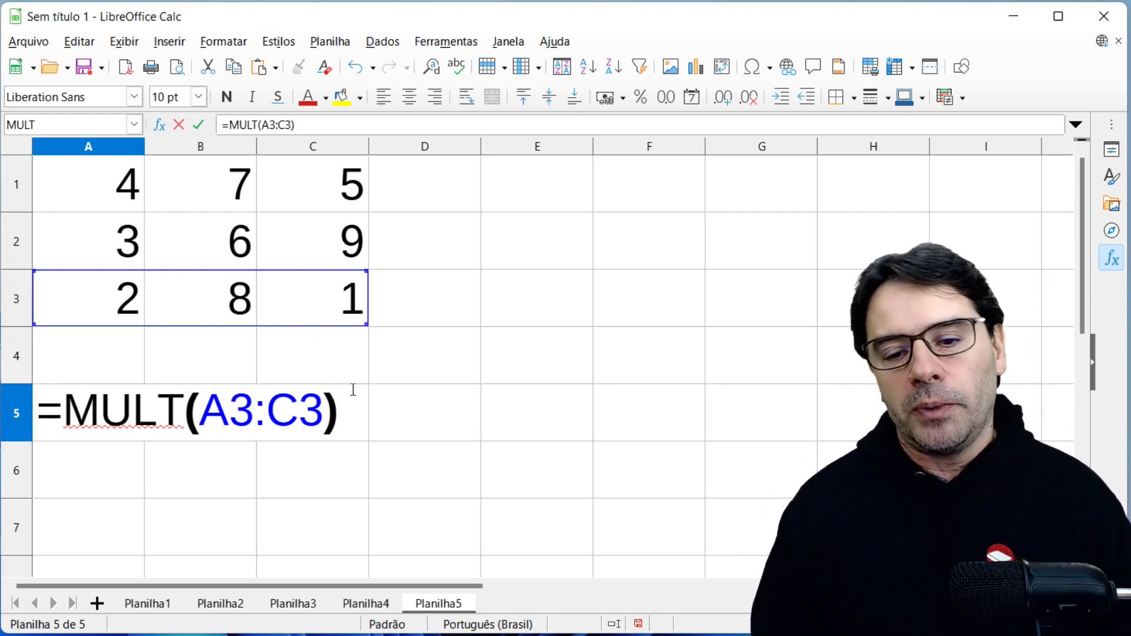
key("Return")
Step: Clear the formula in A5 and write =MULT(A1+B2;C1) in its place
key("Up")
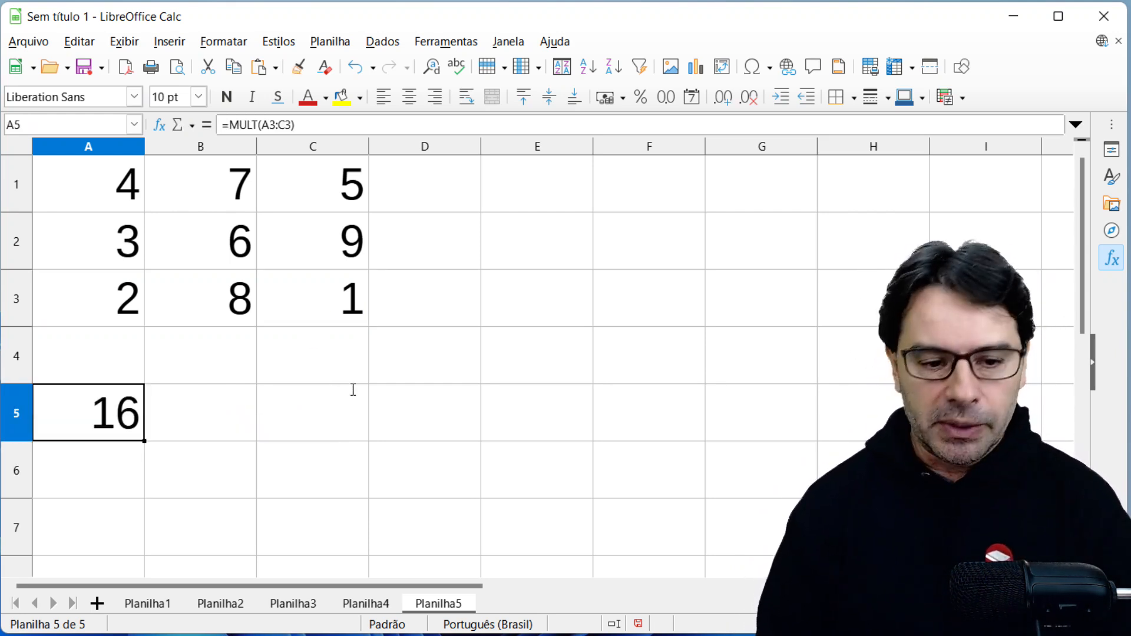
key("Delete")
key("Return")
key("Up")
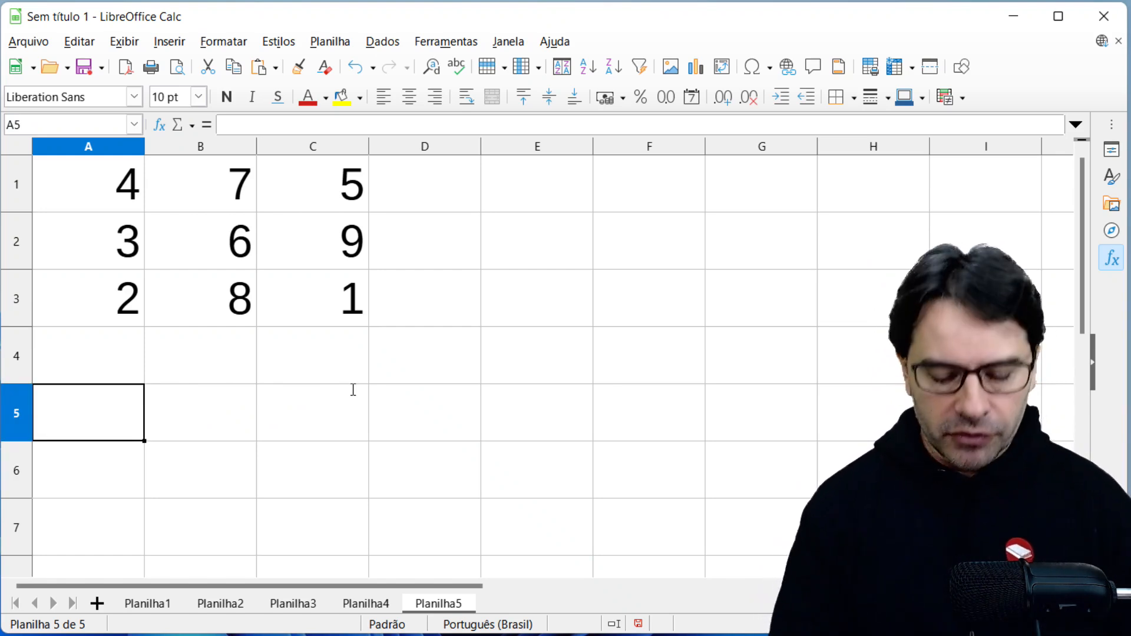
type("=MULT")
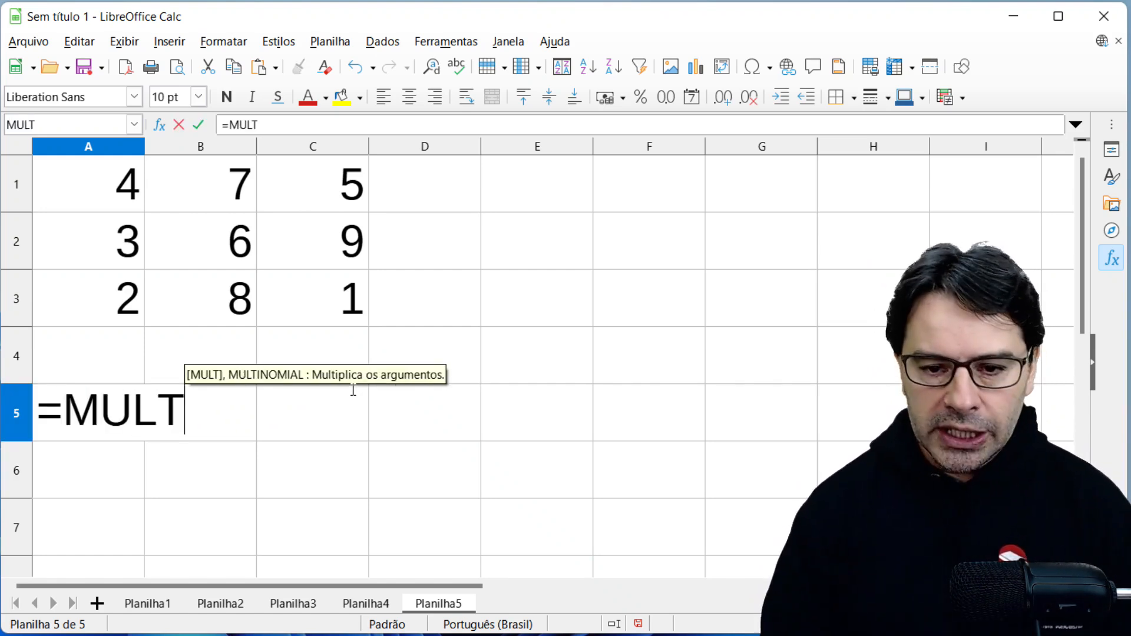
type("(")
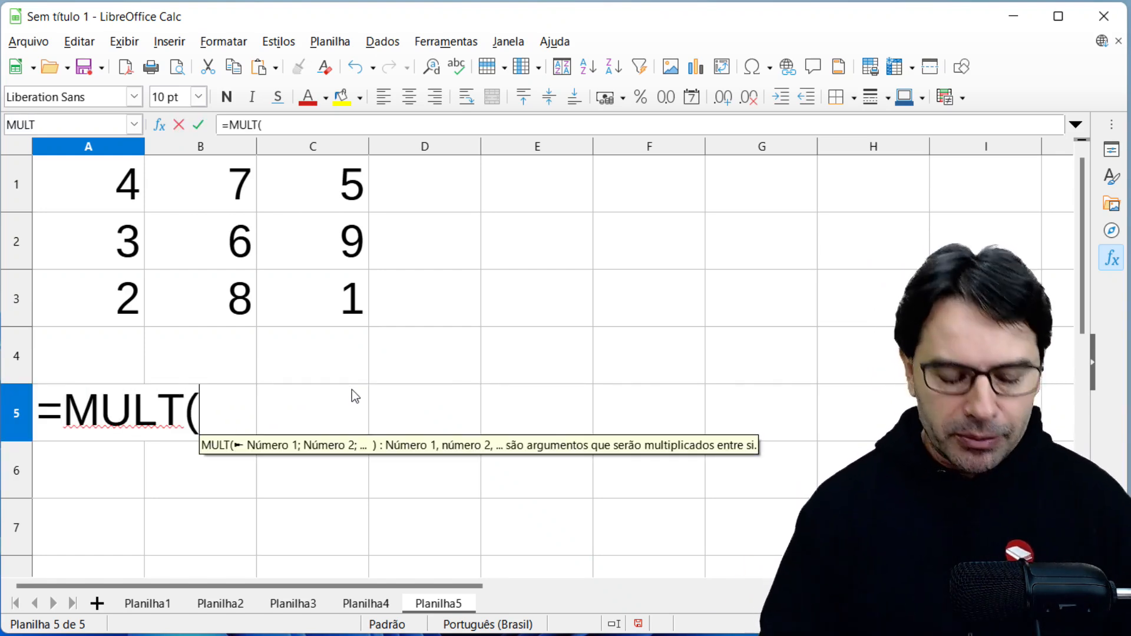
type("A1+")
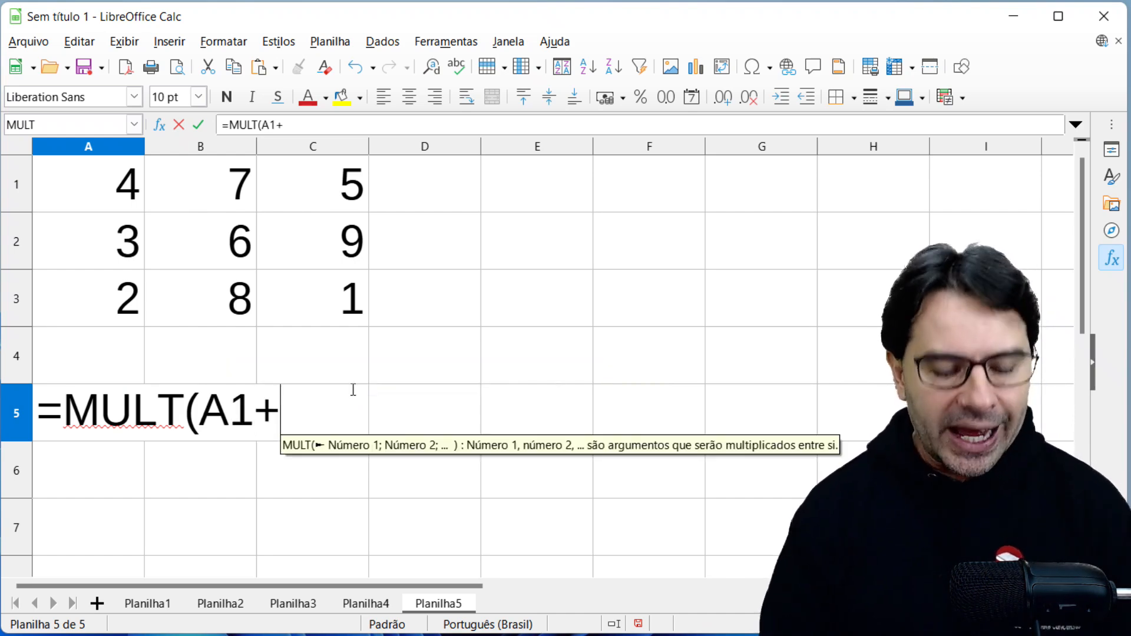
type("B2")
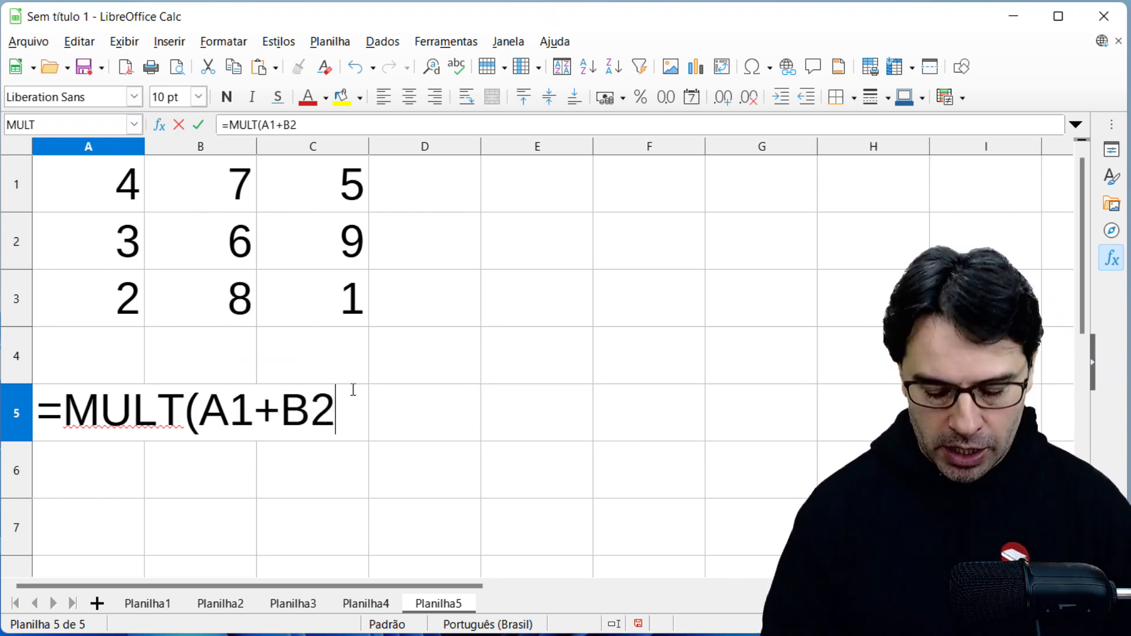
type(";C1")
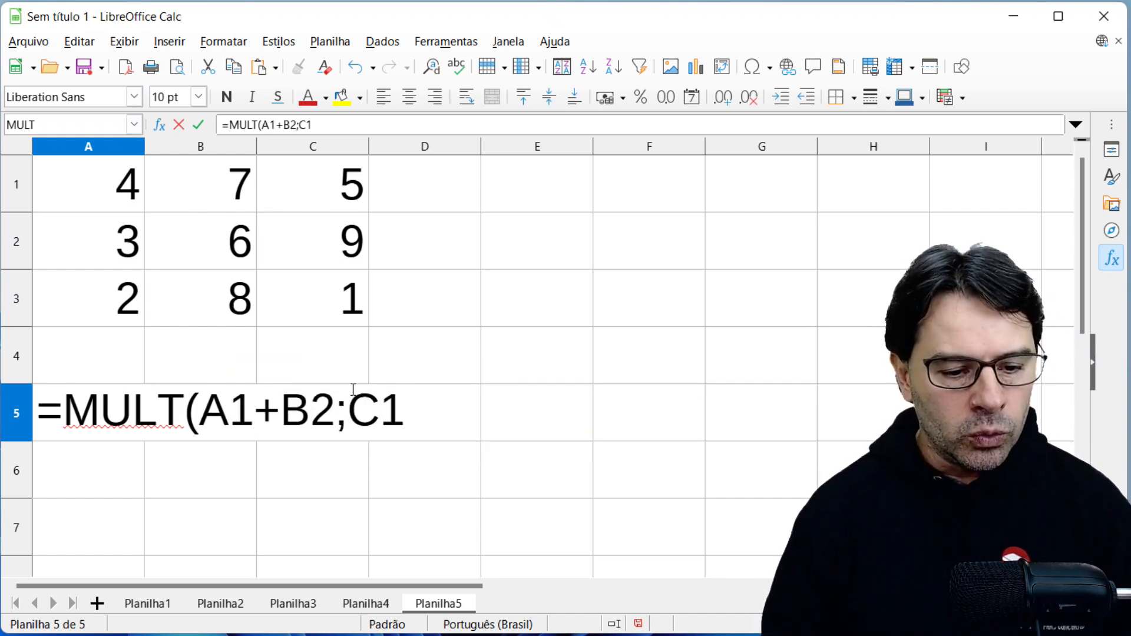
type(")")
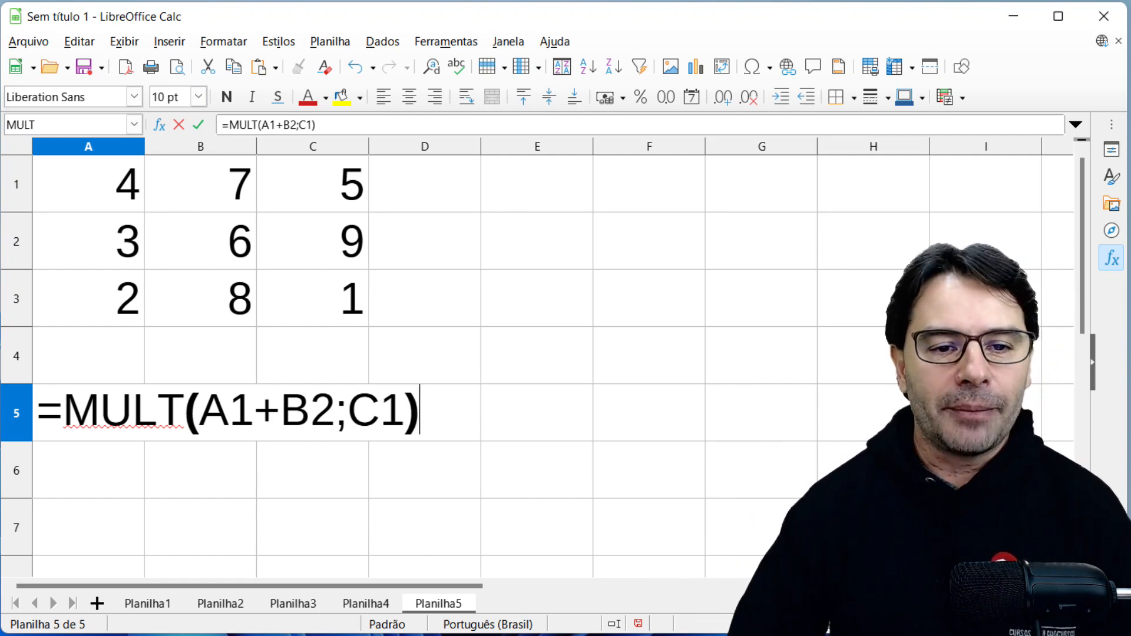
Step: Bring the PDF page with the =MULT(A1+B2;C1) example into view and underline the argument A1+B2 in red
left_click_drag(0, 2, 830, 0)
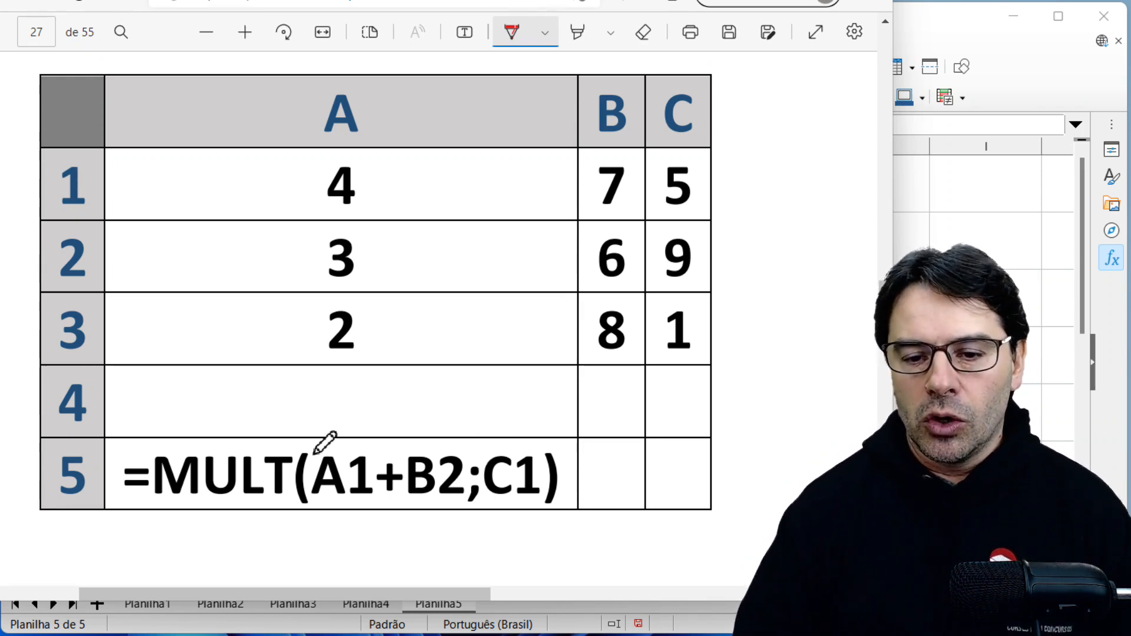
left_click_drag(318, 498, 465, 500)
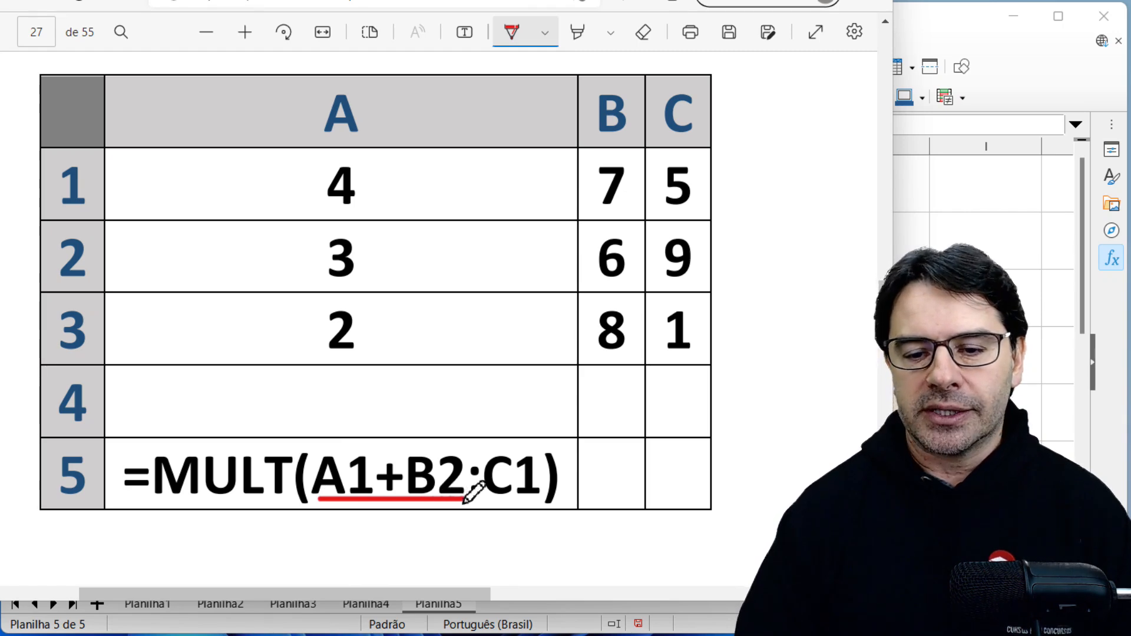